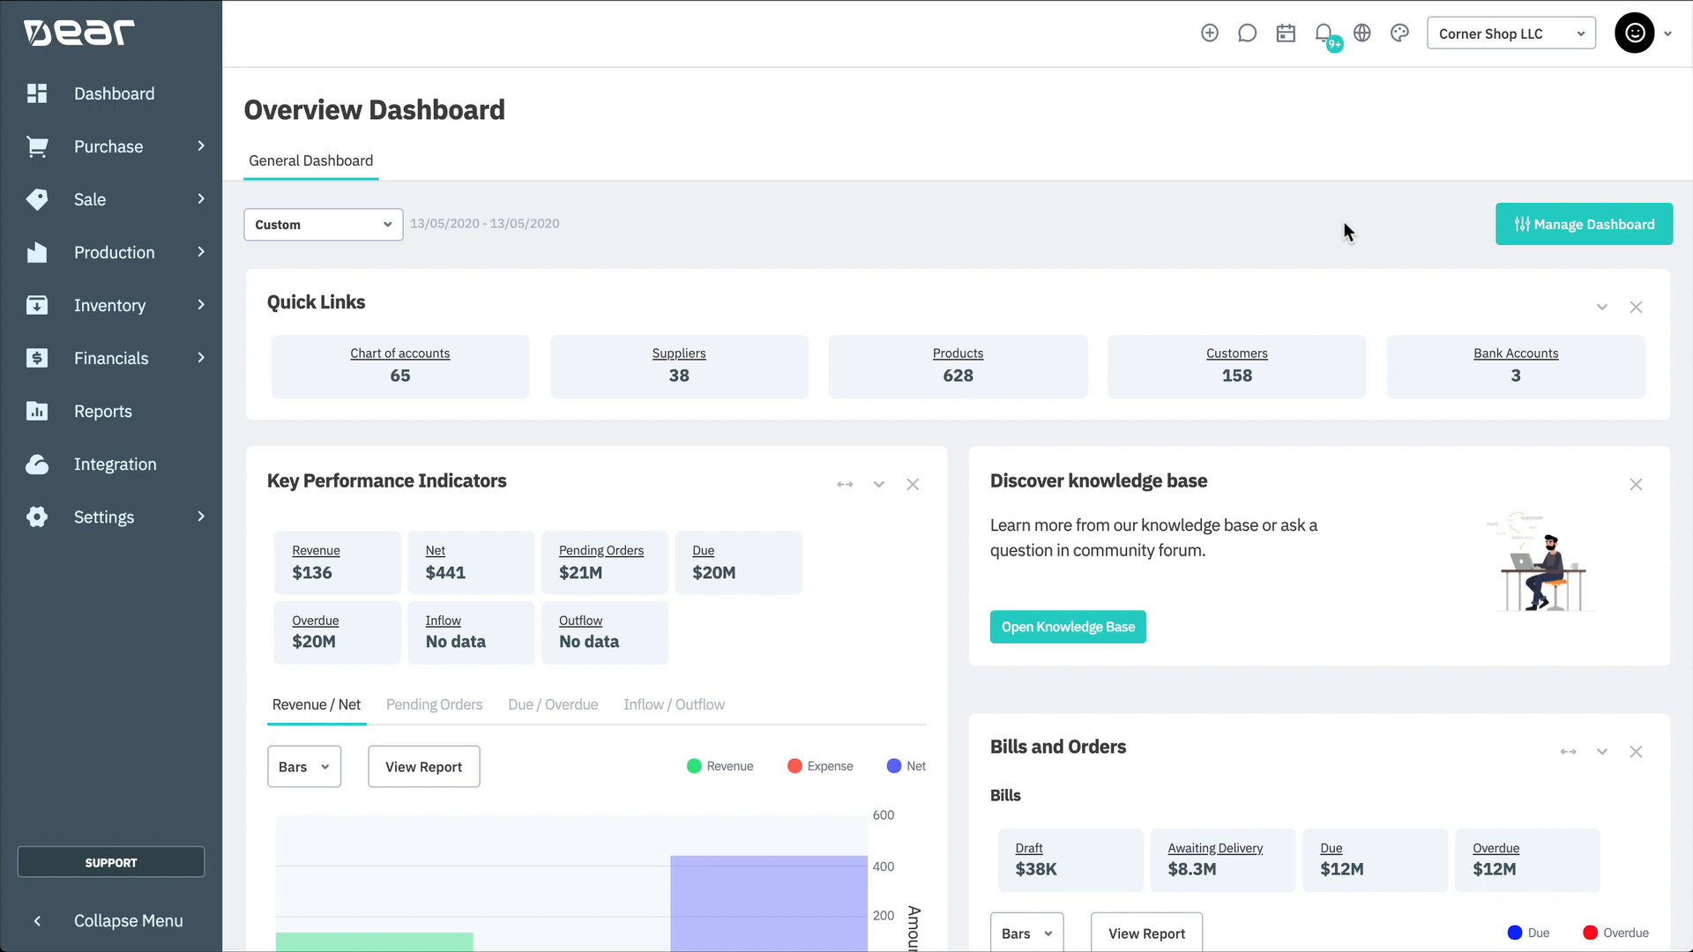
- Rename sale price Tier 6 as "Special Pricing" in the general settings and save
{"action": "left_click", "coordinate": [161, 519]}
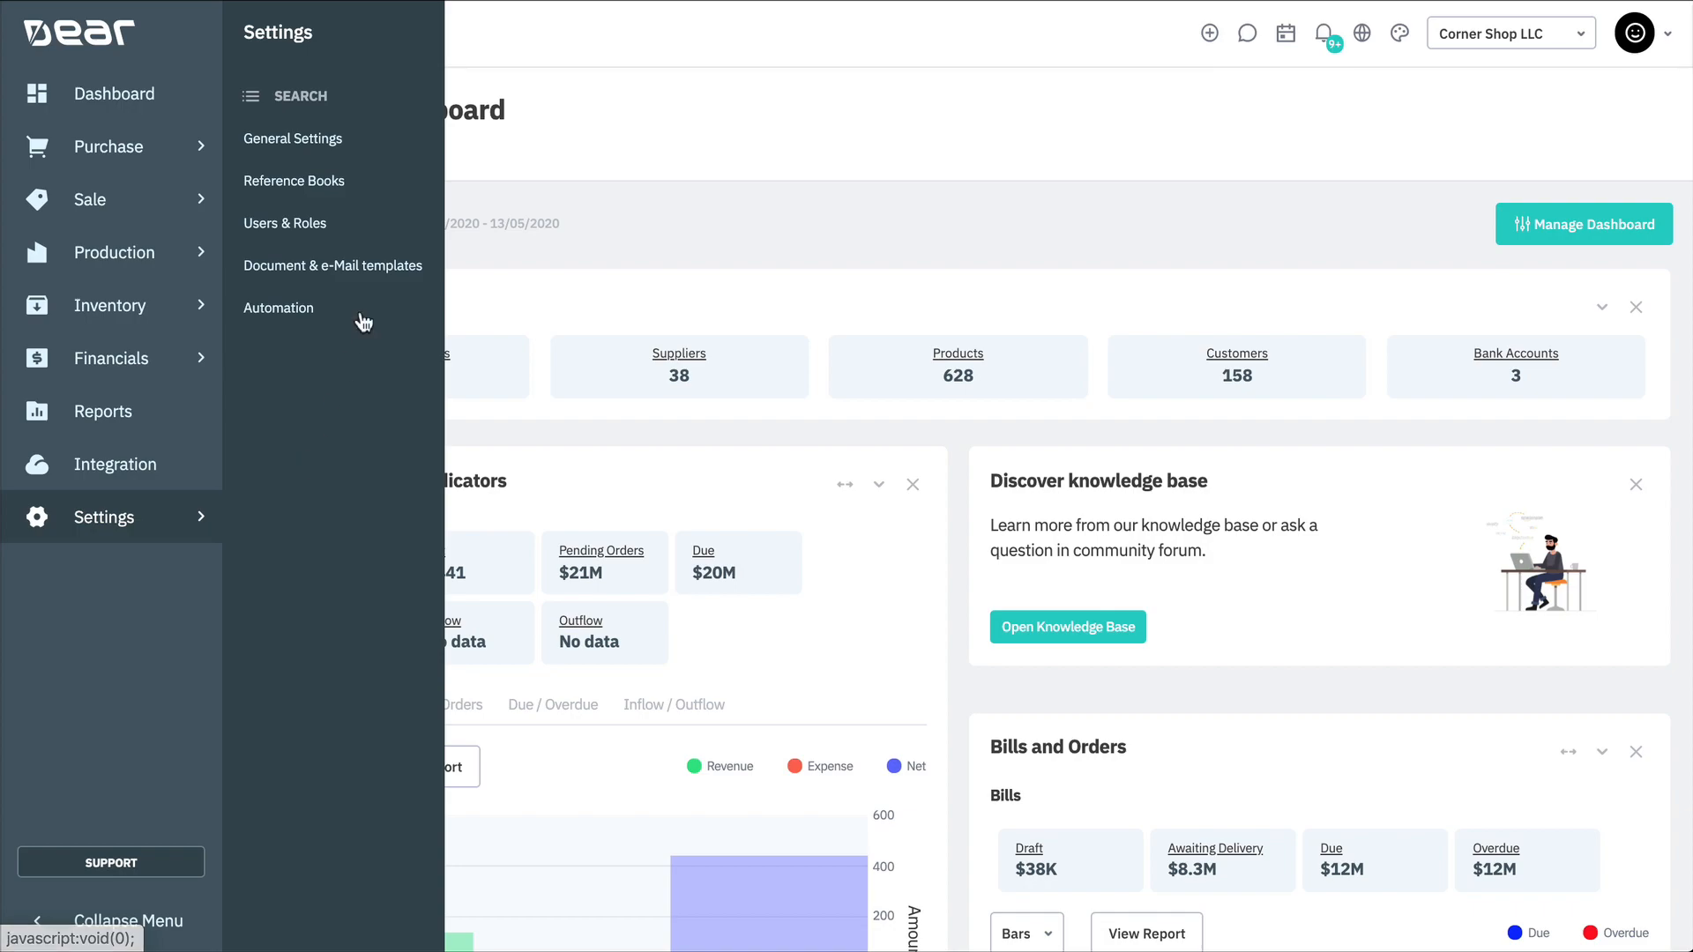
{"action": "left_click", "coordinate": [378, 147]}
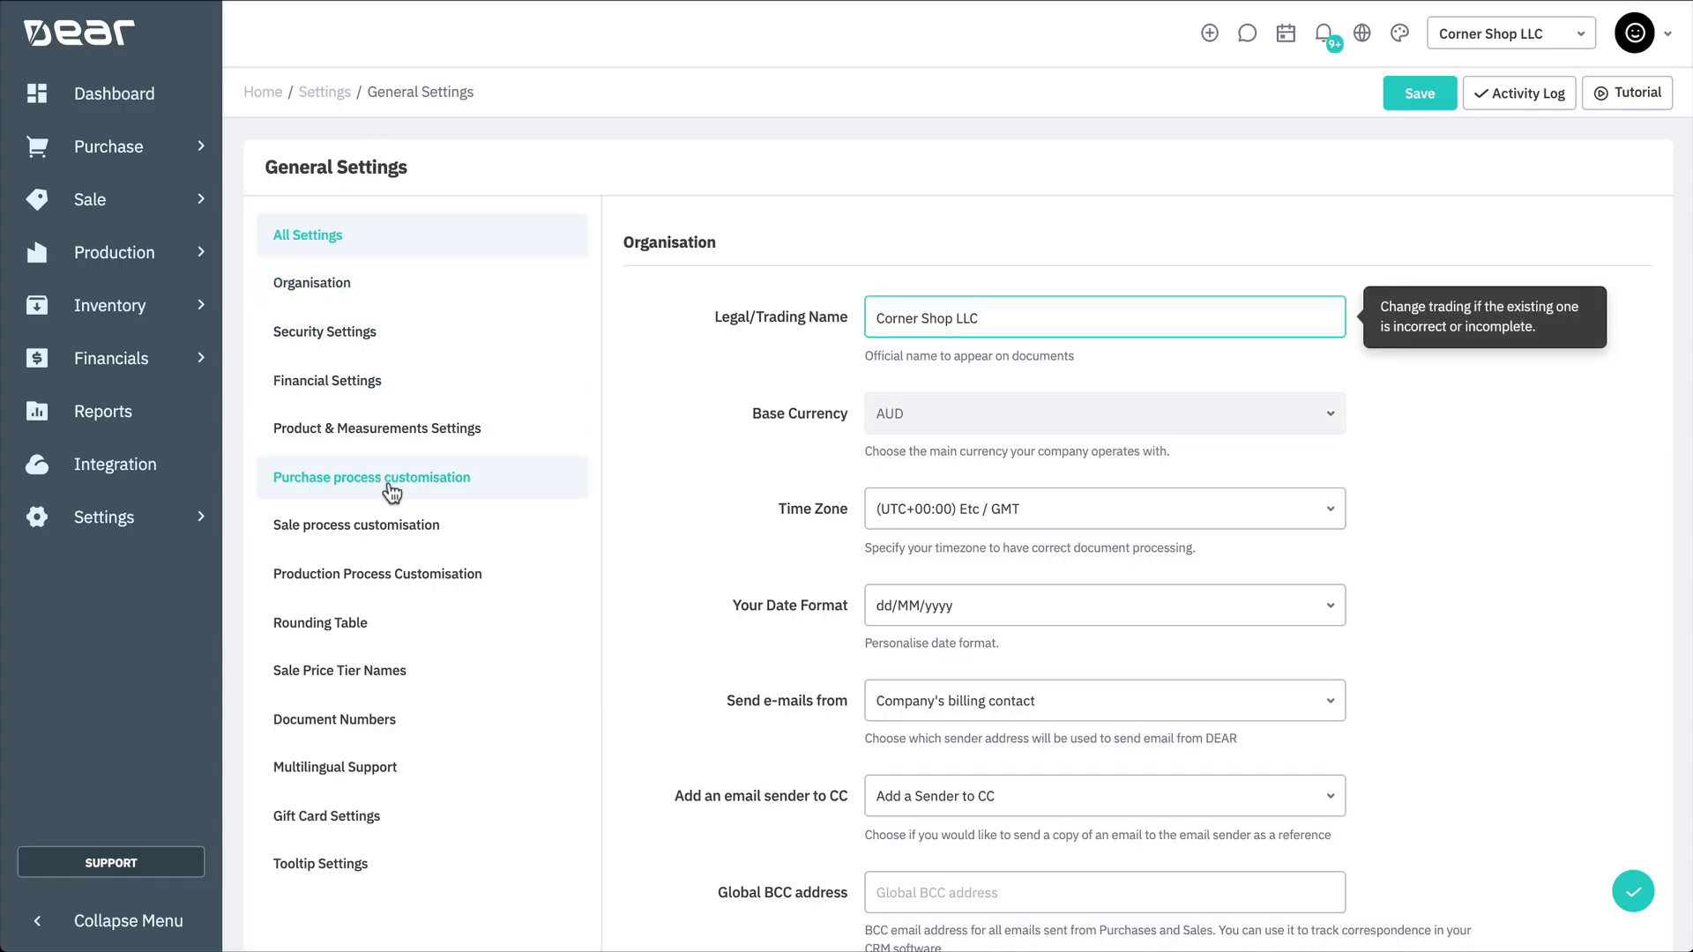
{"action": "left_click", "coordinate": [439, 672]}
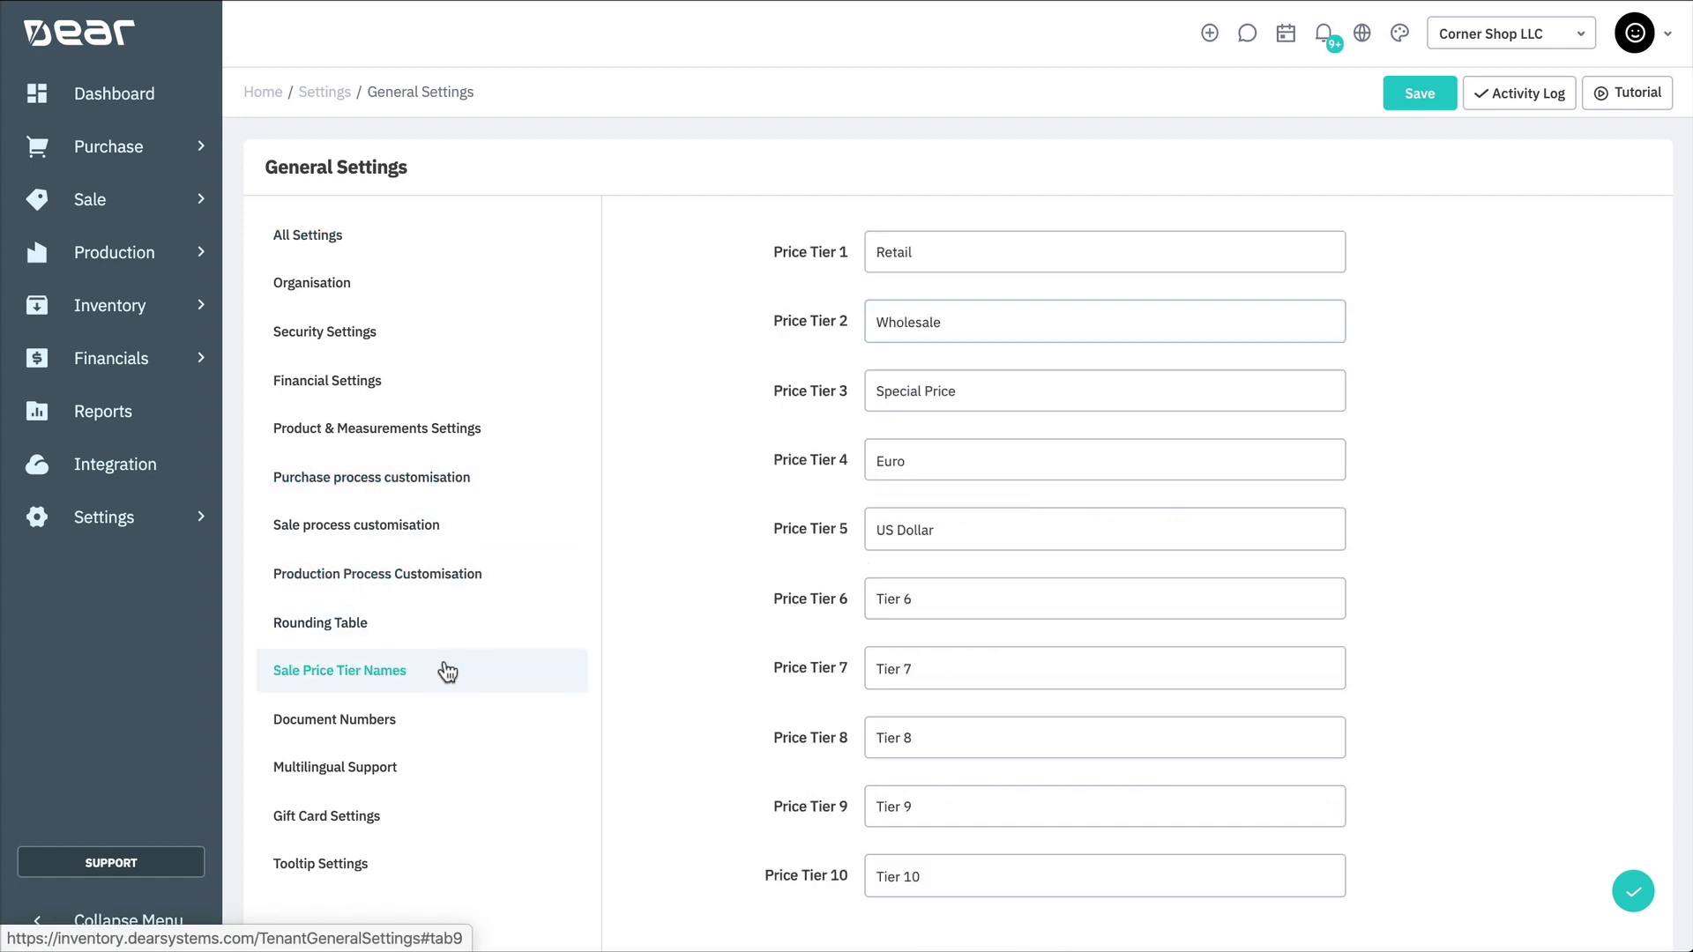
{"action": "triple_click", "coordinate": [889, 598]}
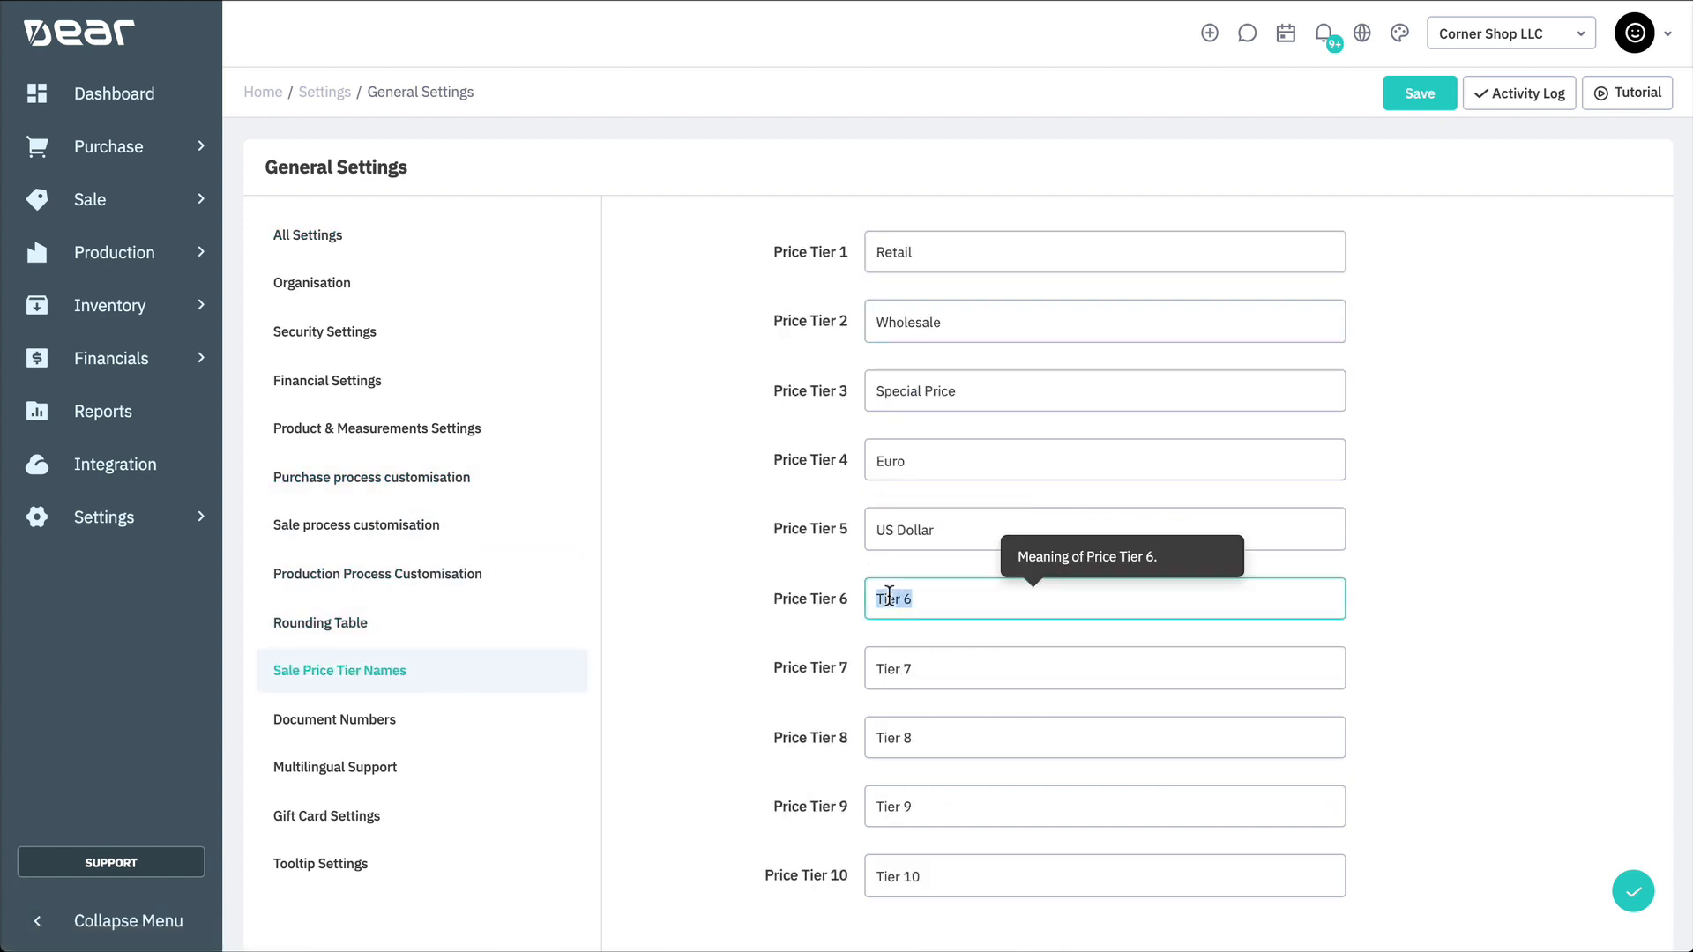
{"action": "type", "text": "Special Pricing"}
{"action": "left_click", "coordinate": [1481, 451]}
{"action": "left_click", "coordinate": [1621, 889]}
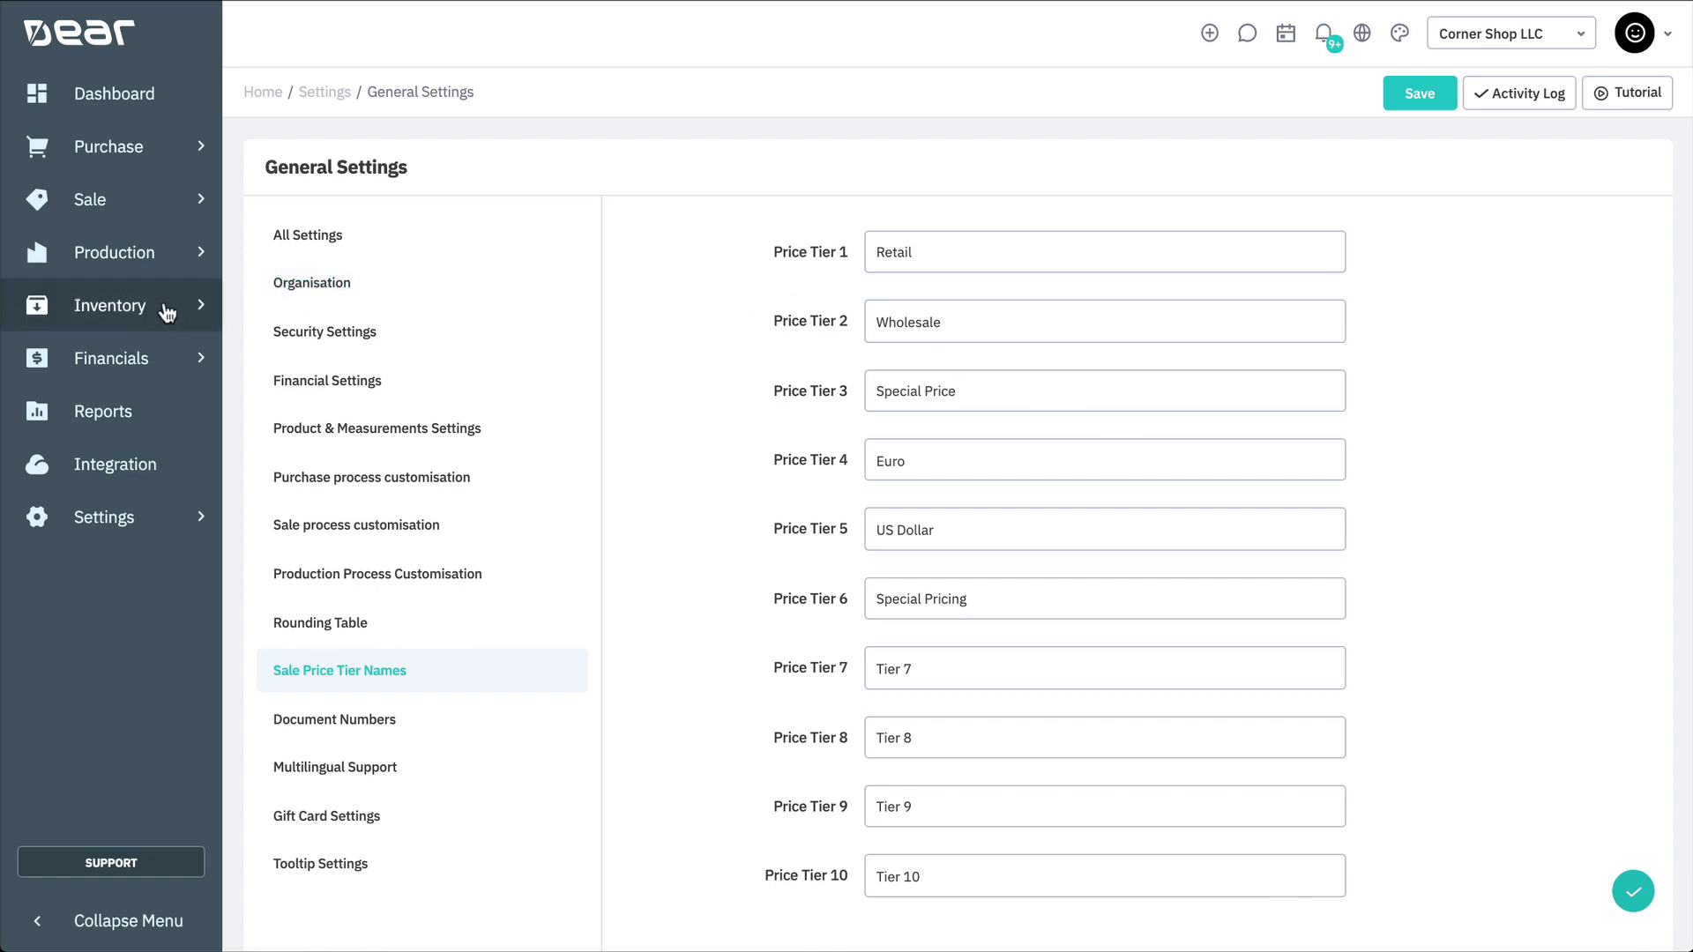
- Search the products for "golf" and open the price settings of product GB1, Golf balls - white single
{"action": "mouse_move", "coordinate": [166, 310]}
{"action": "left_click", "coordinate": [349, 432]}
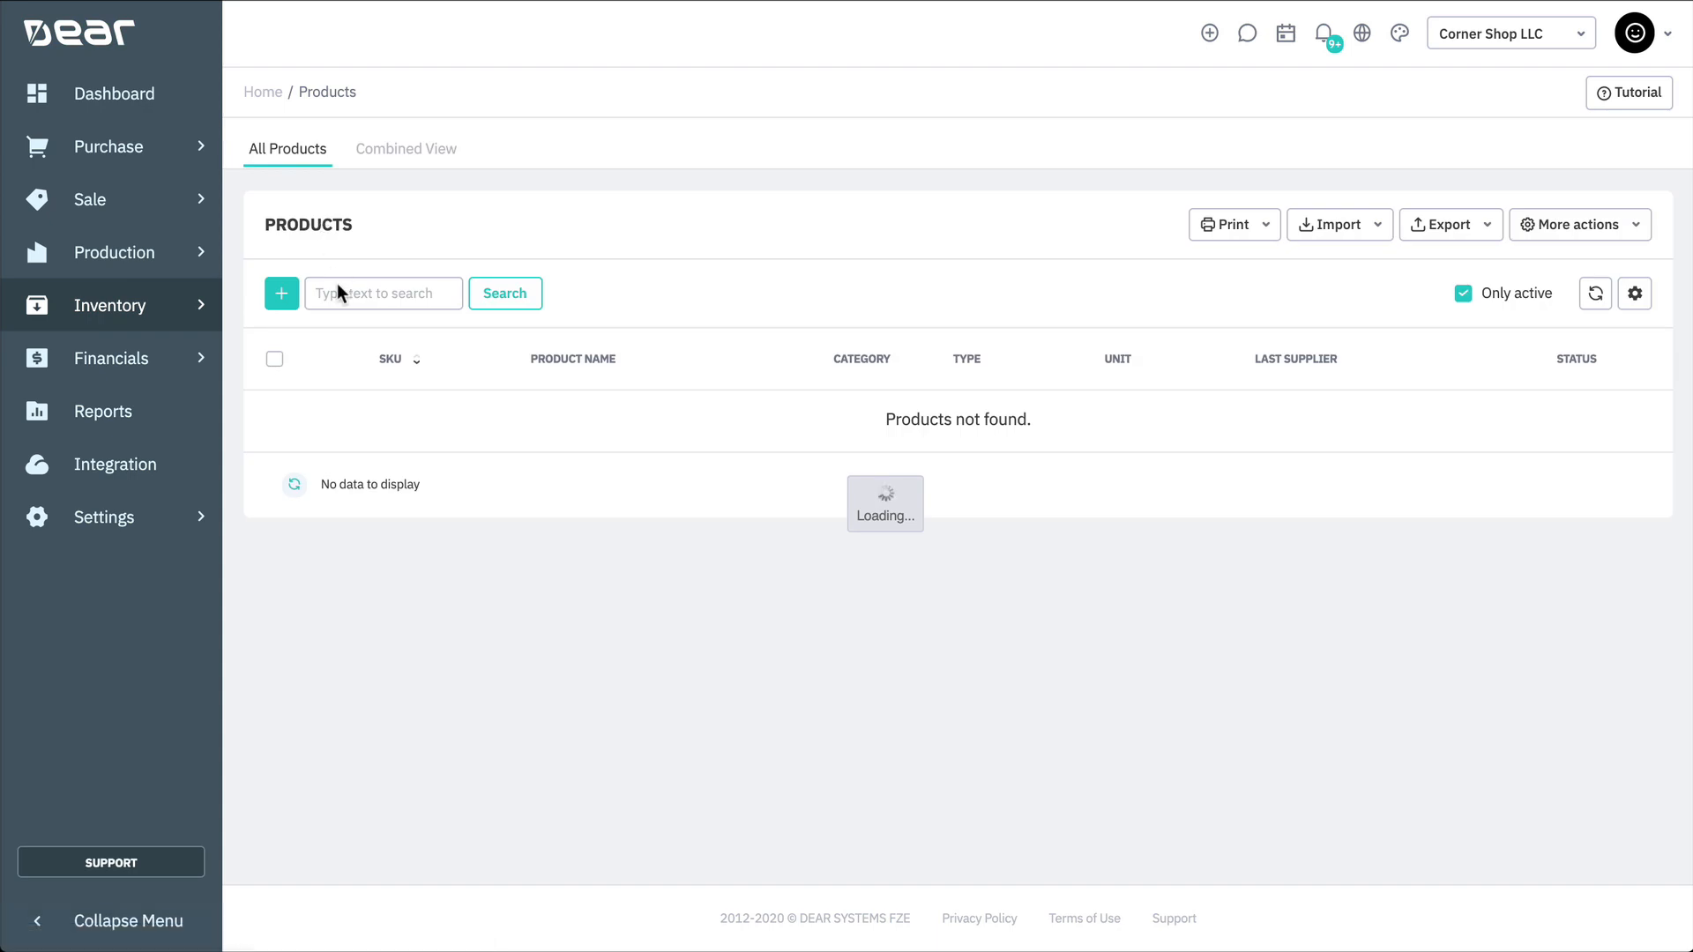
{"action": "left_click", "coordinate": [336, 287]}
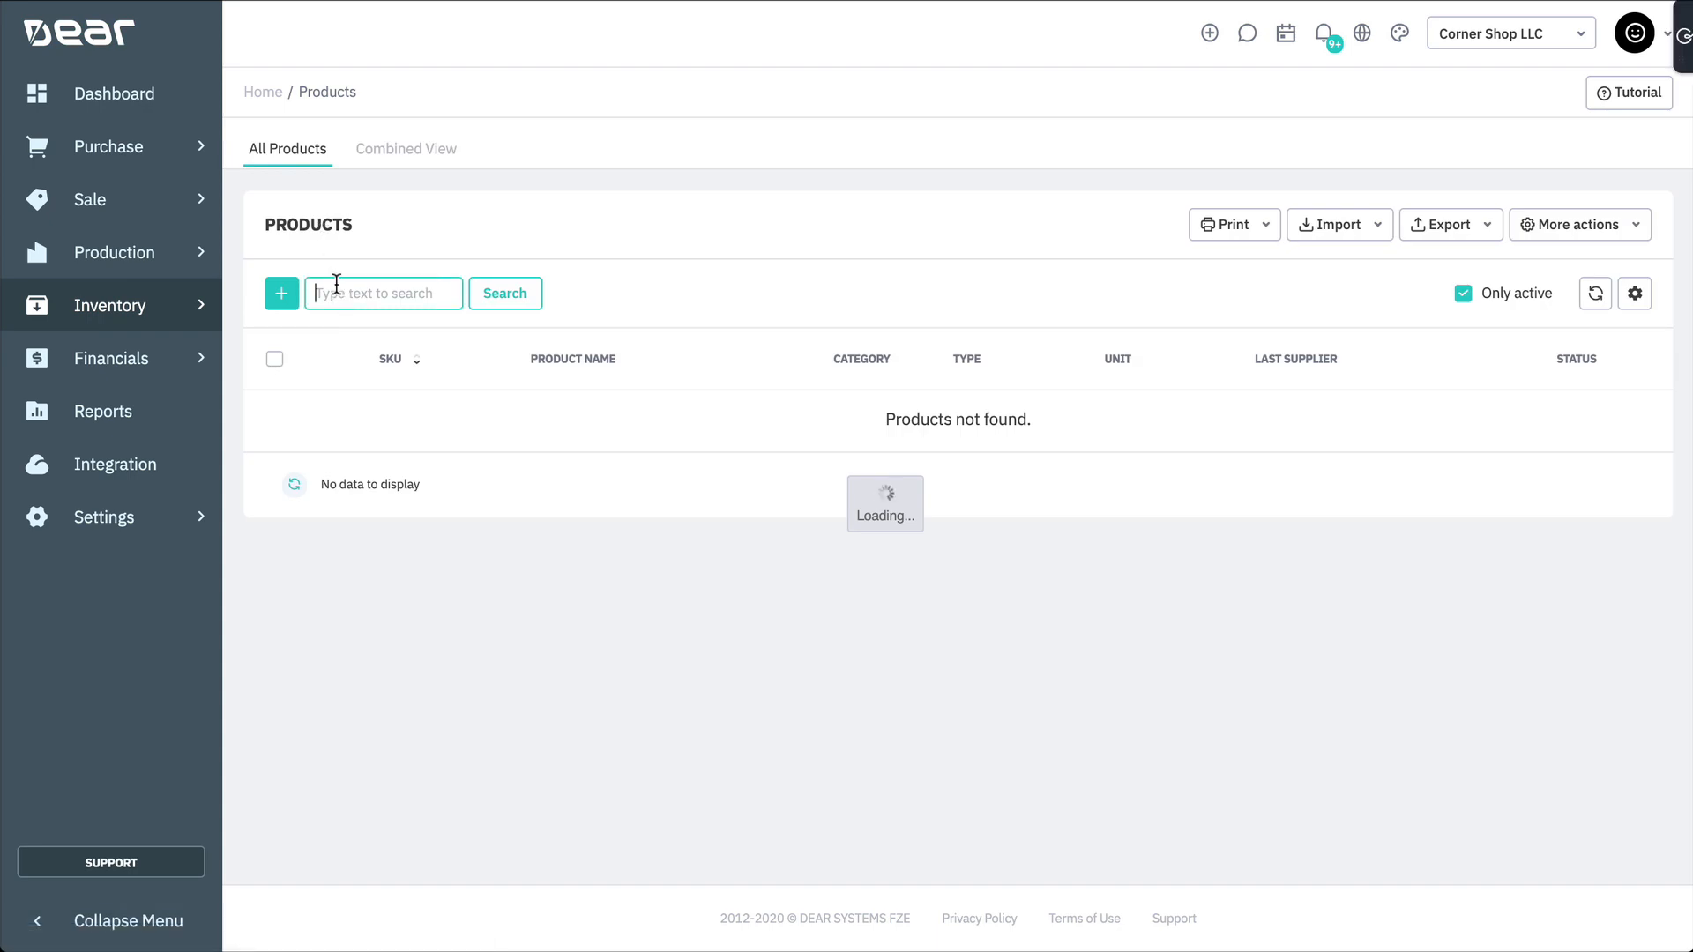
{"action": "type", "text": "golf"}
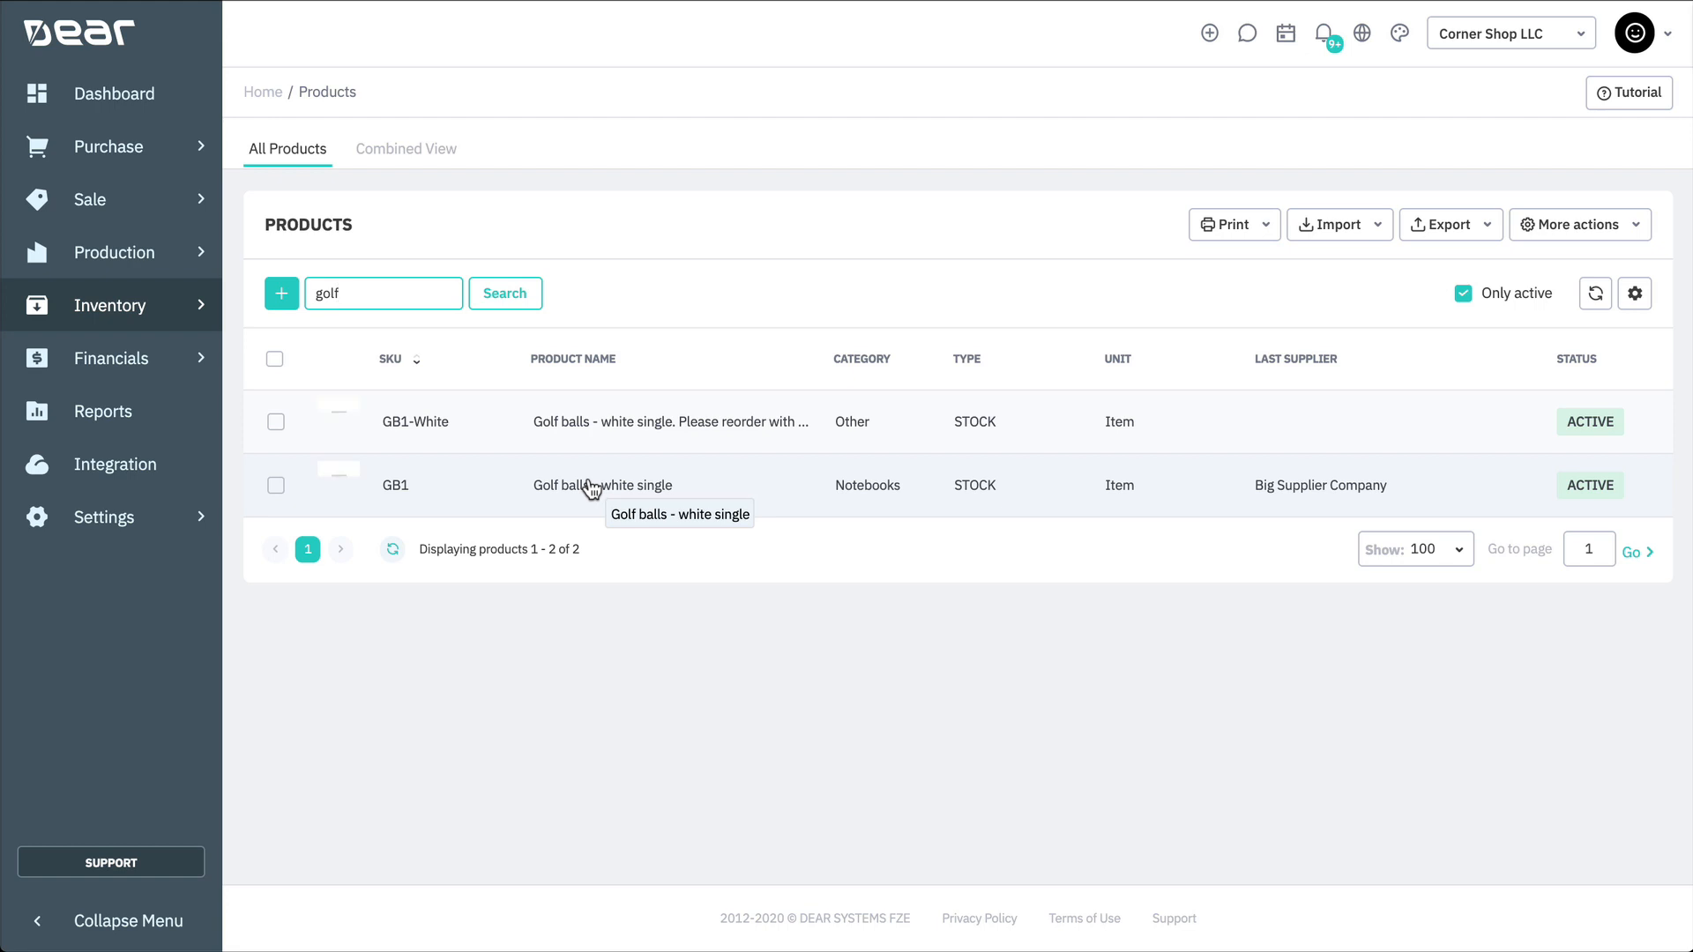
{"action": "left_click", "coordinate": [591, 488]}
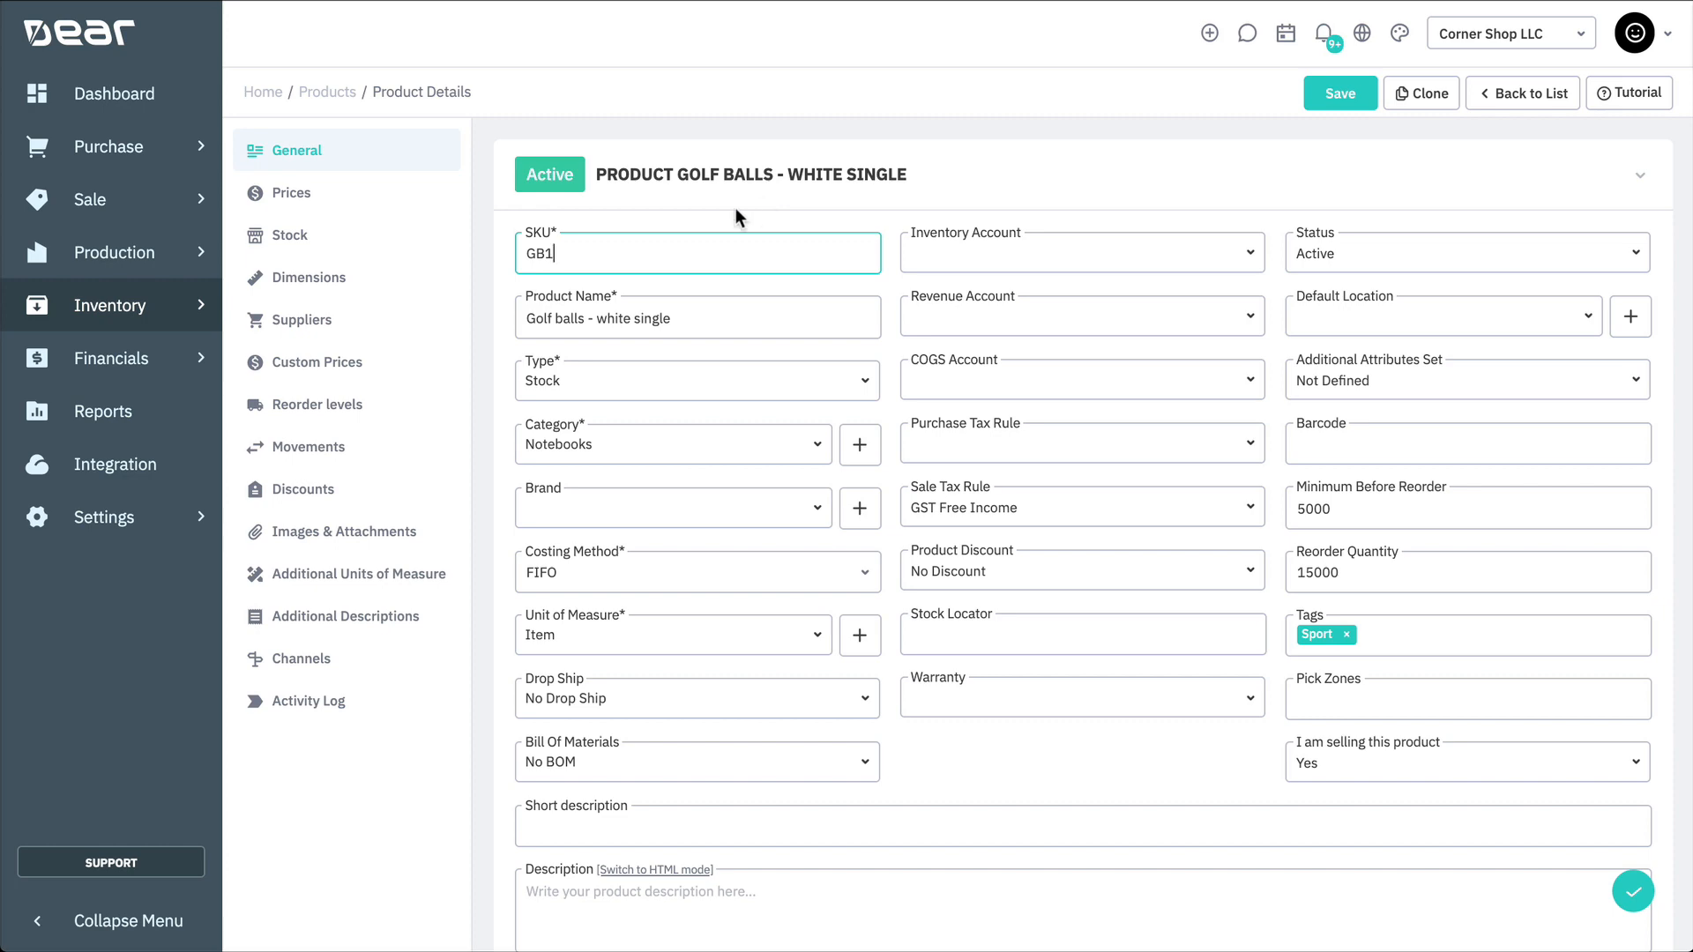
{"action": "left_click", "coordinate": [352, 203]}
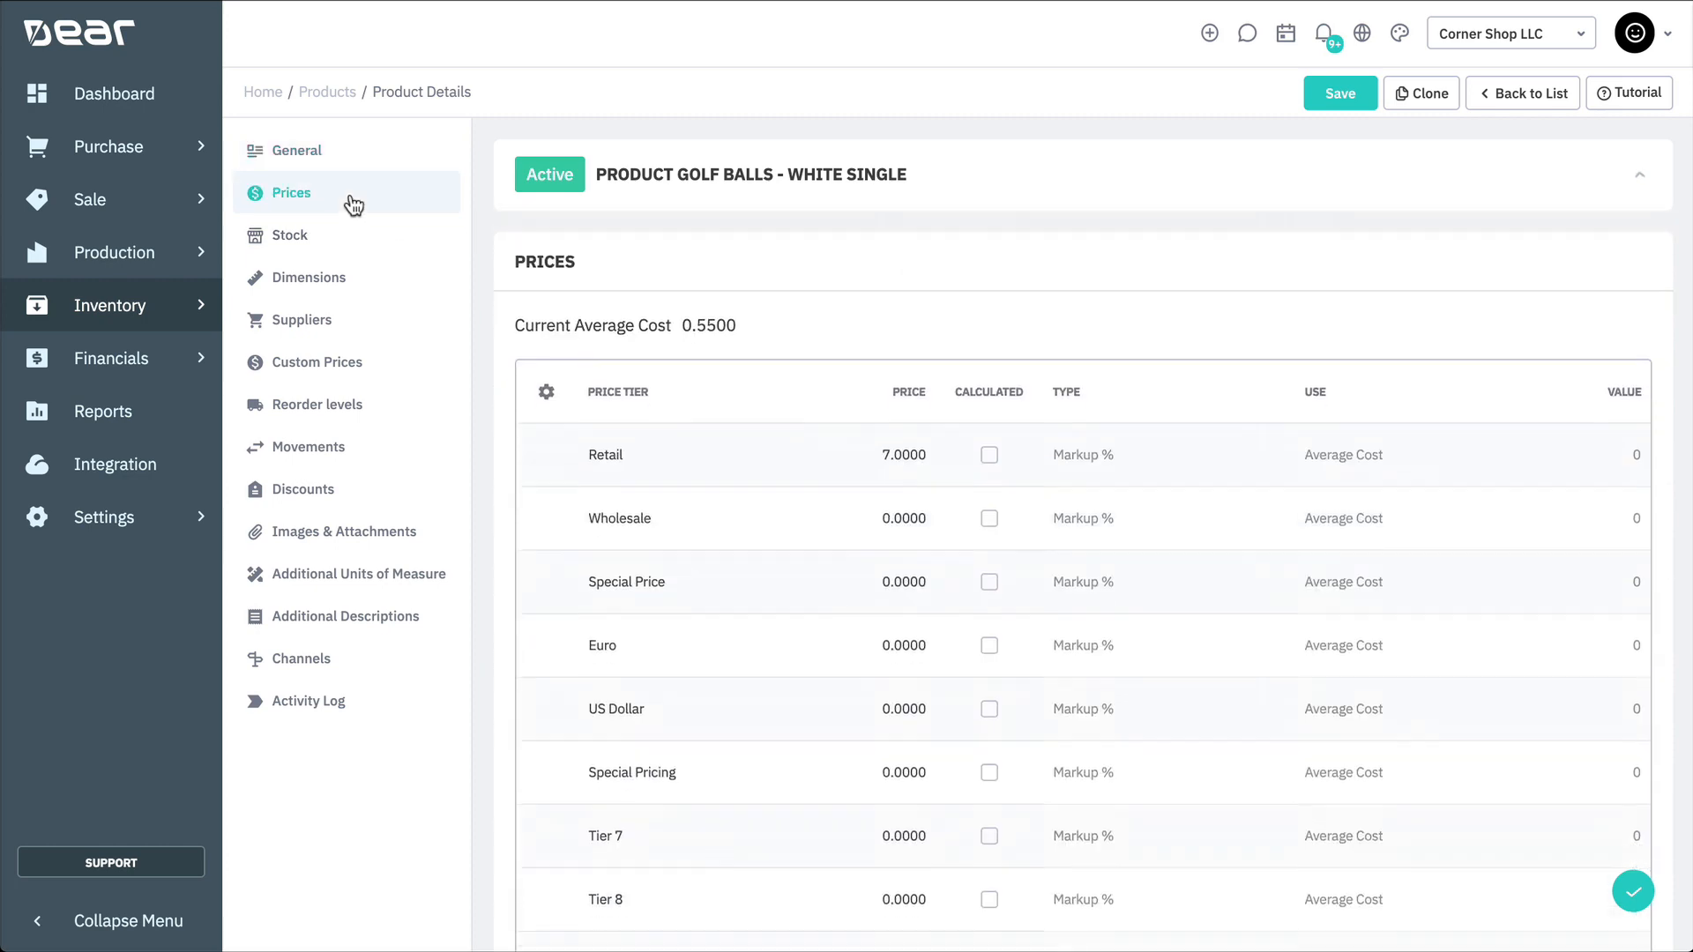
- Set the product's Special Pricing tier price to 4.5 and its Wholesale price to 3
{"action": "scroll", "coordinate": [1135, 276], "scroll_direction": "down", "scroll_amount": 1}
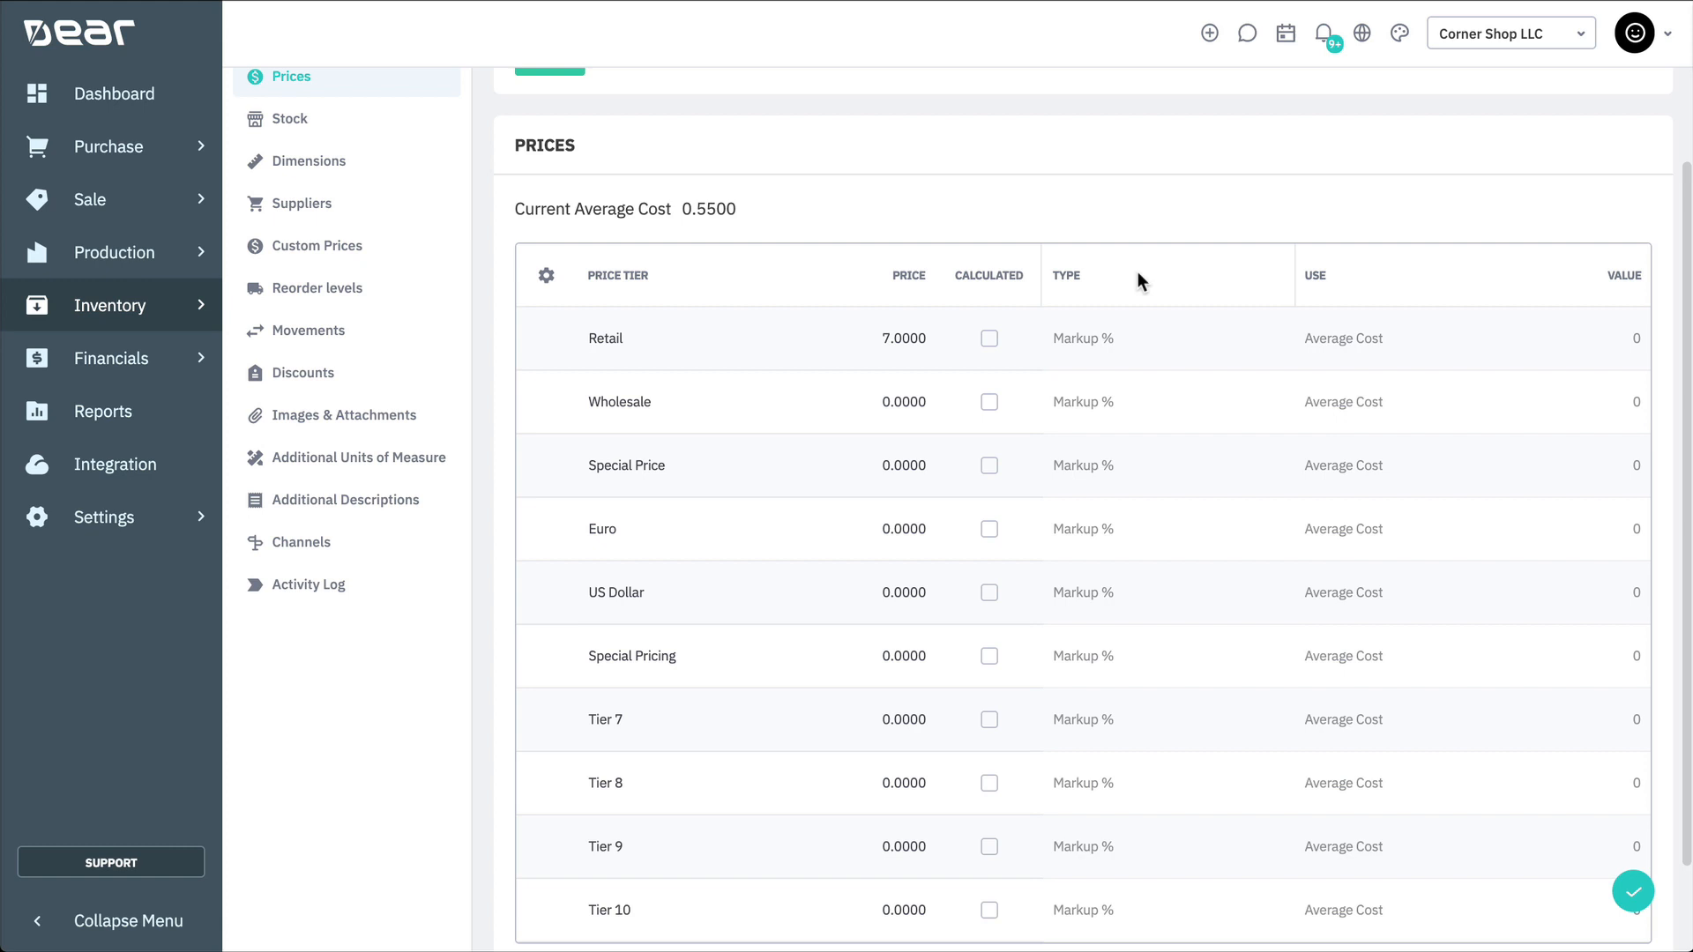
{"action": "left_click", "coordinate": [898, 657]}
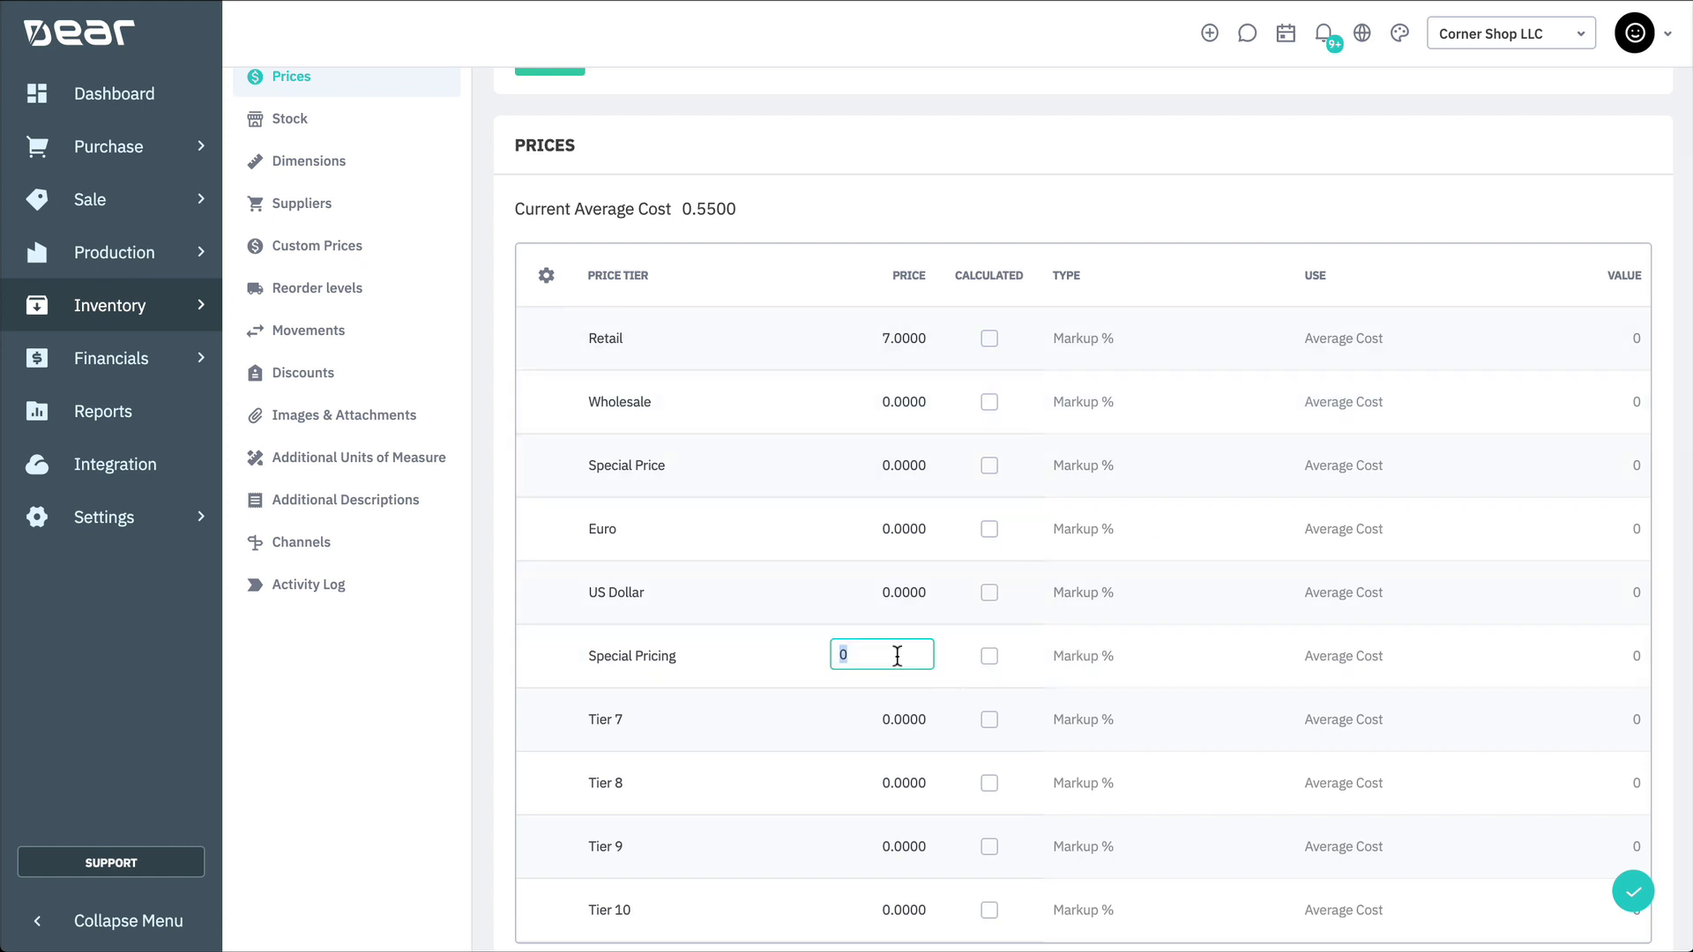
{"action": "type", "text": "4.5"}
{"action": "left_click", "coordinate": [892, 403]}
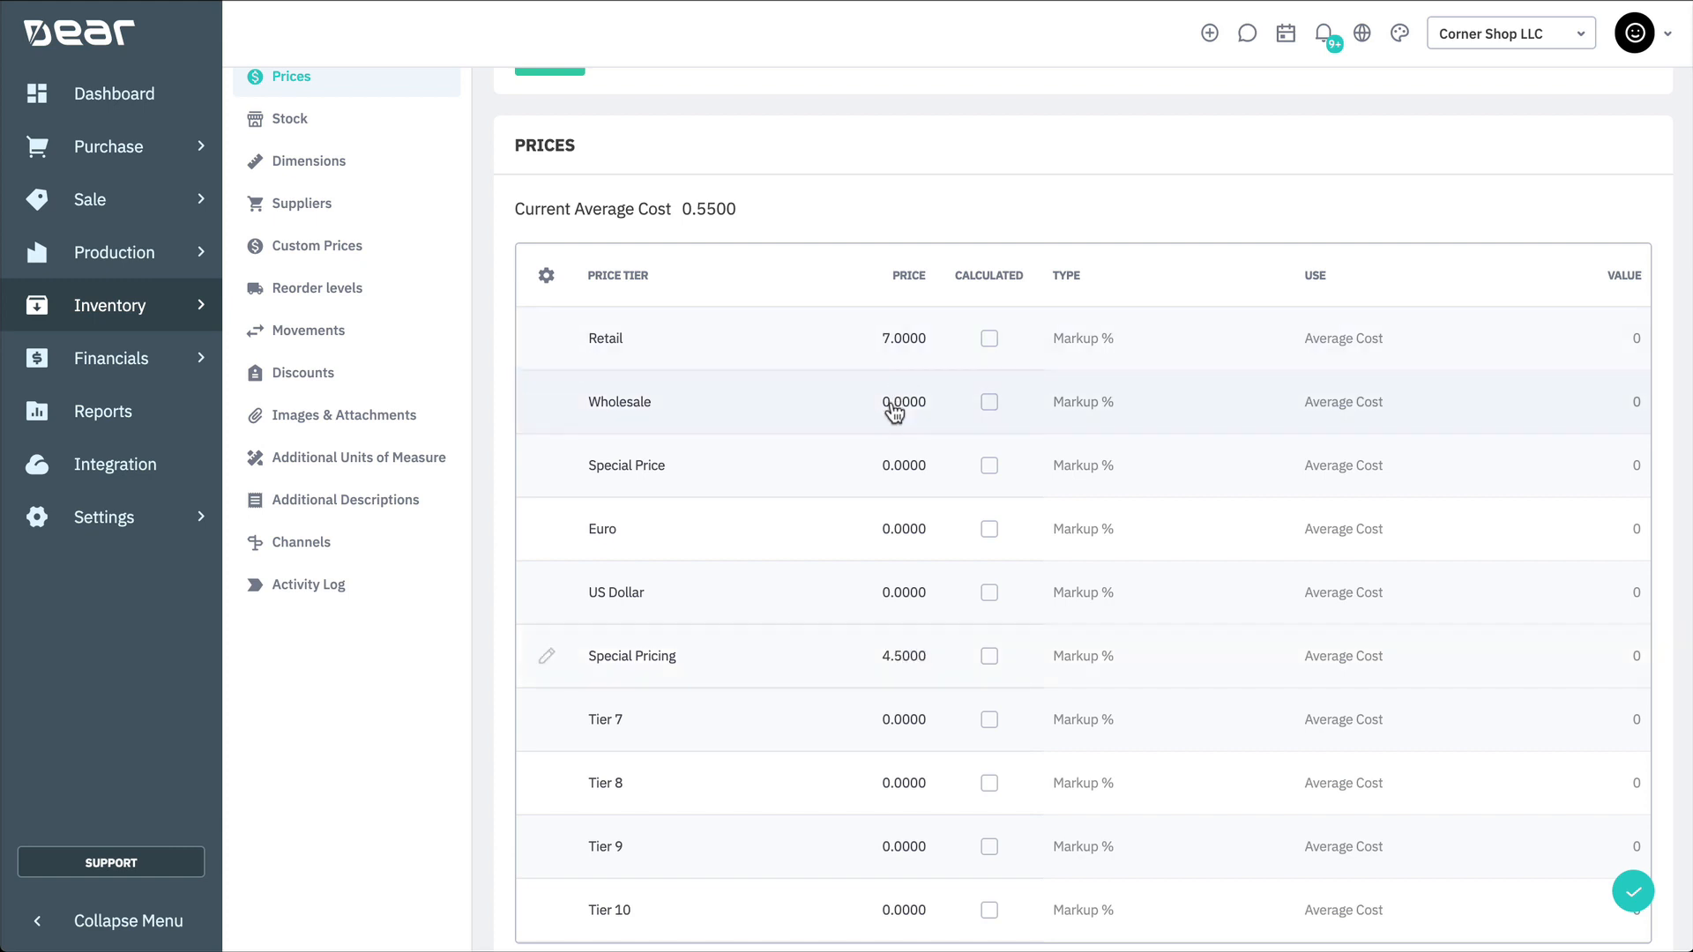
{"action": "type", "text": "3"}
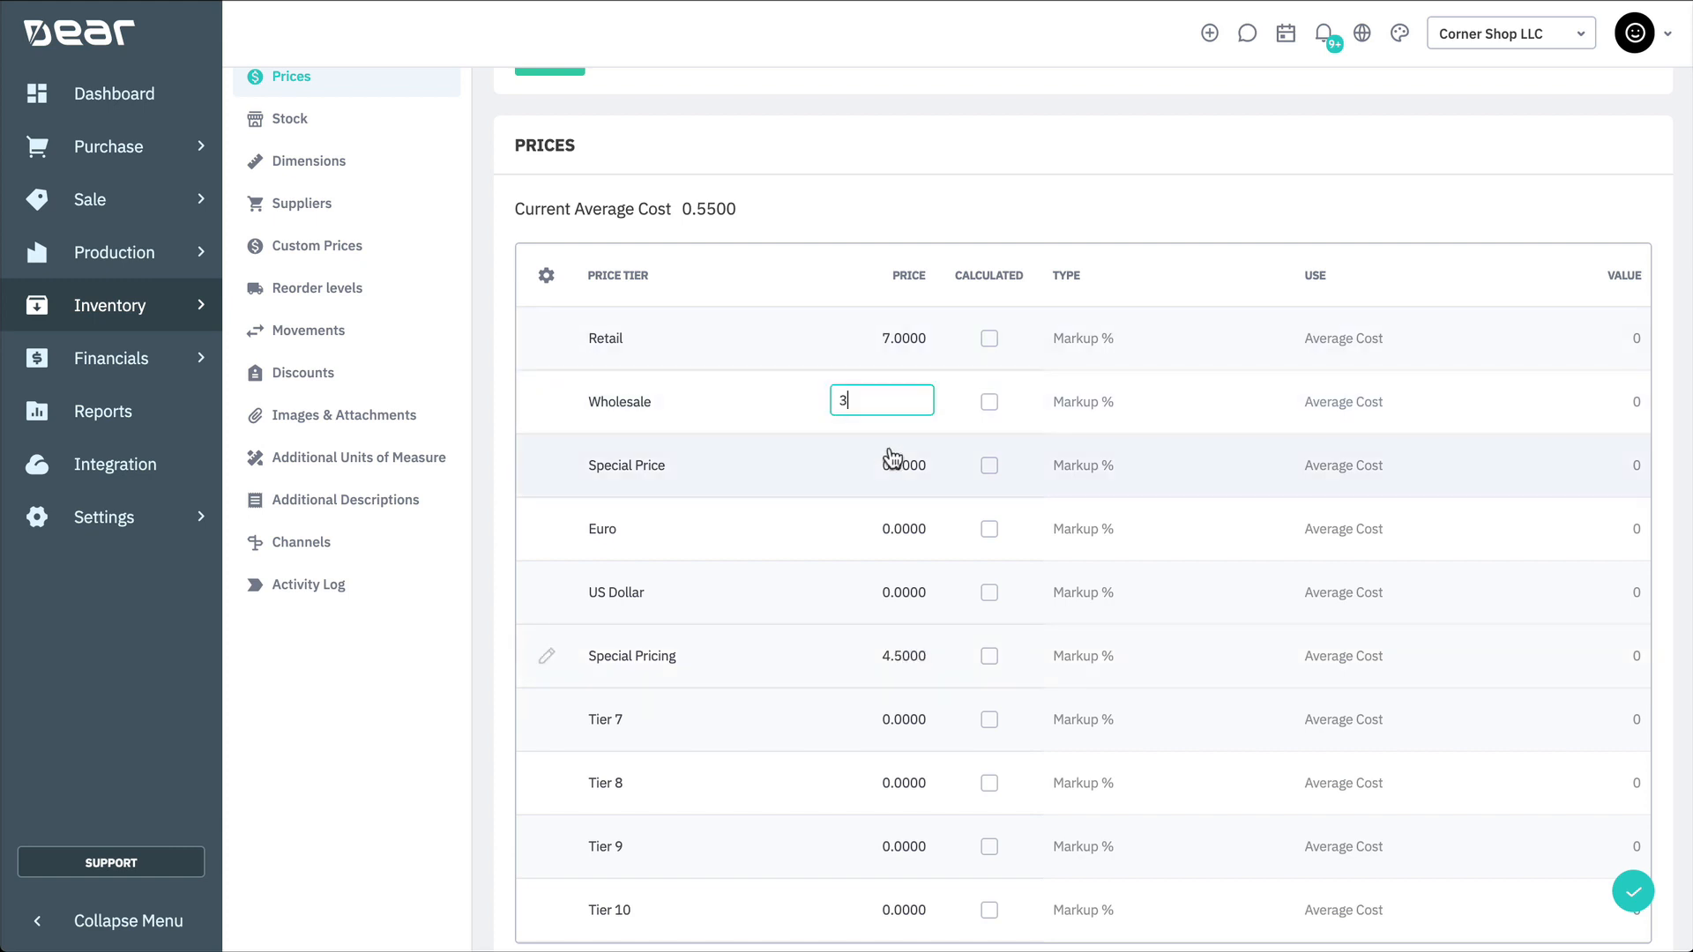
{"action": "left_click", "coordinate": [869, 212]}
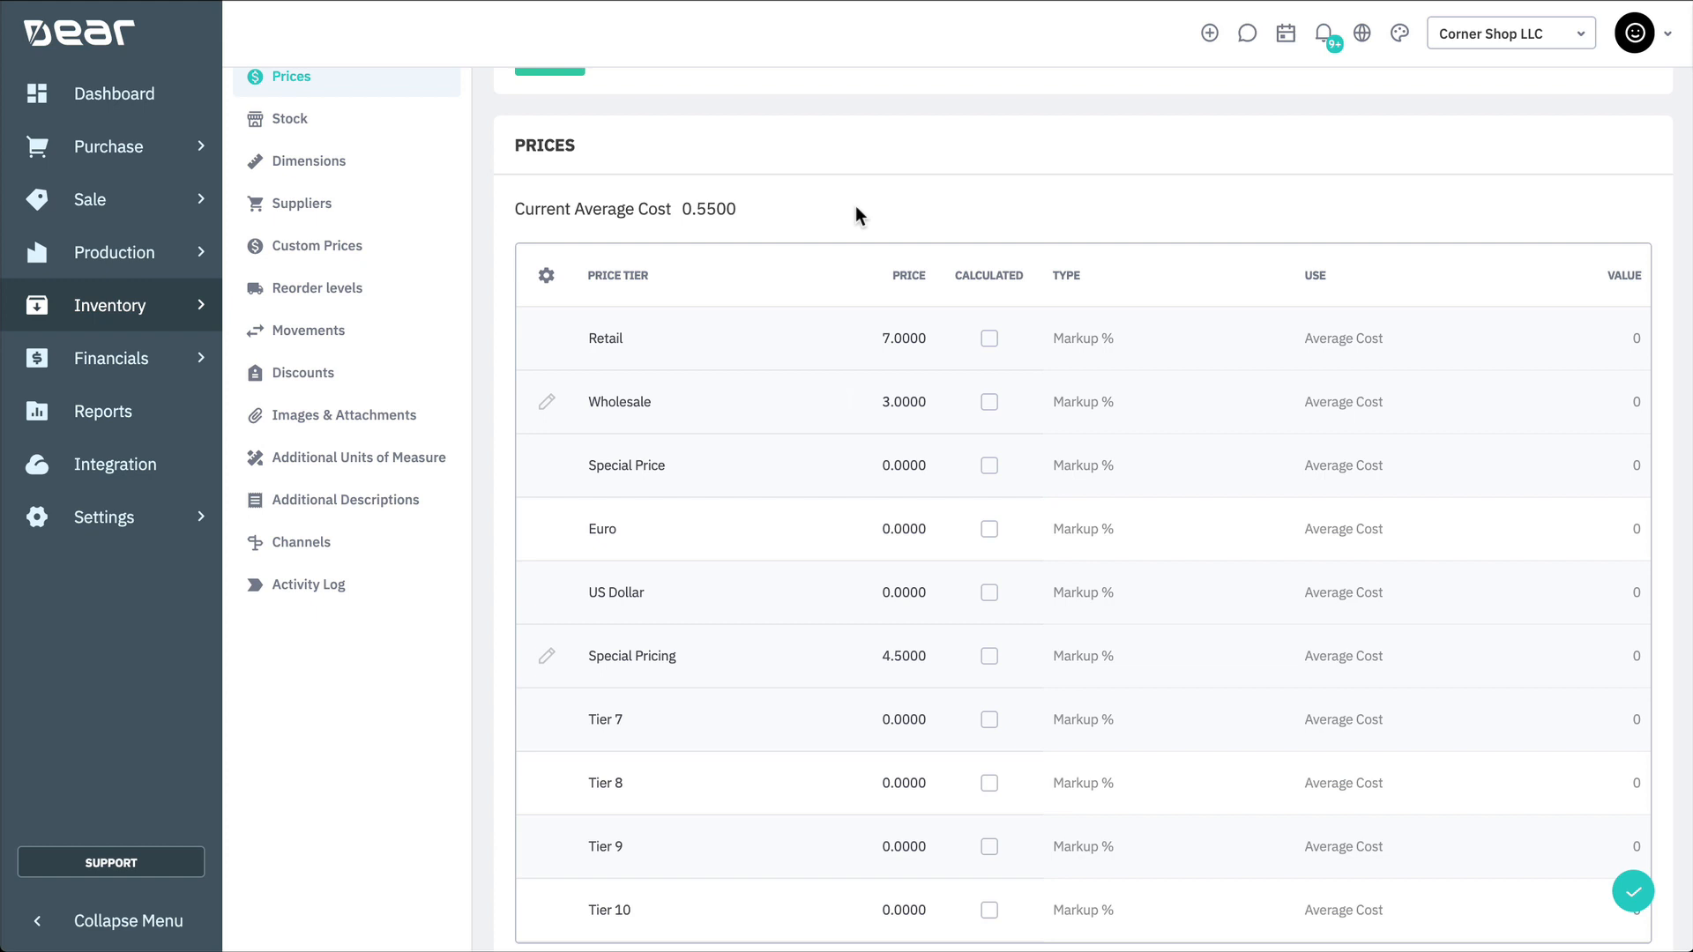
- Make the Special Pricing tier calculated, using Markup % on Average Cost with a value of 30
{"action": "left_click", "coordinate": [989, 657]}
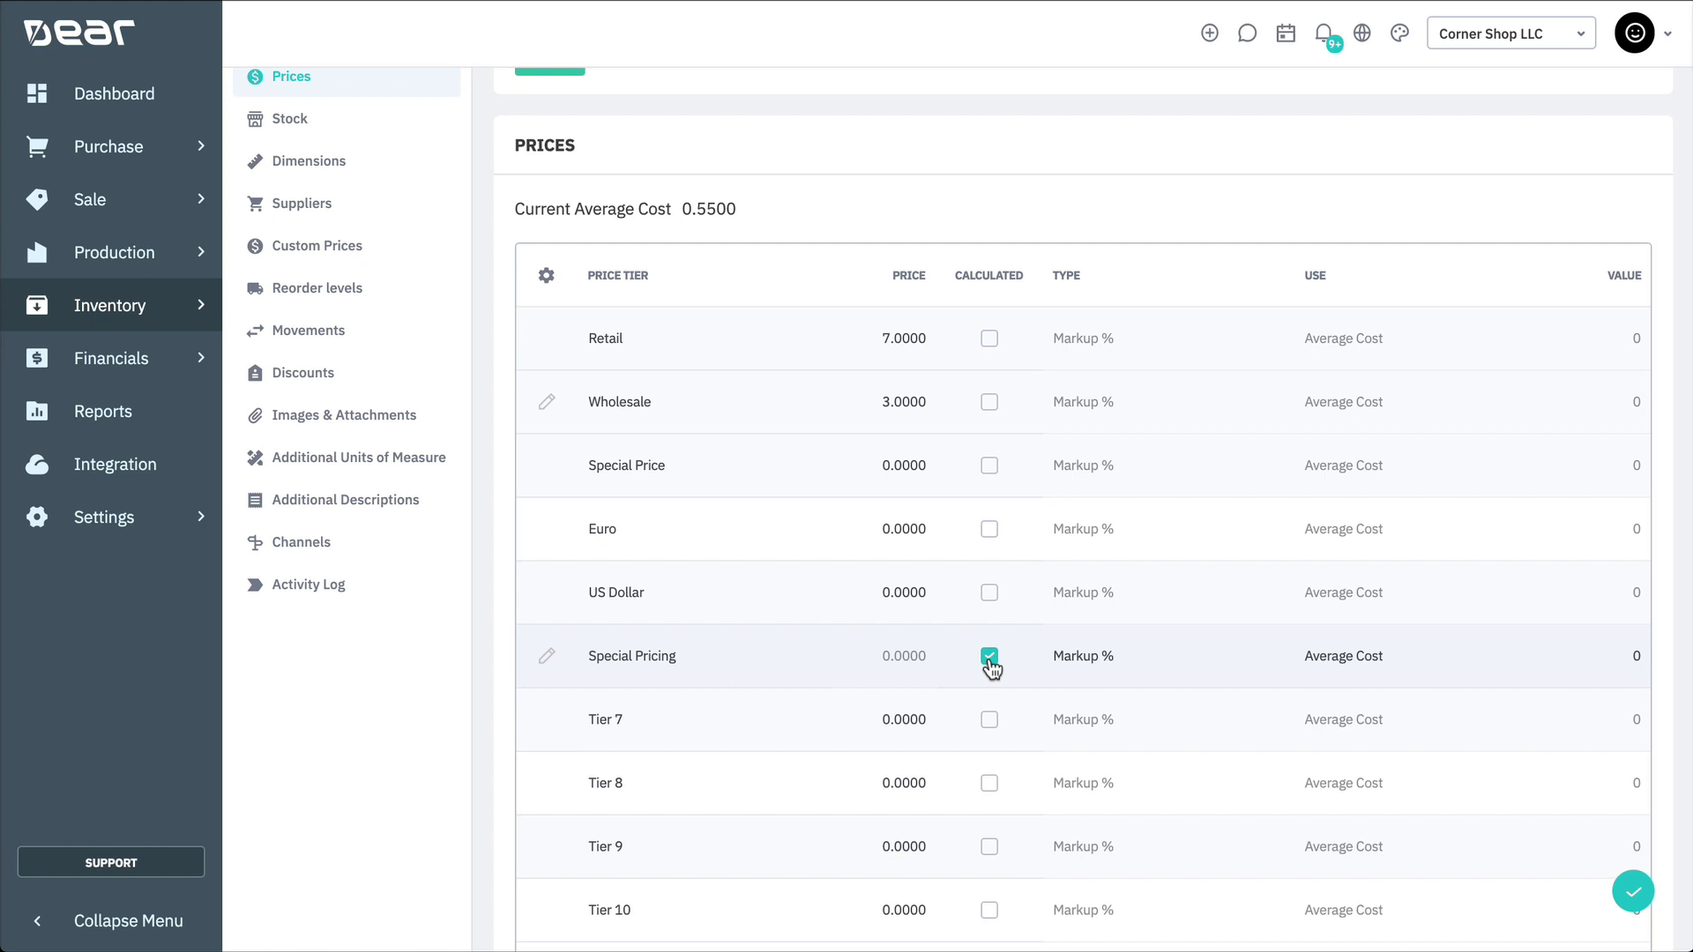
{"action": "left_click", "coordinate": [1098, 654]}
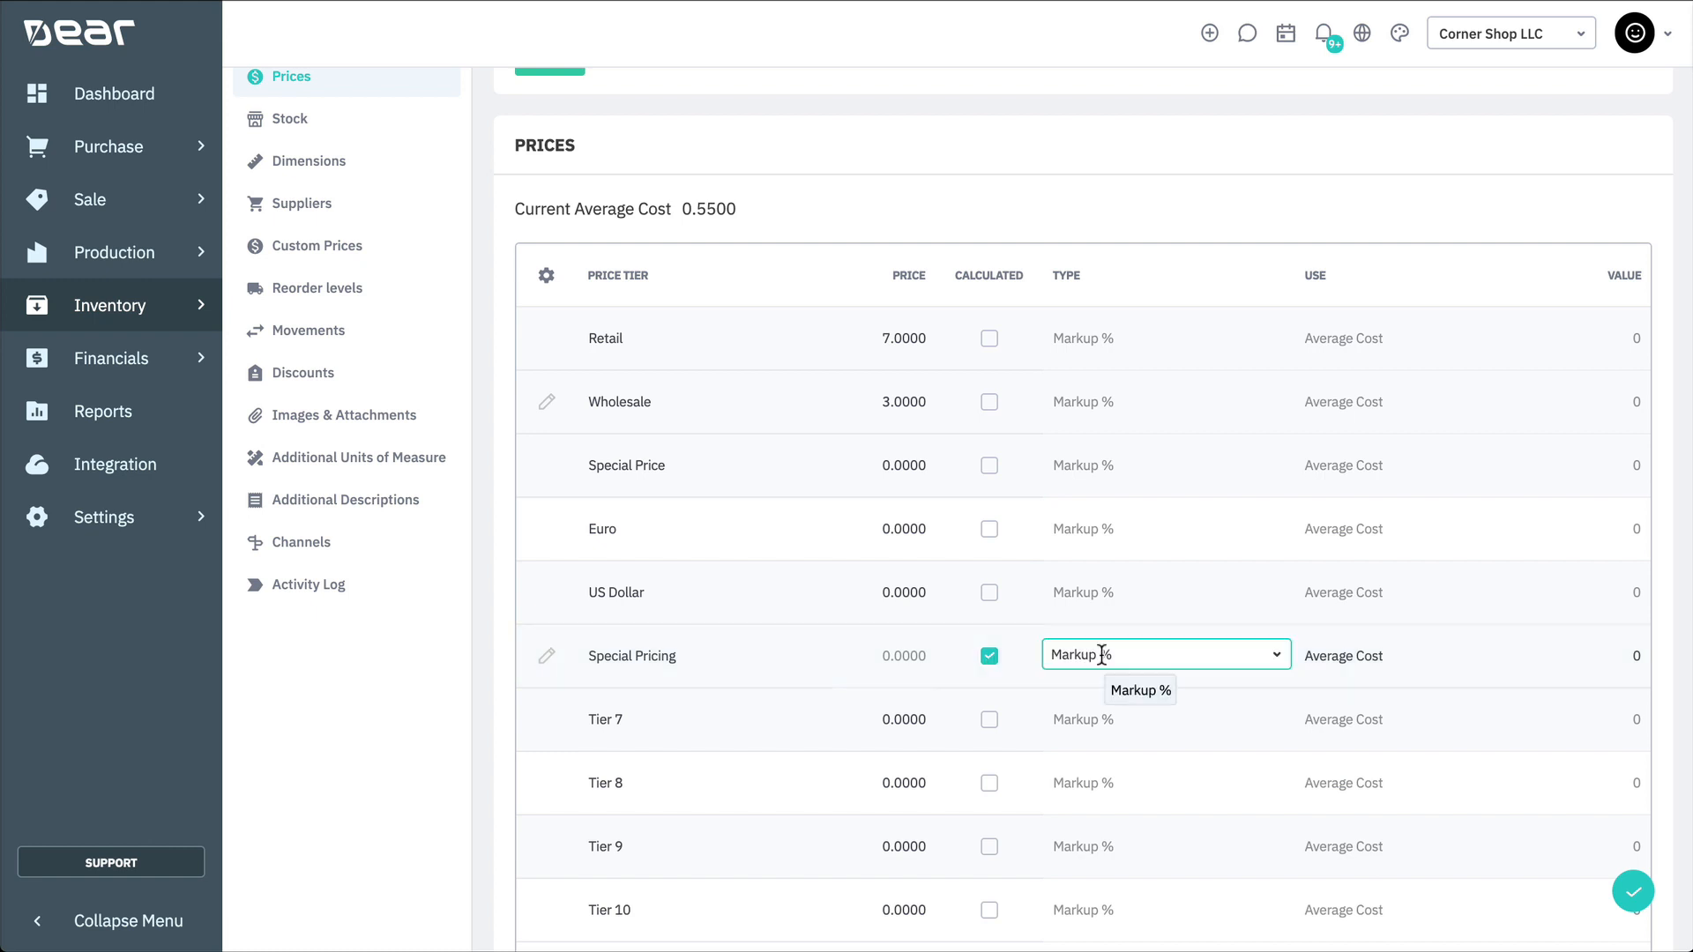
{"action": "left_click", "coordinate": [1270, 666]}
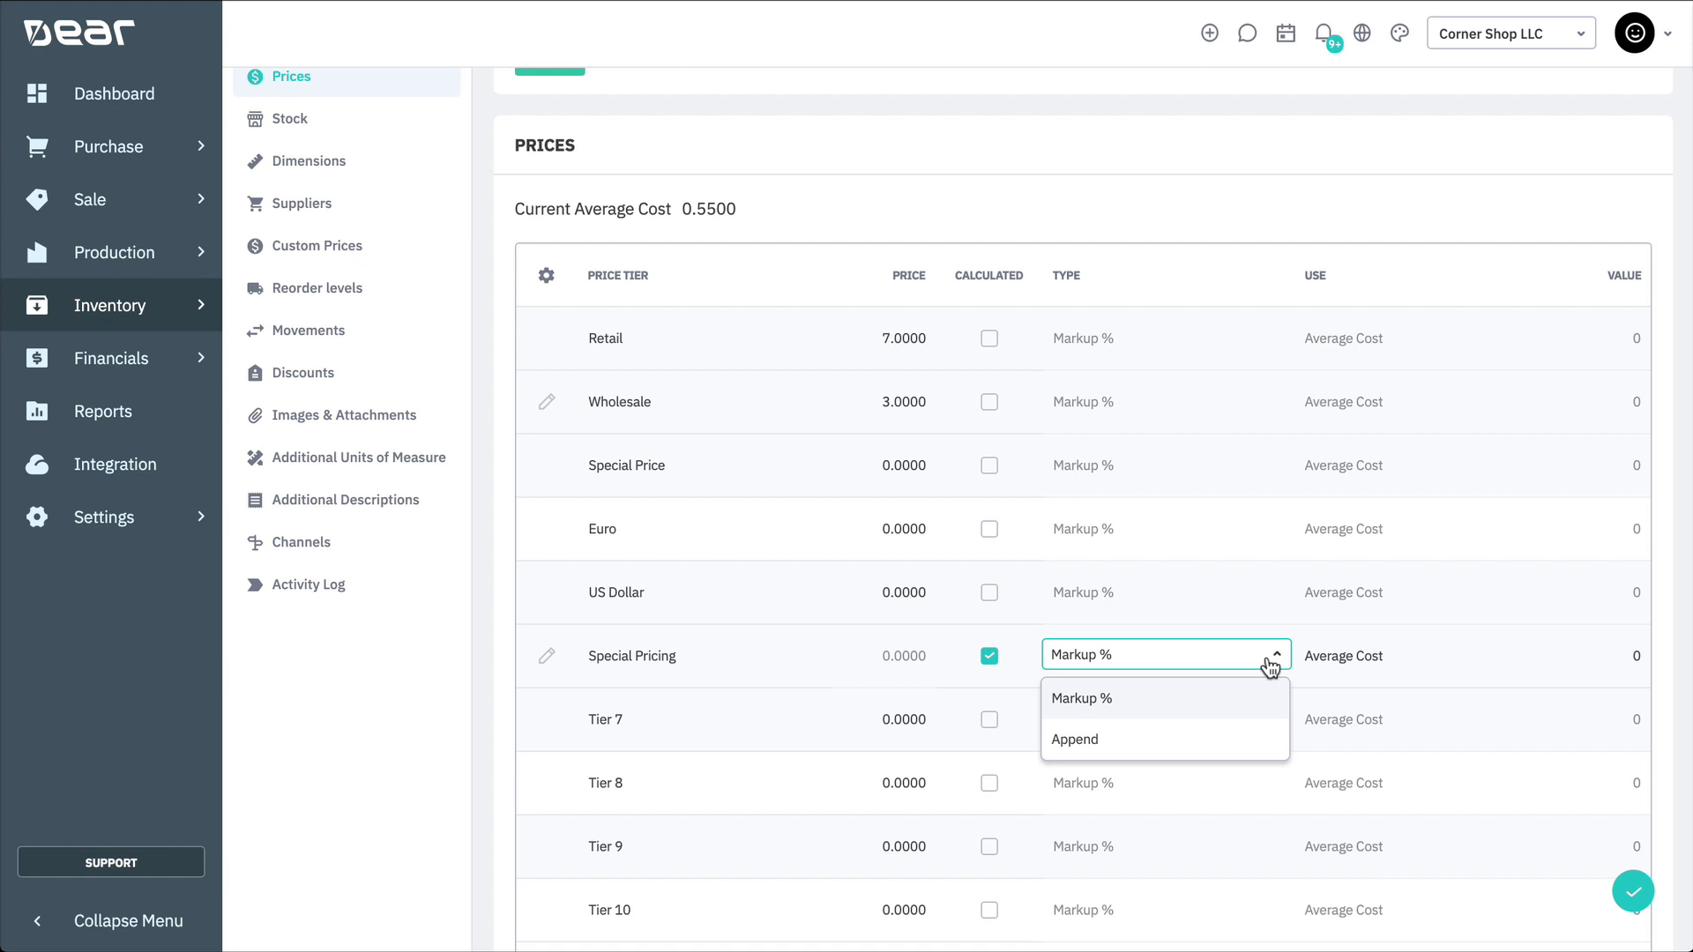
{"action": "left_click", "coordinate": [1259, 696]}
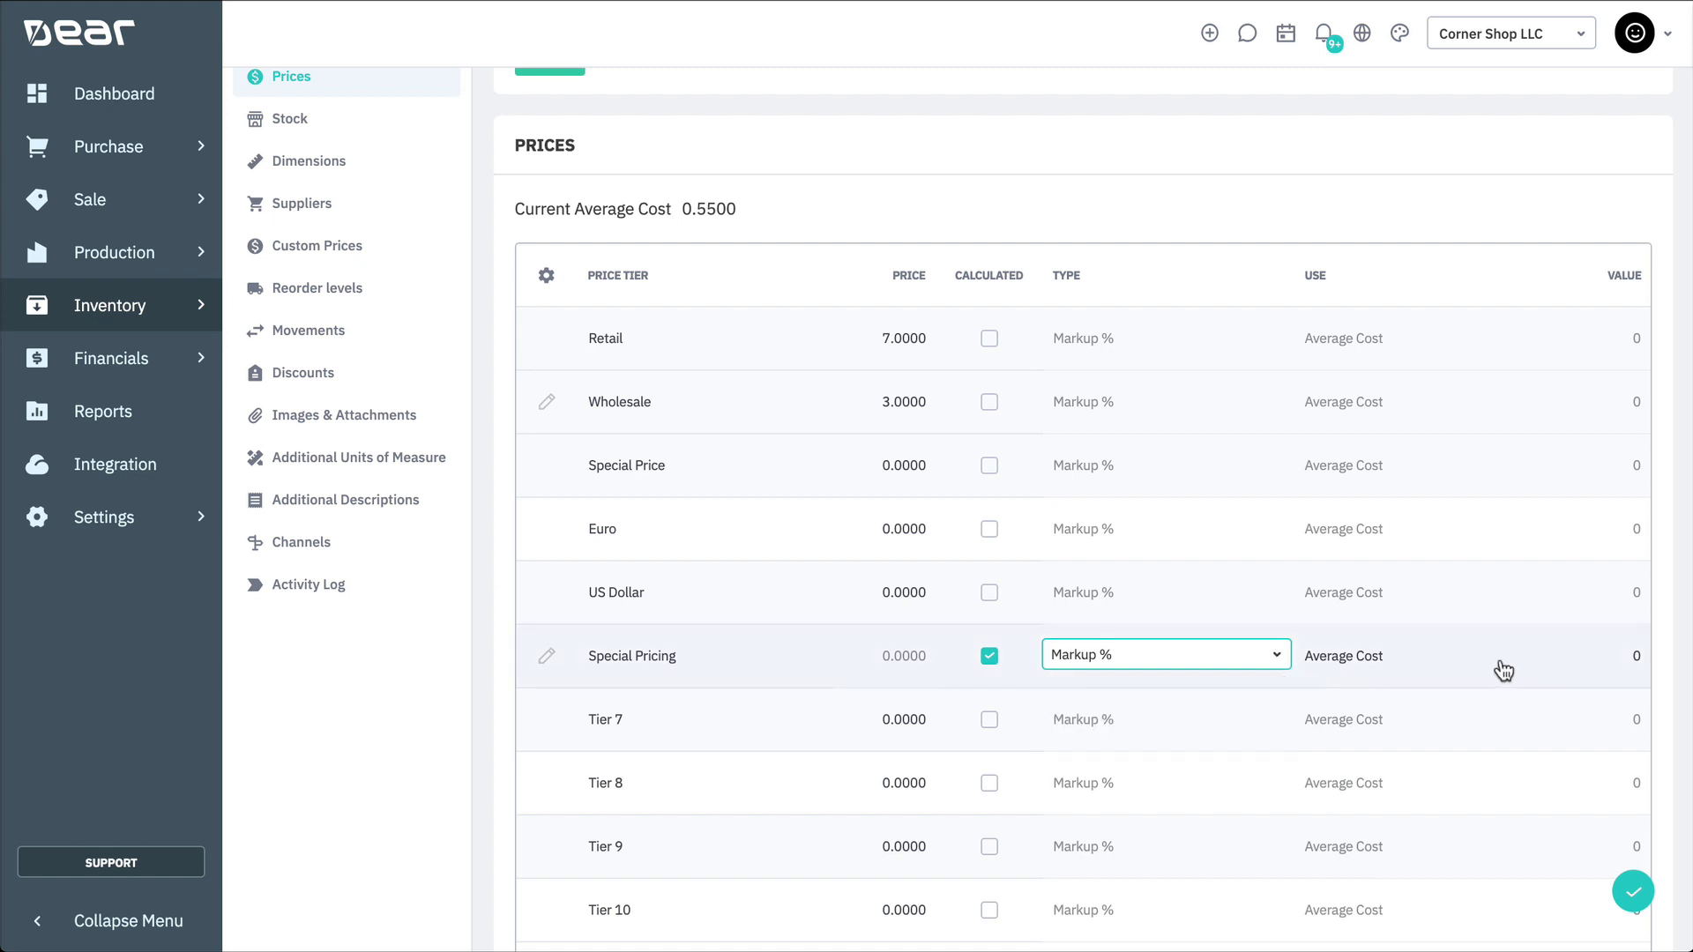
{"action": "left_click", "coordinate": [1631, 669]}
{"action": "type", "text": "30"}
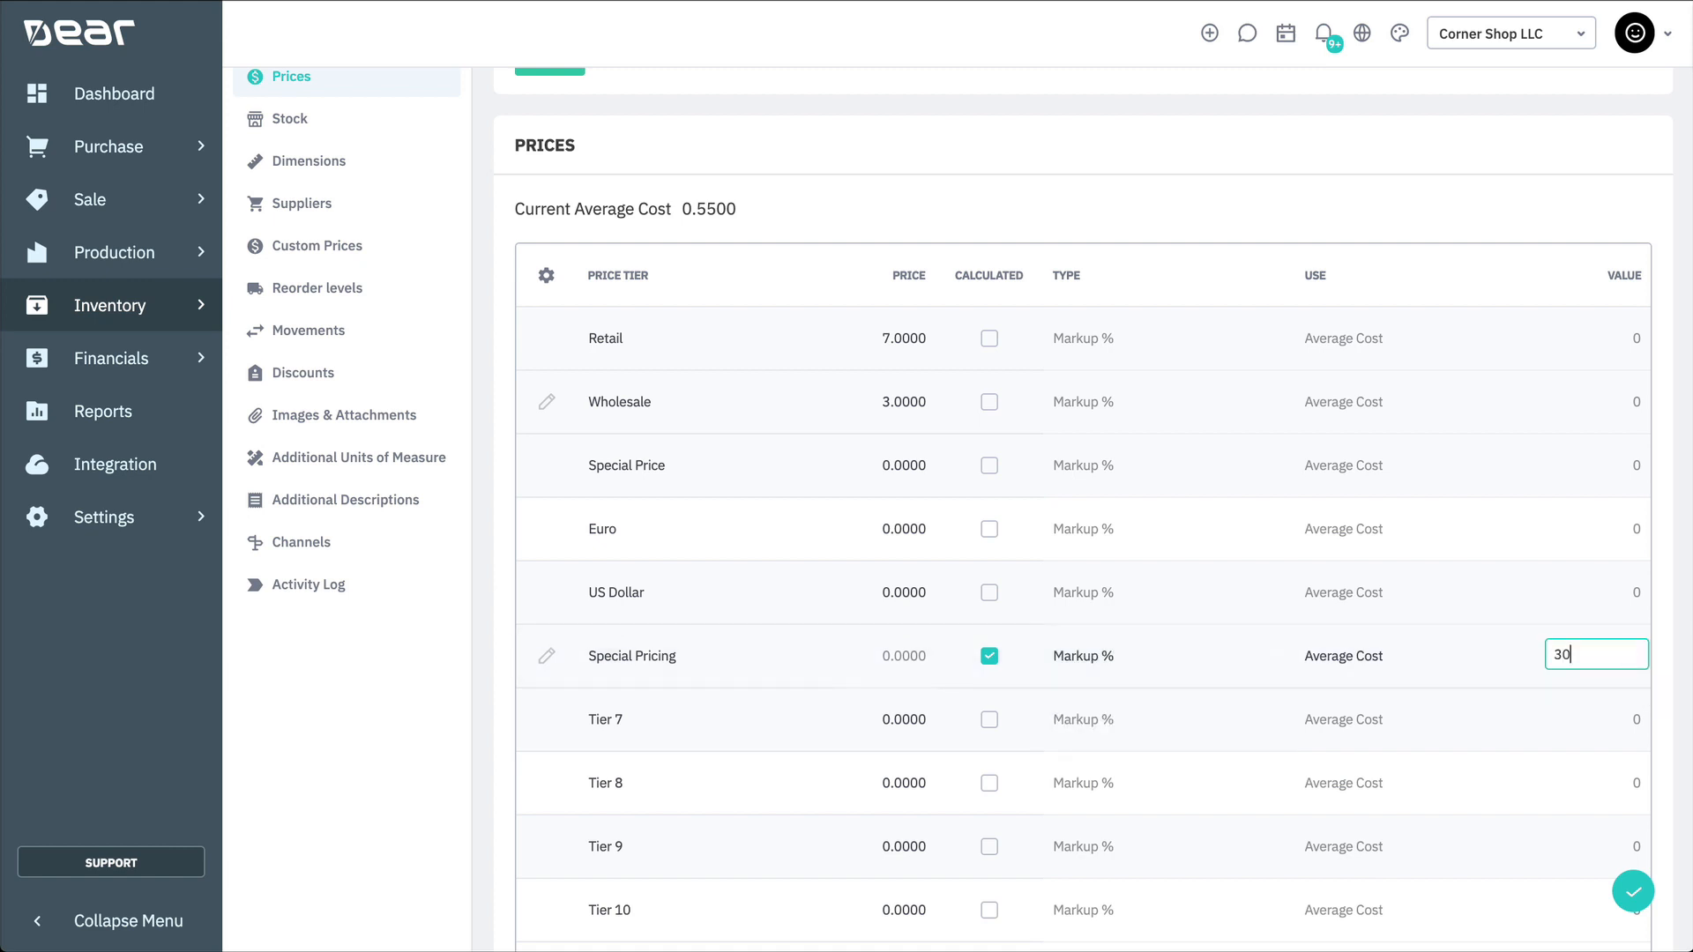
{"action": "left_click", "coordinate": [1563, 203]}
- Change the Special Pricing calculation to Append on Average Cost with a value of 10 and save the product
{"action": "left_click", "coordinate": [1119, 657]}
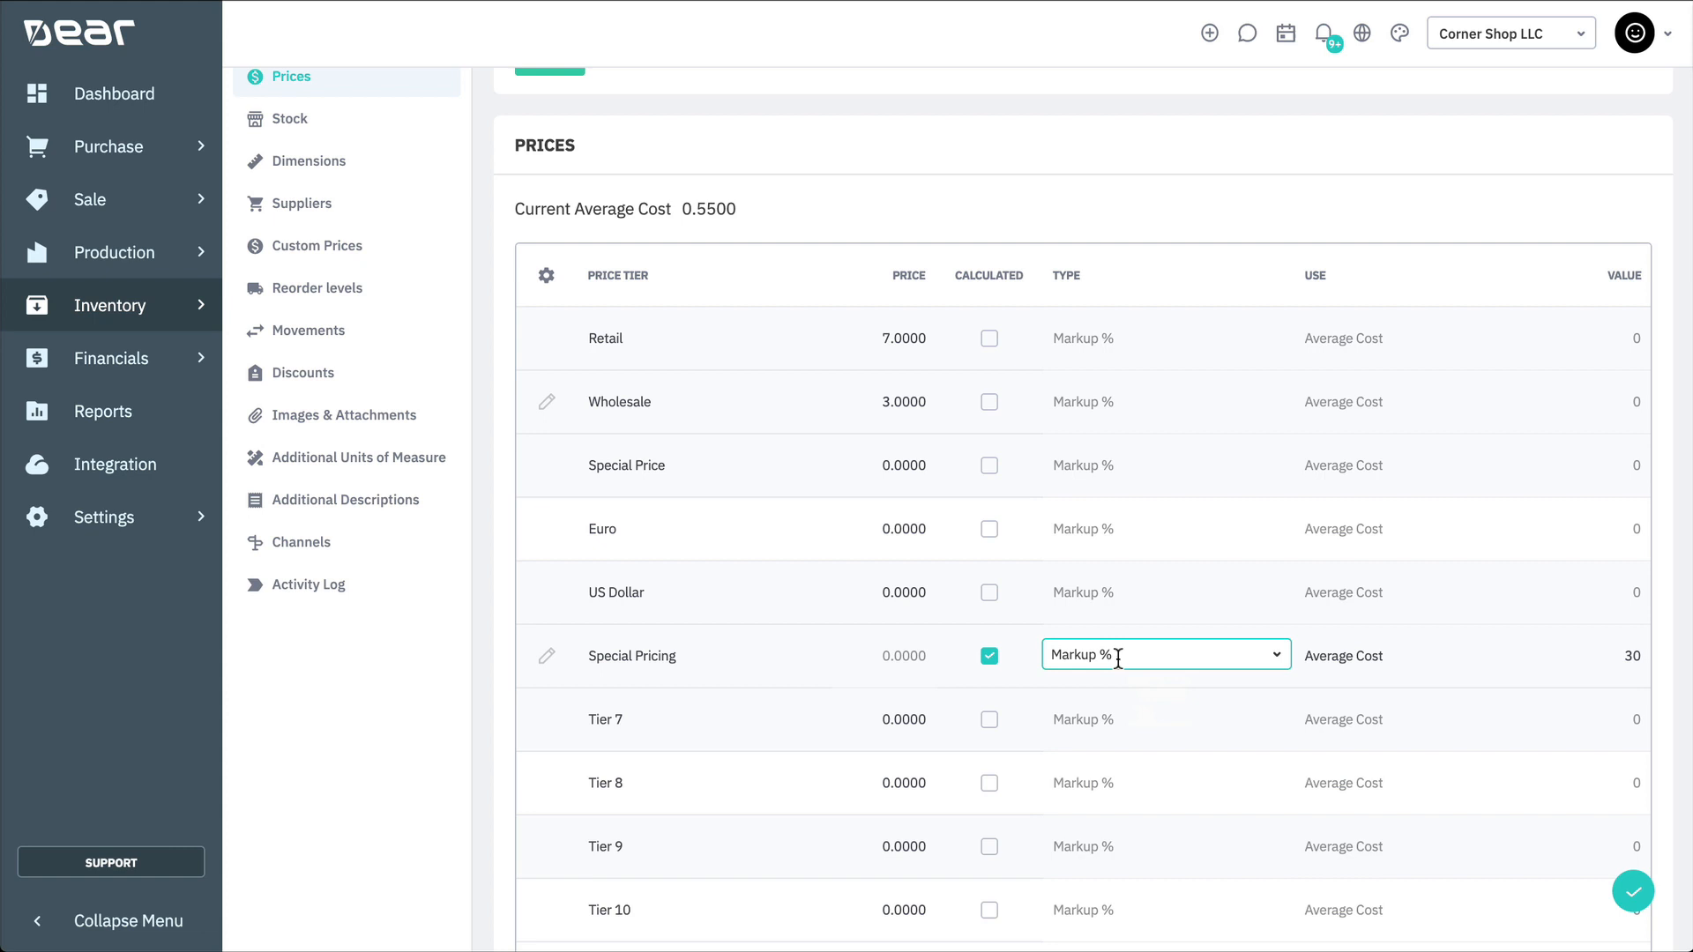
{"action": "left_click", "coordinate": [1280, 663]}
{"action": "left_click", "coordinate": [1191, 734]}
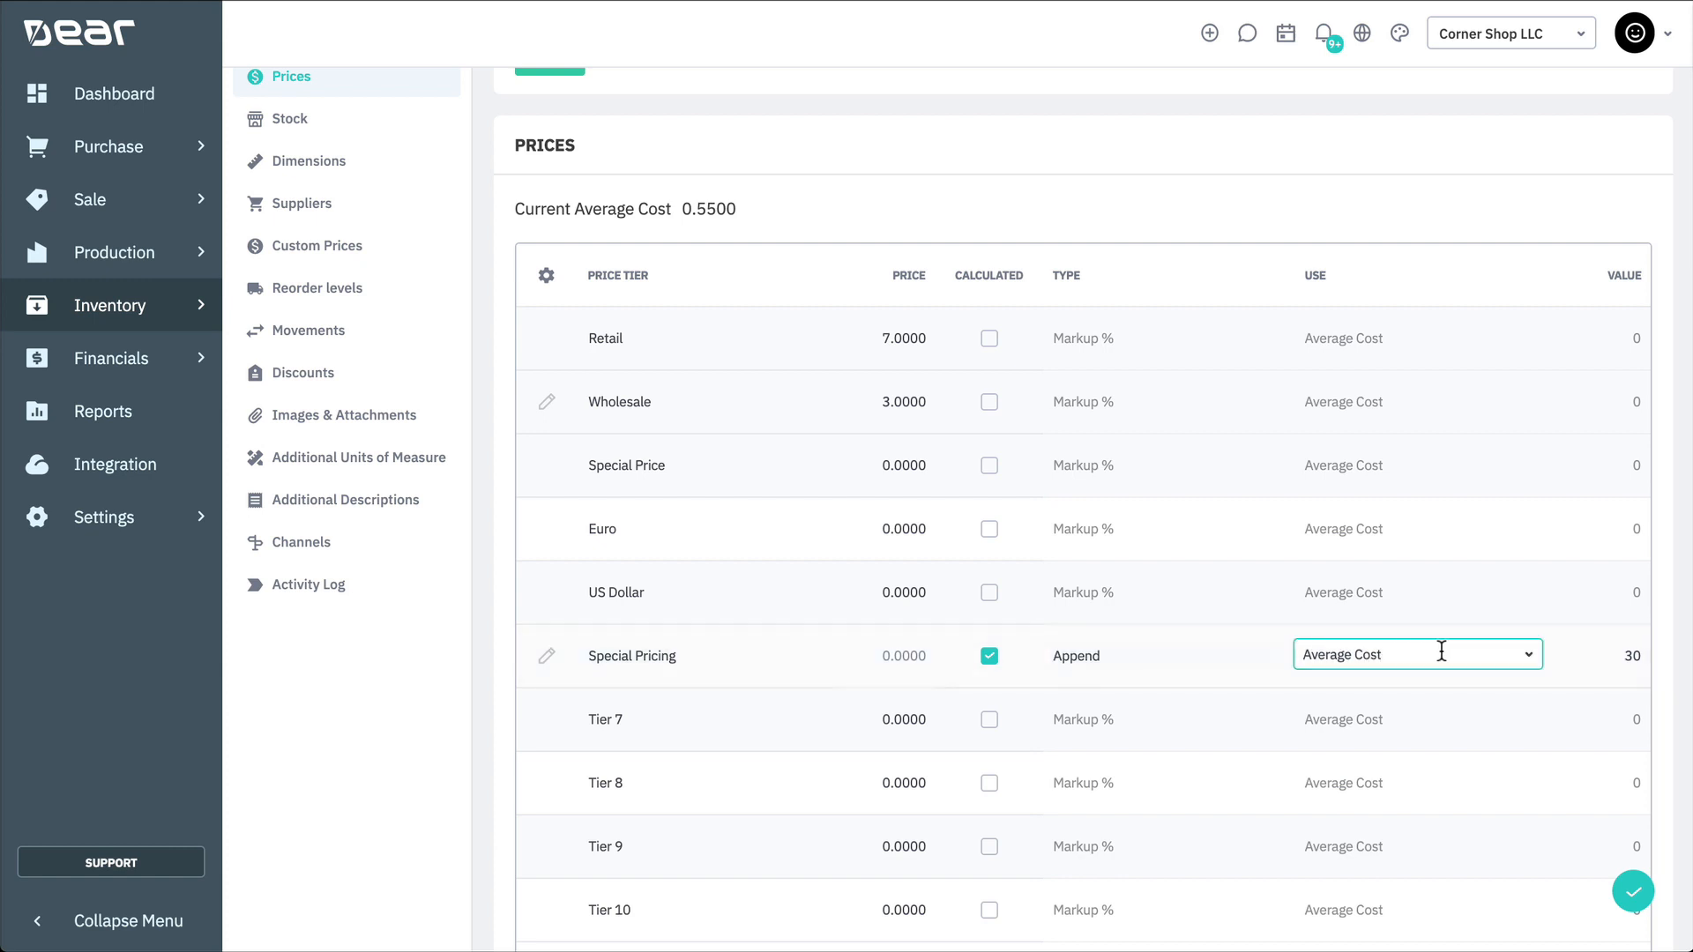
{"action": "left_click", "coordinate": [1530, 660]}
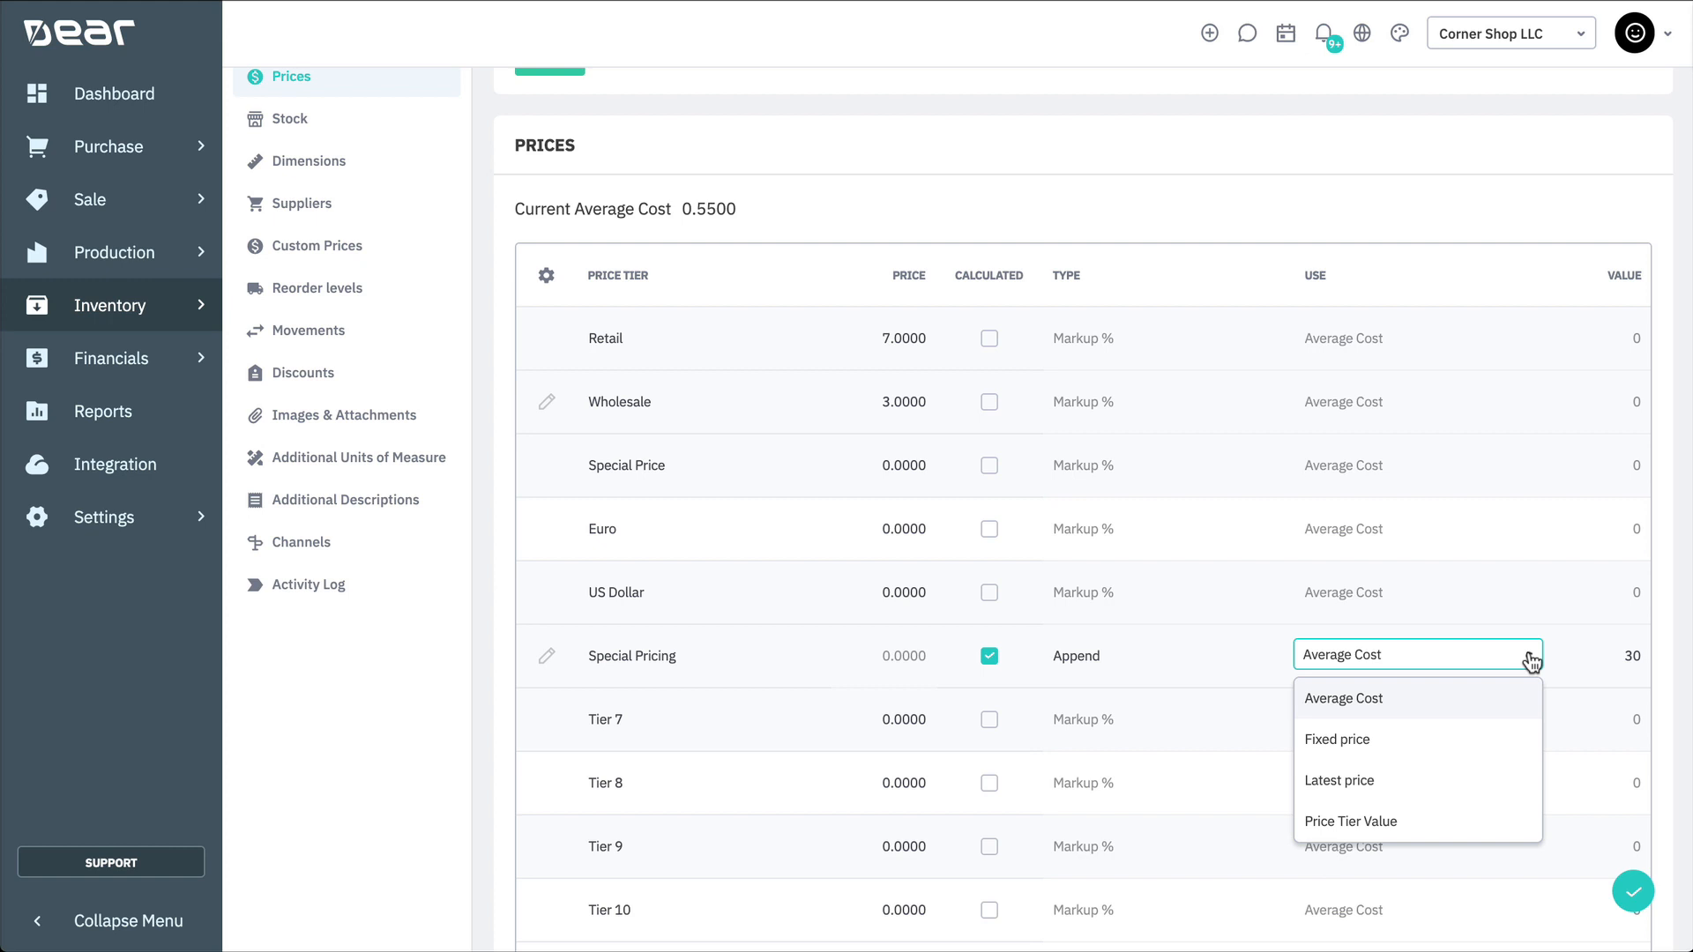
{"action": "left_click", "coordinate": [1501, 703]}
{"action": "left_click", "coordinate": [1616, 654]}
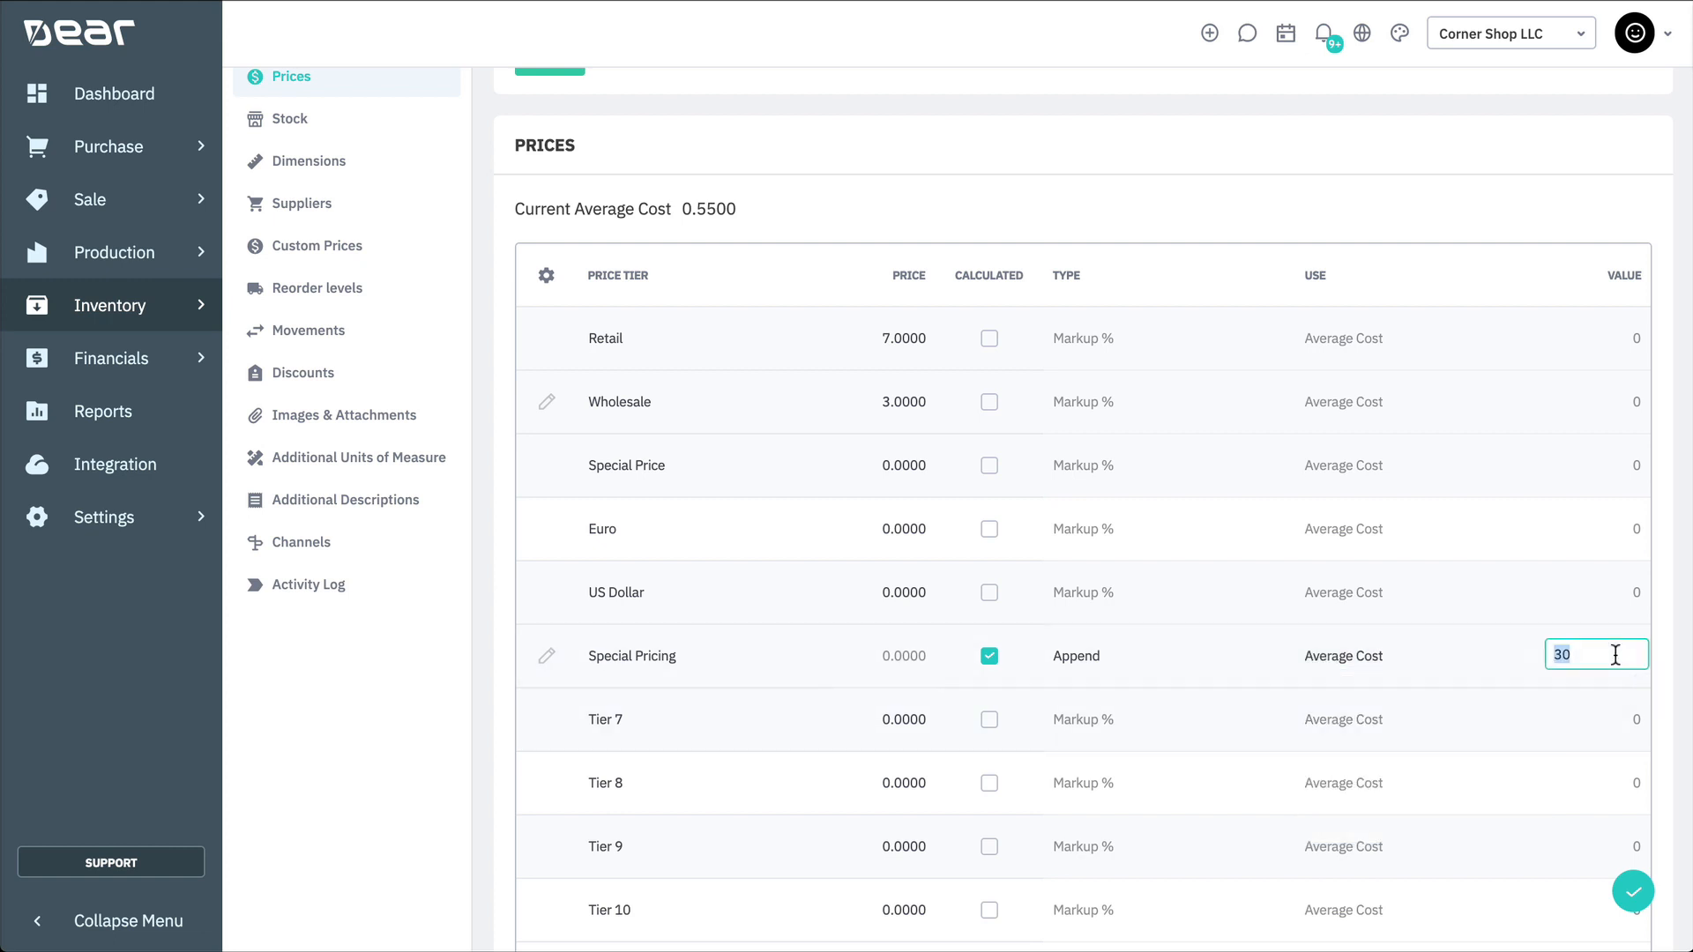
{"action": "type", "text": "10"}
{"action": "key", "text": "Return"}
{"action": "left_click", "coordinate": [1634, 890]}
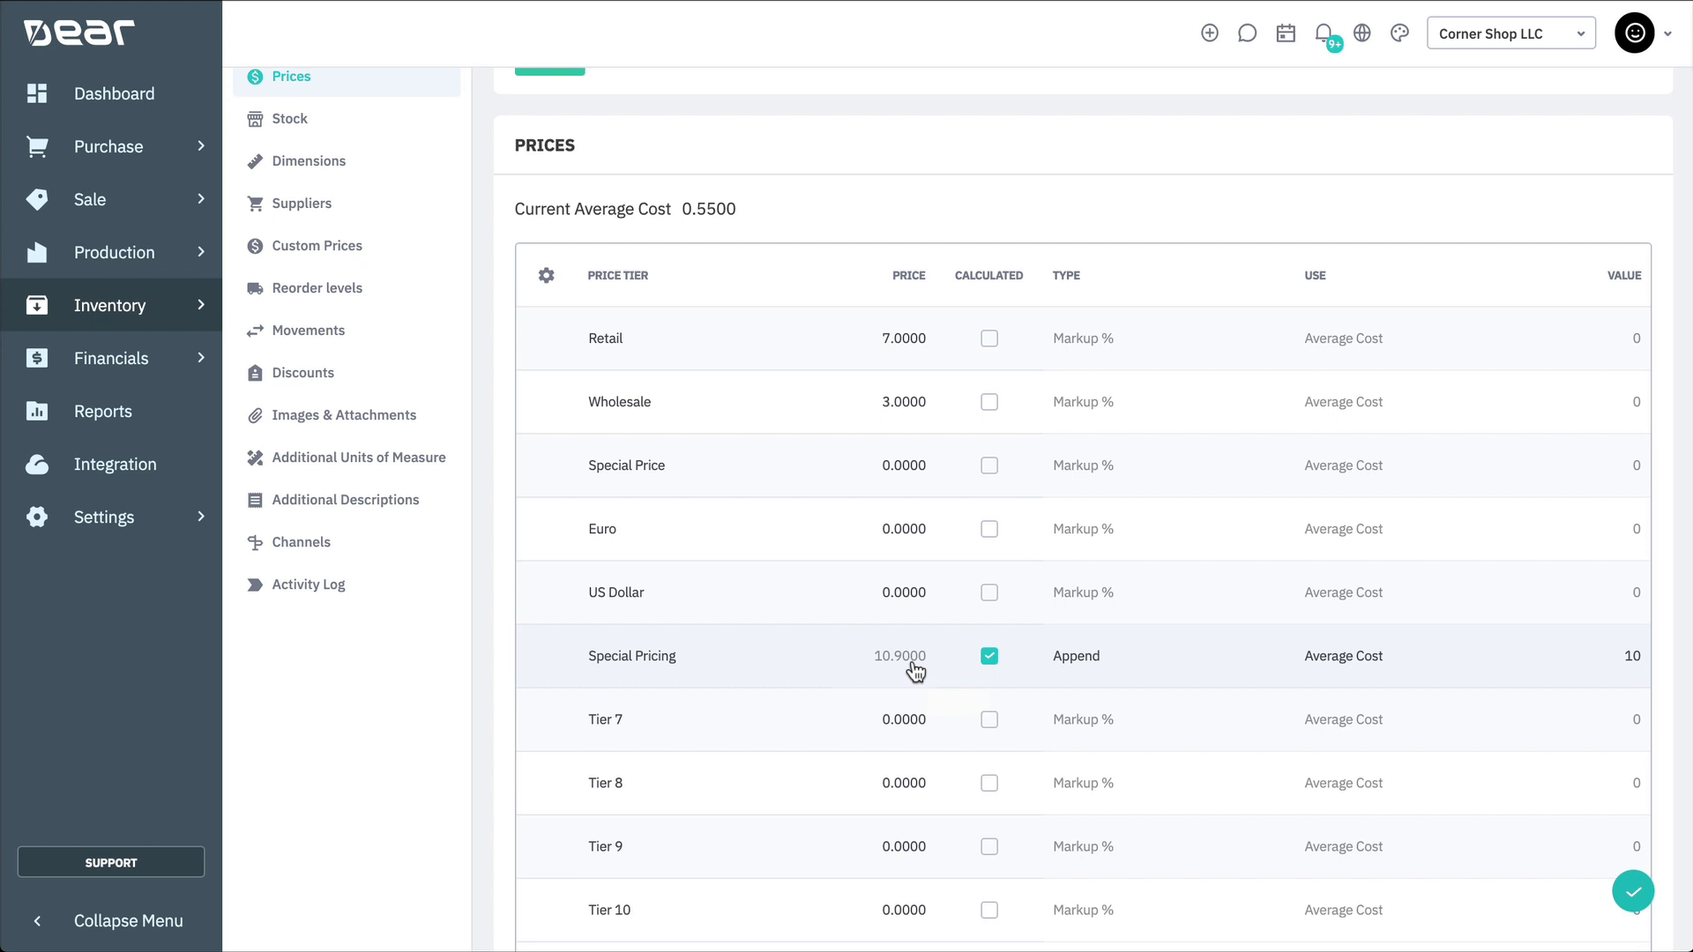
- Open the Rounding Table in the general settings
{"action": "left_click", "coordinate": [155, 533]}
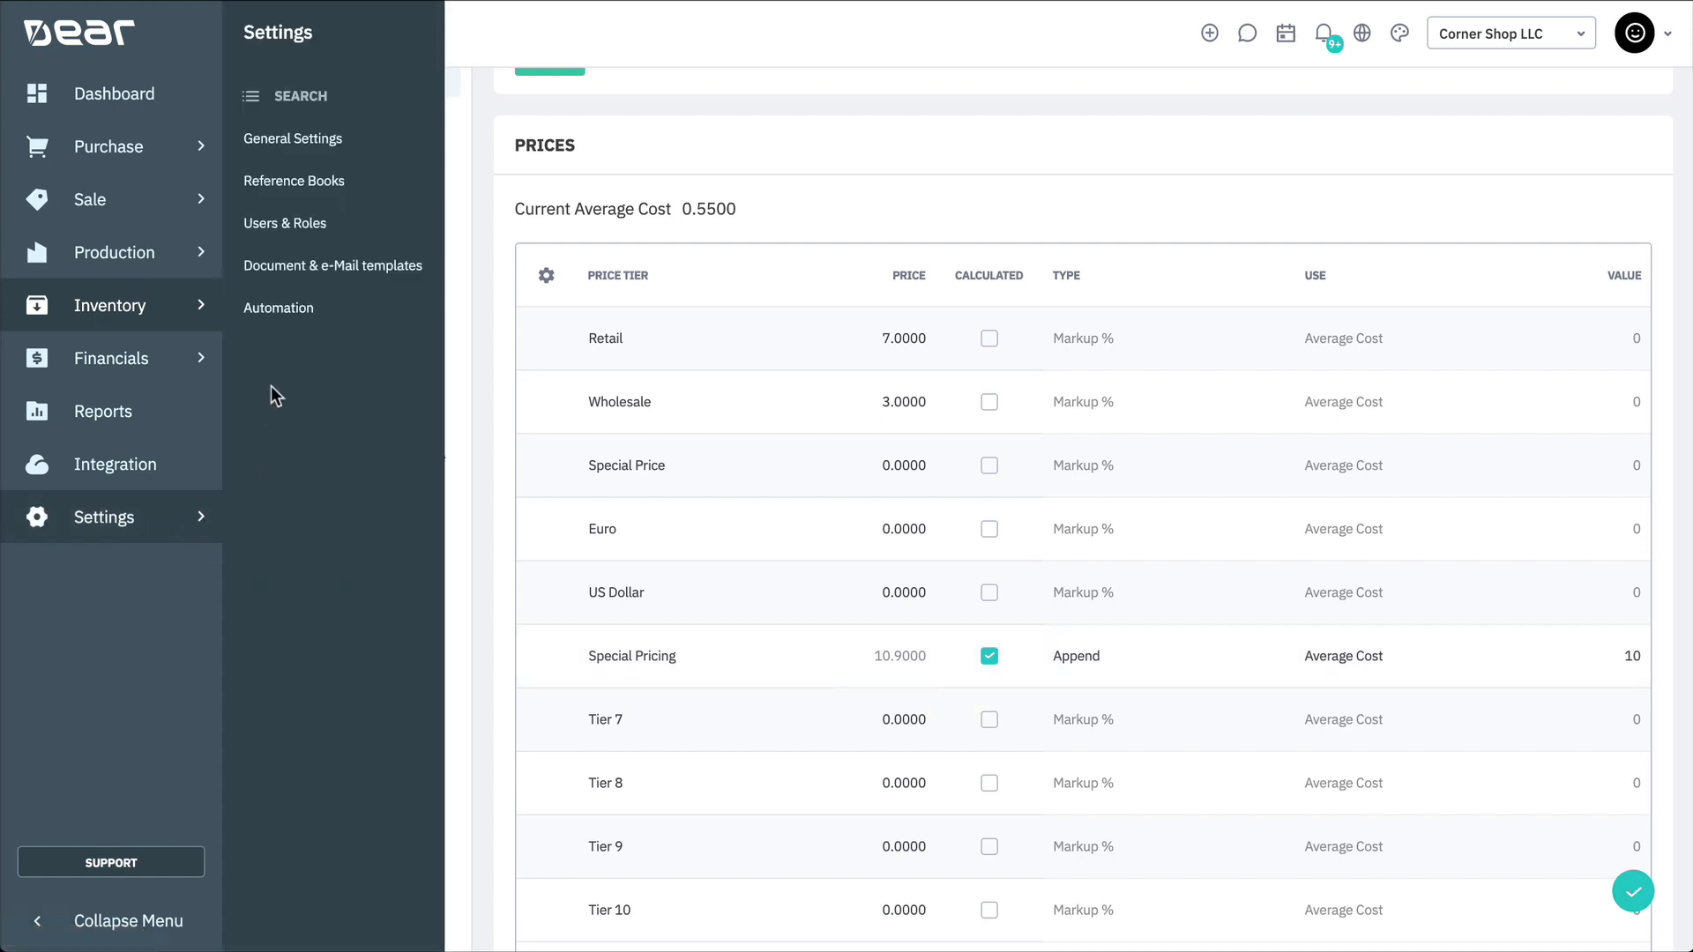
{"action": "left_click", "coordinate": [355, 141]}
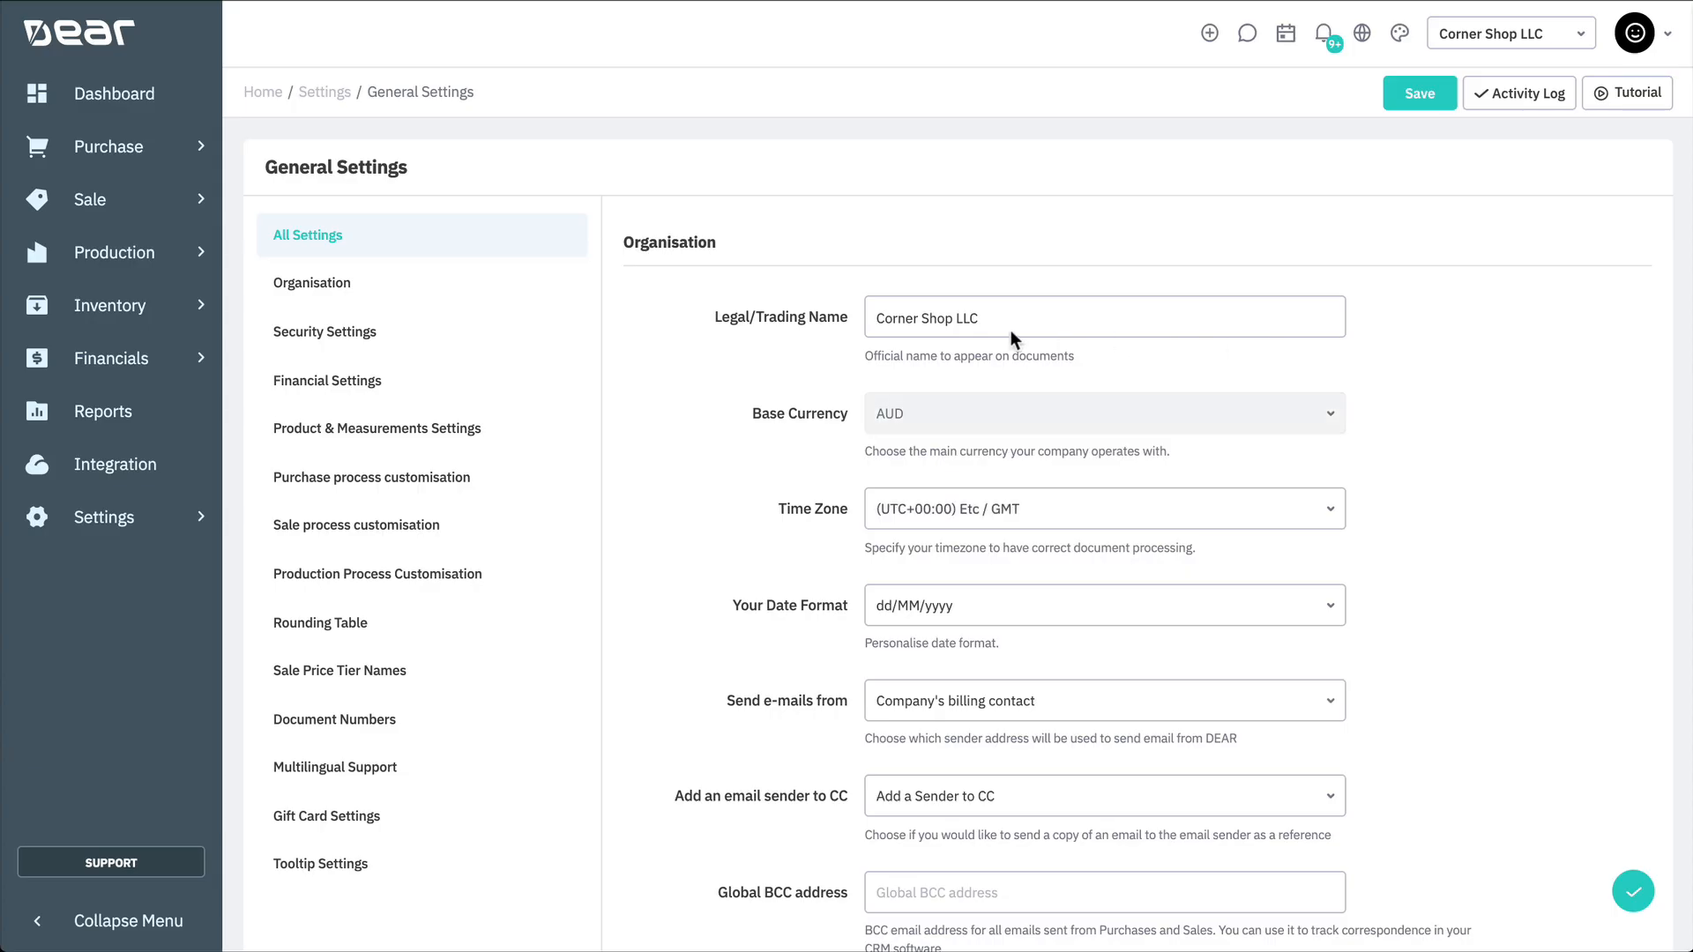
{"action": "left_click", "coordinate": [457, 633]}
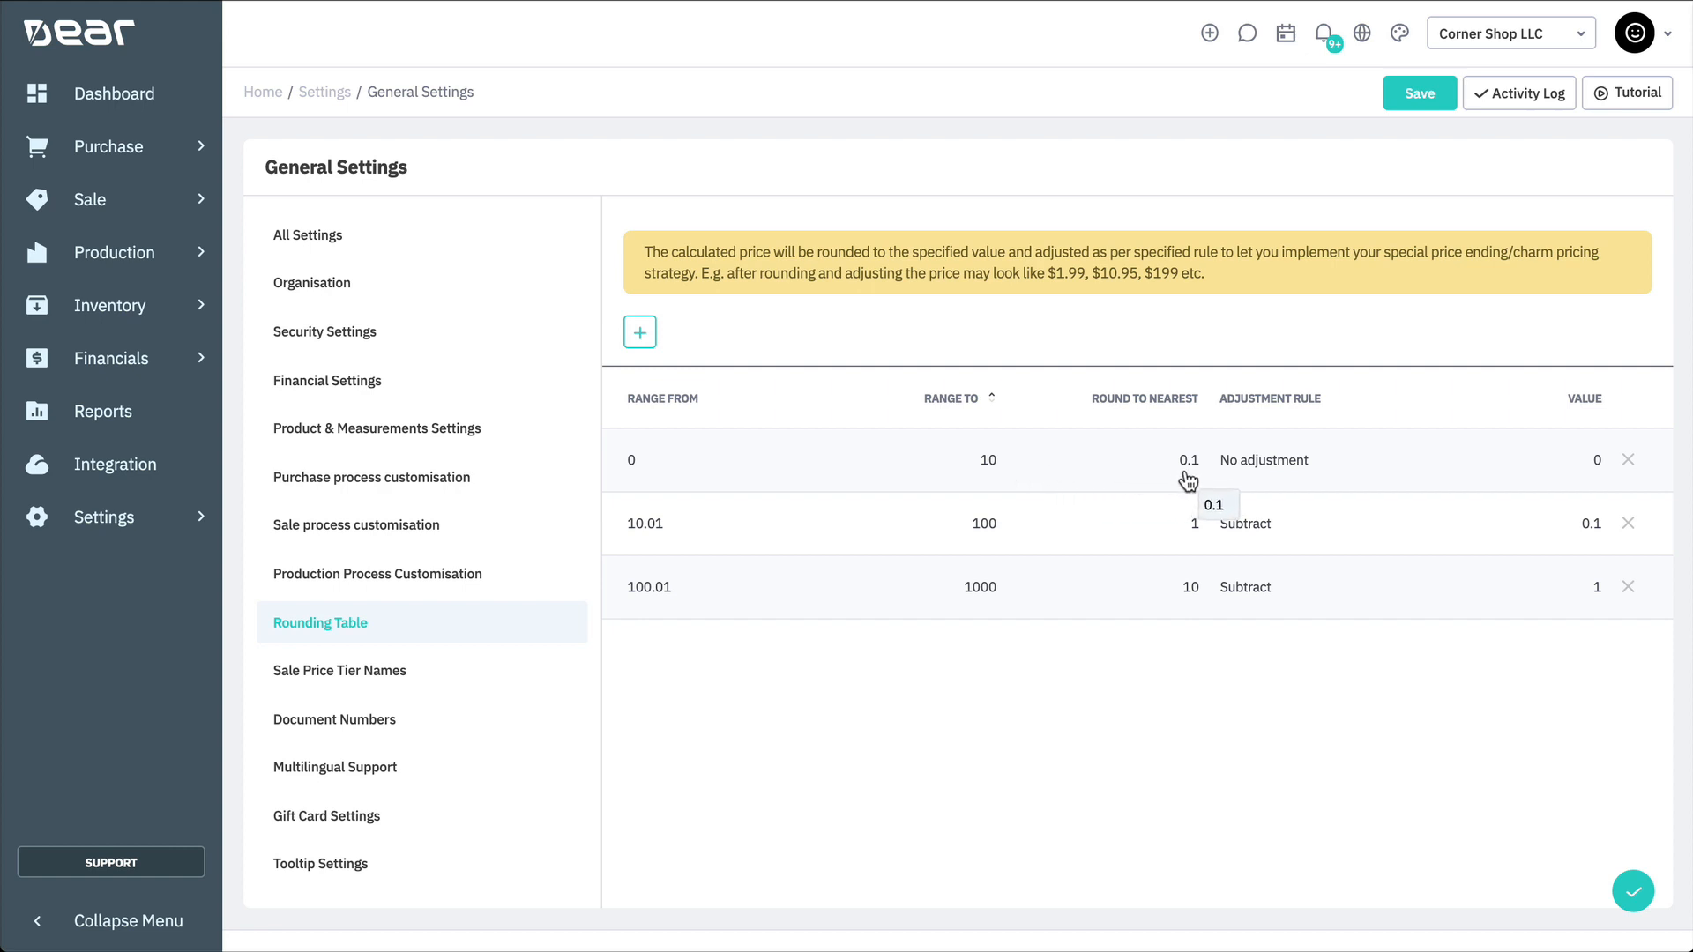
- Set the adjustment rule of the 0 to 10 price range to Add with a value of 1
{"action": "left_click", "coordinate": [1296, 467]}
{"action": "left_click", "coordinate": [1413, 470]}
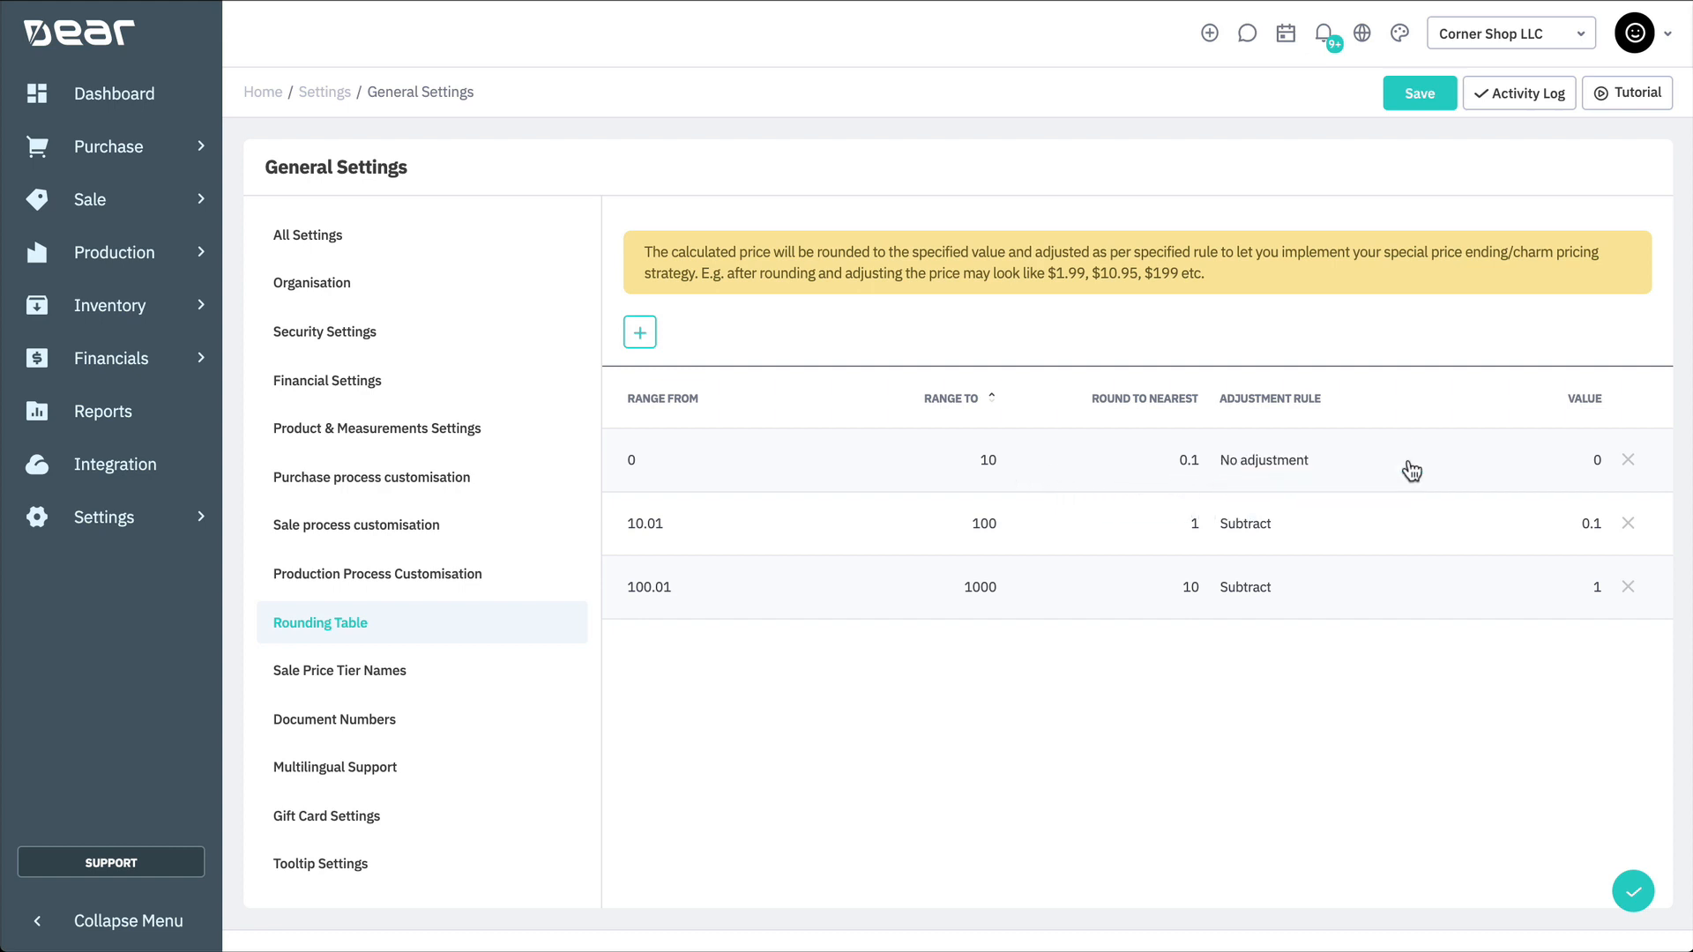
{"action": "left_click", "coordinate": [1382, 469]}
{"action": "left_click", "coordinate": [1392, 467]}
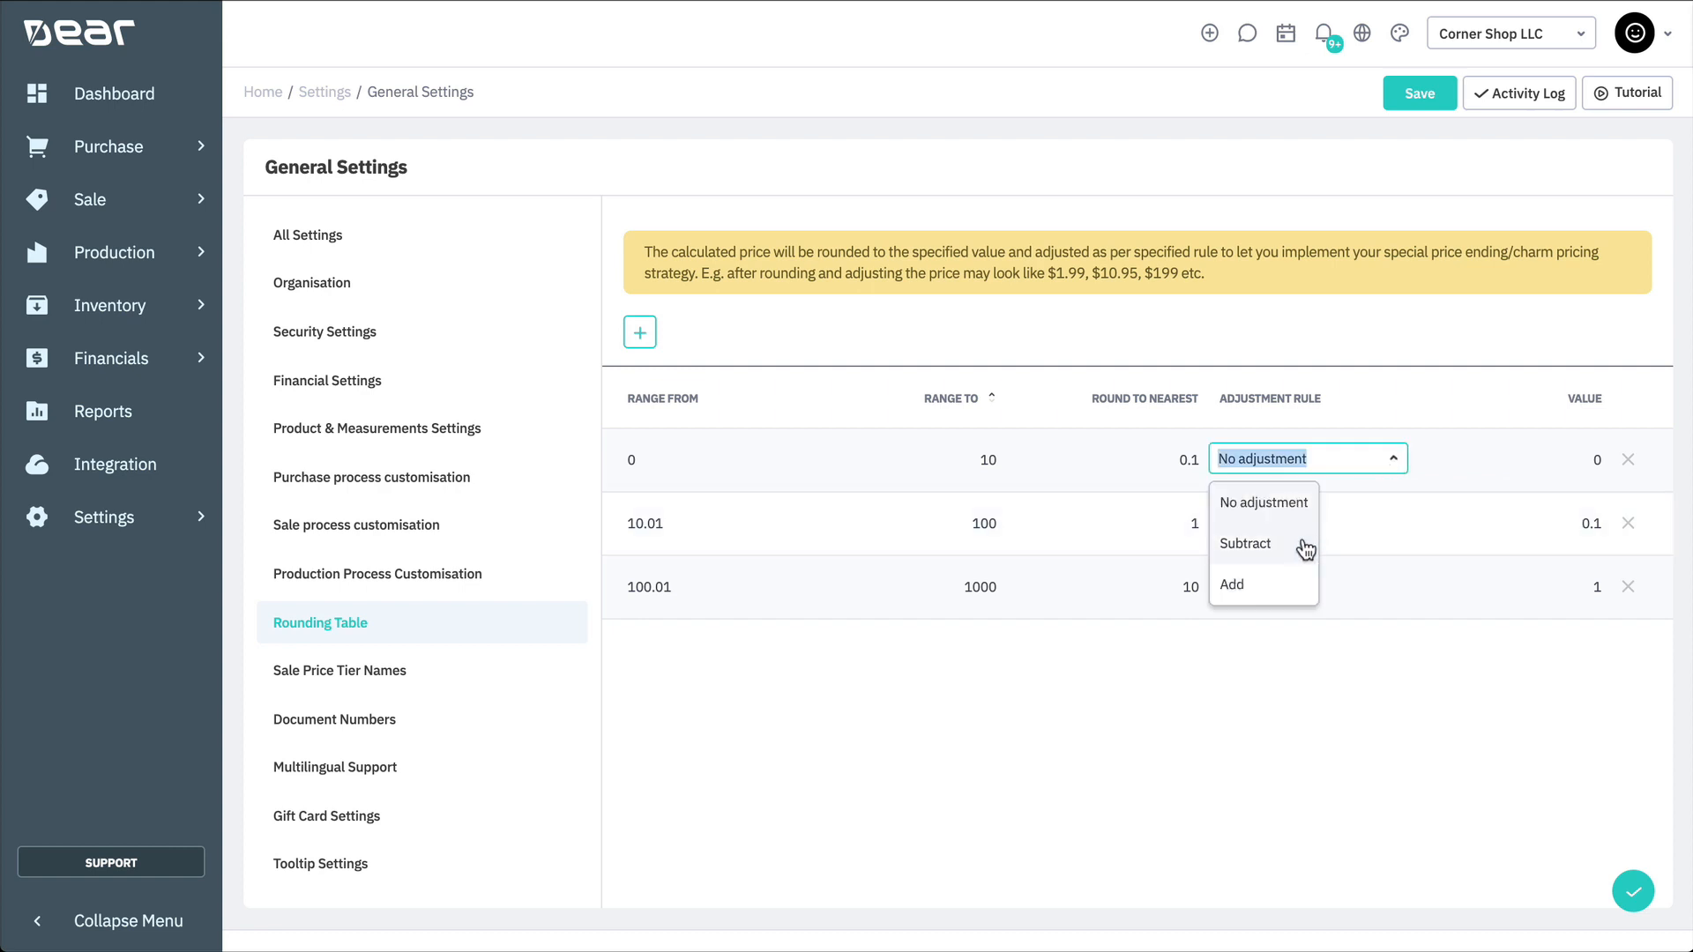
{"action": "left_click", "coordinate": [1282, 582]}
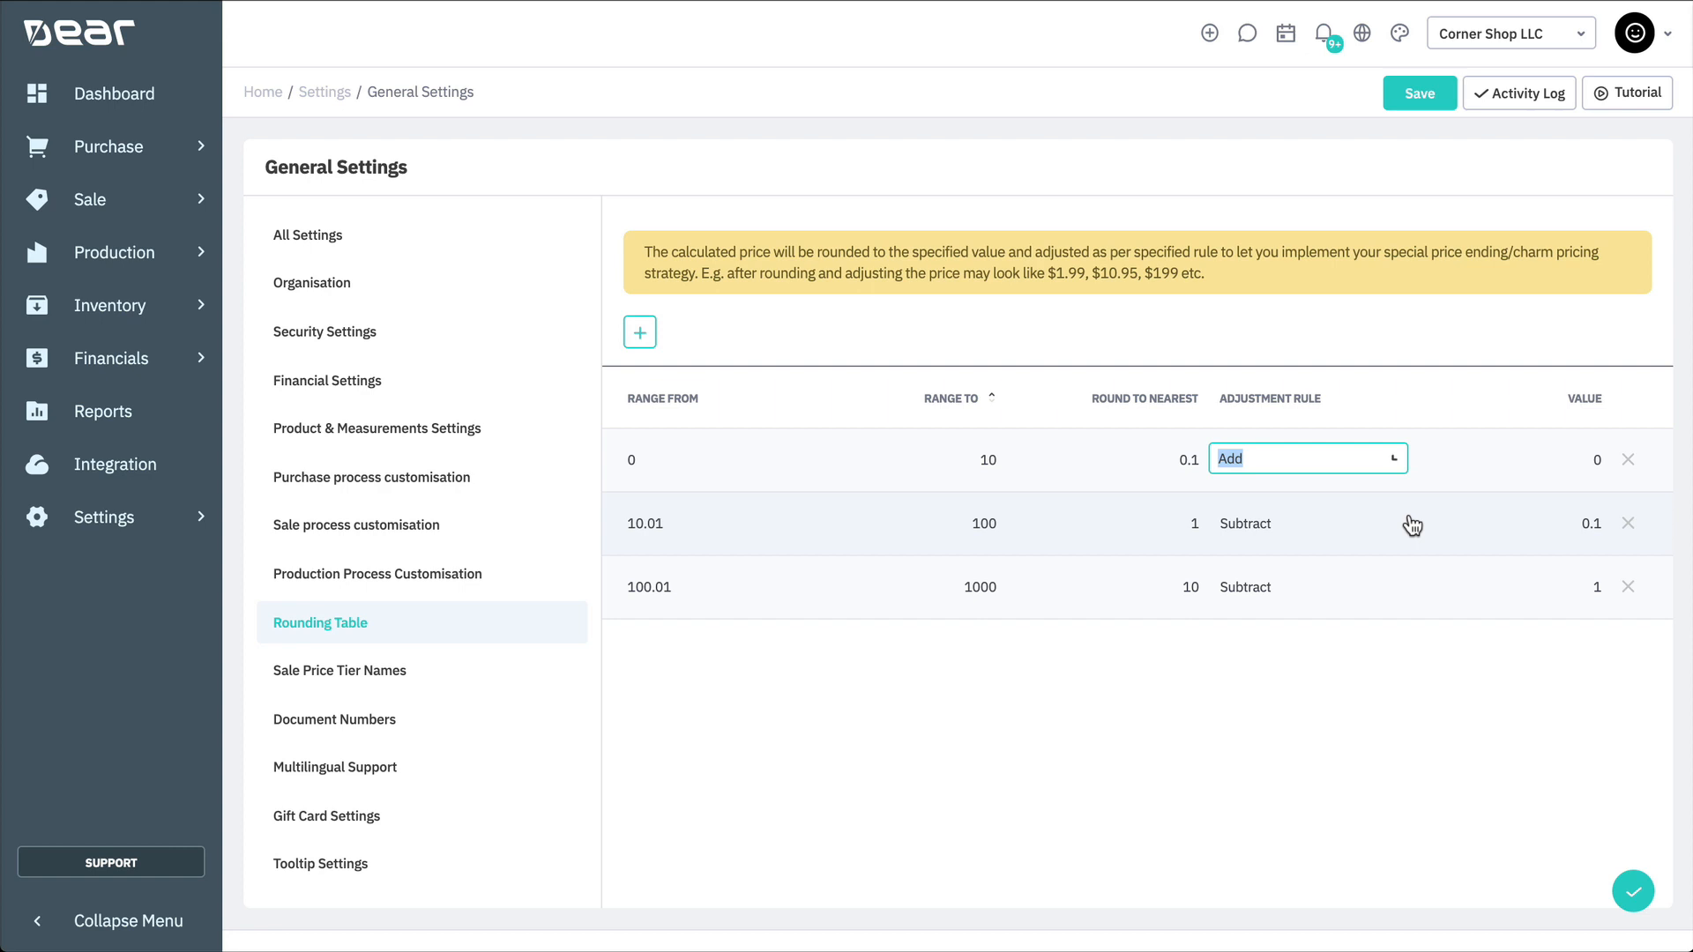
{"action": "left_click", "coordinate": [1595, 460]}
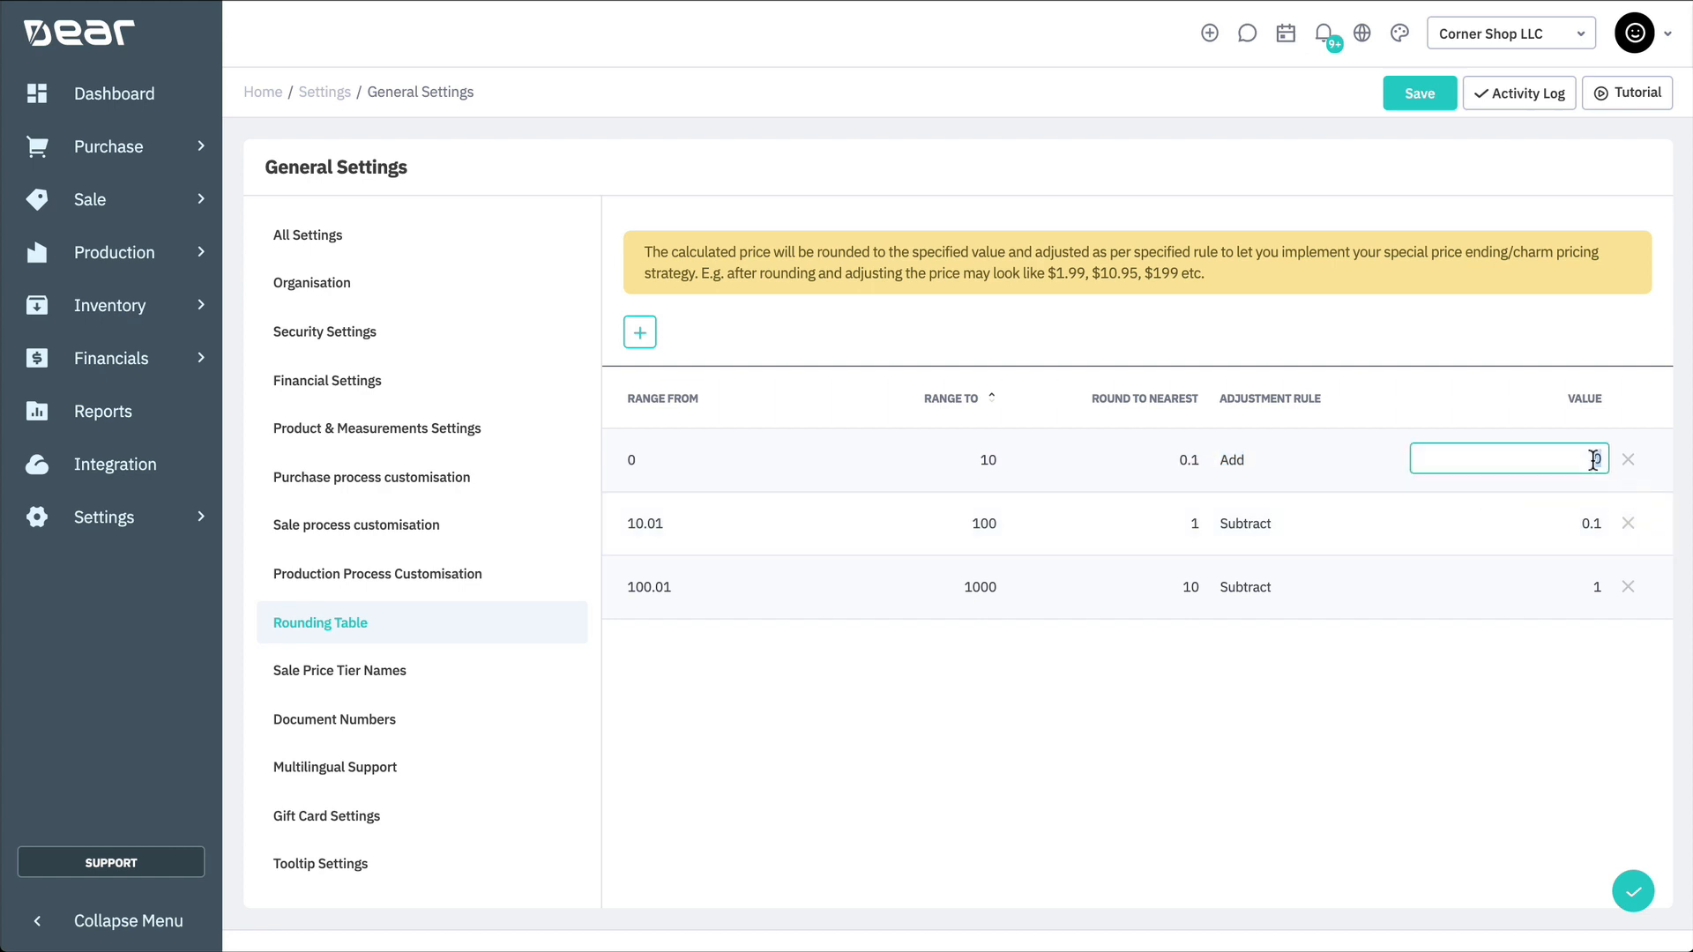
{"action": "type", "text": "1"}
{"action": "left_click", "coordinate": [1532, 346]}
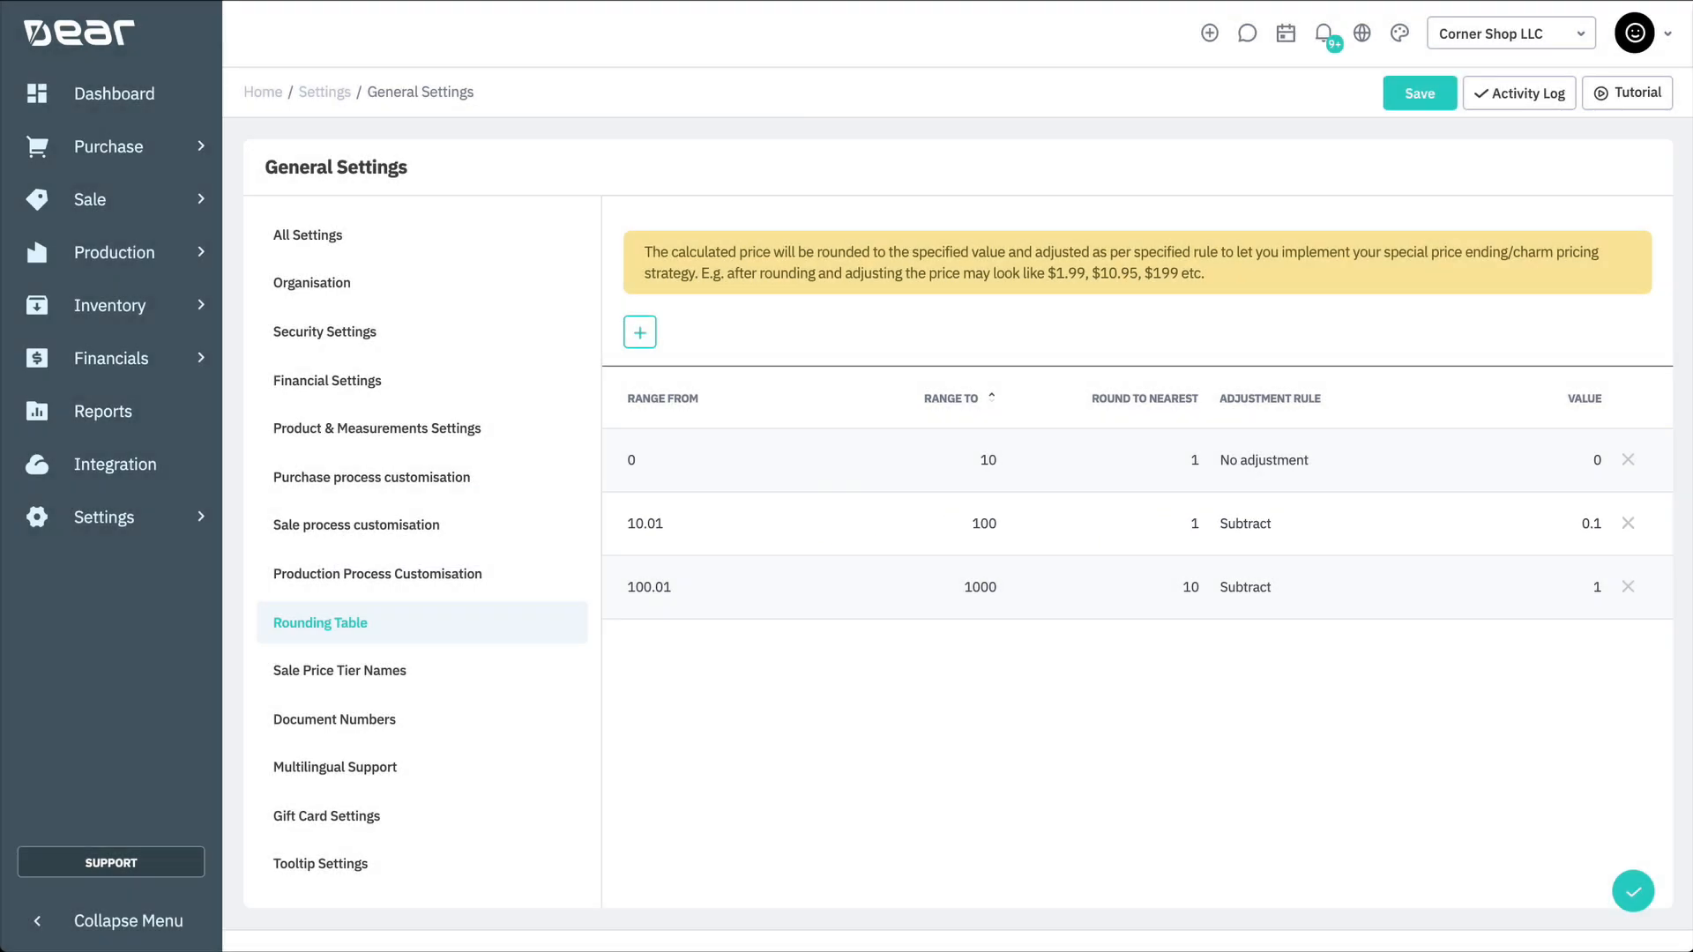
- Save the Rounding Table settings
{"action": "left_click", "coordinate": [1633, 891]}
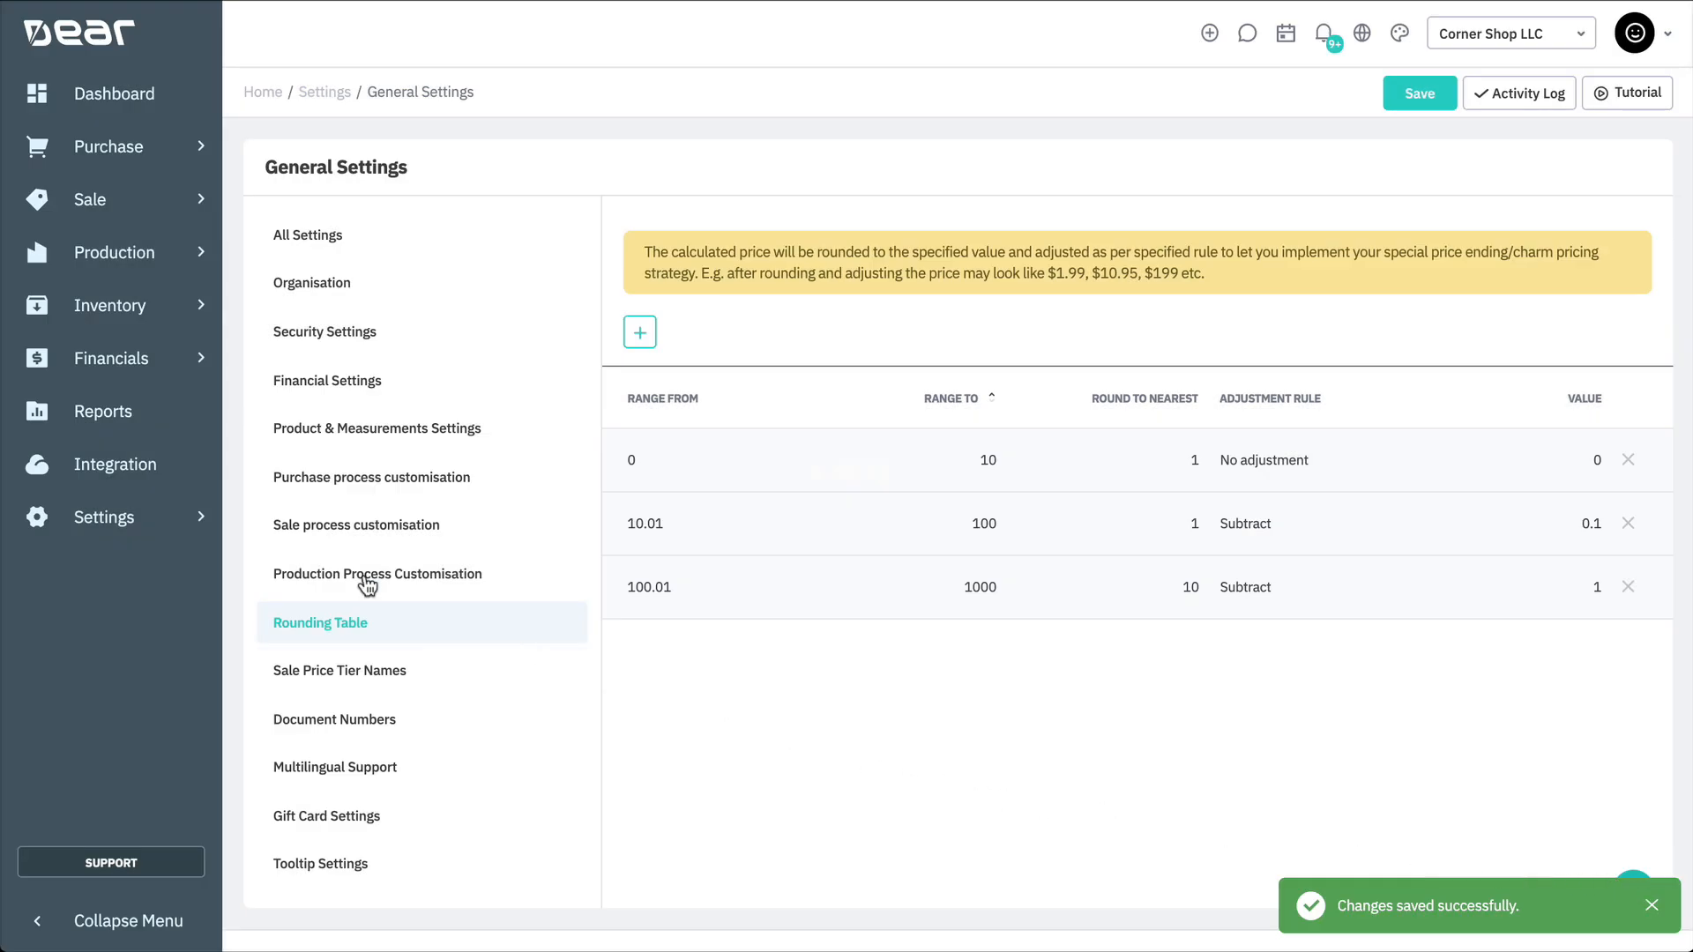
- Leave the rounding settings, search the product list for golf, and open the product with SKU GB1
{"action": "left_click", "coordinate": [110, 329]}
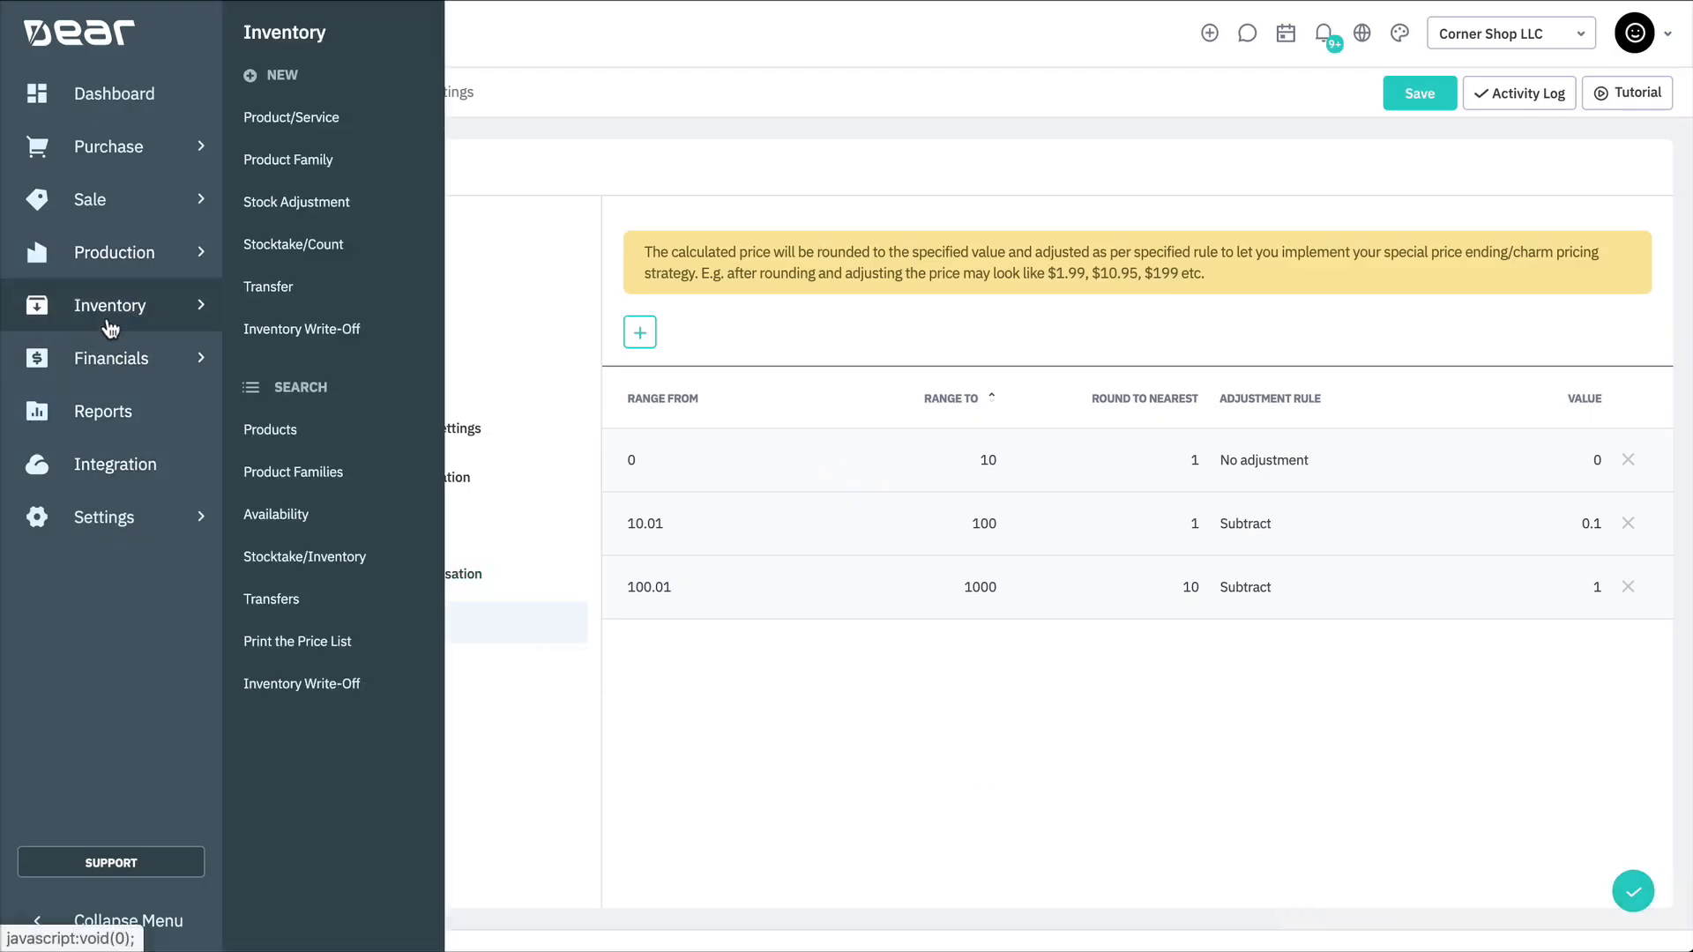
{"action": "left_click", "coordinate": [269, 429]}
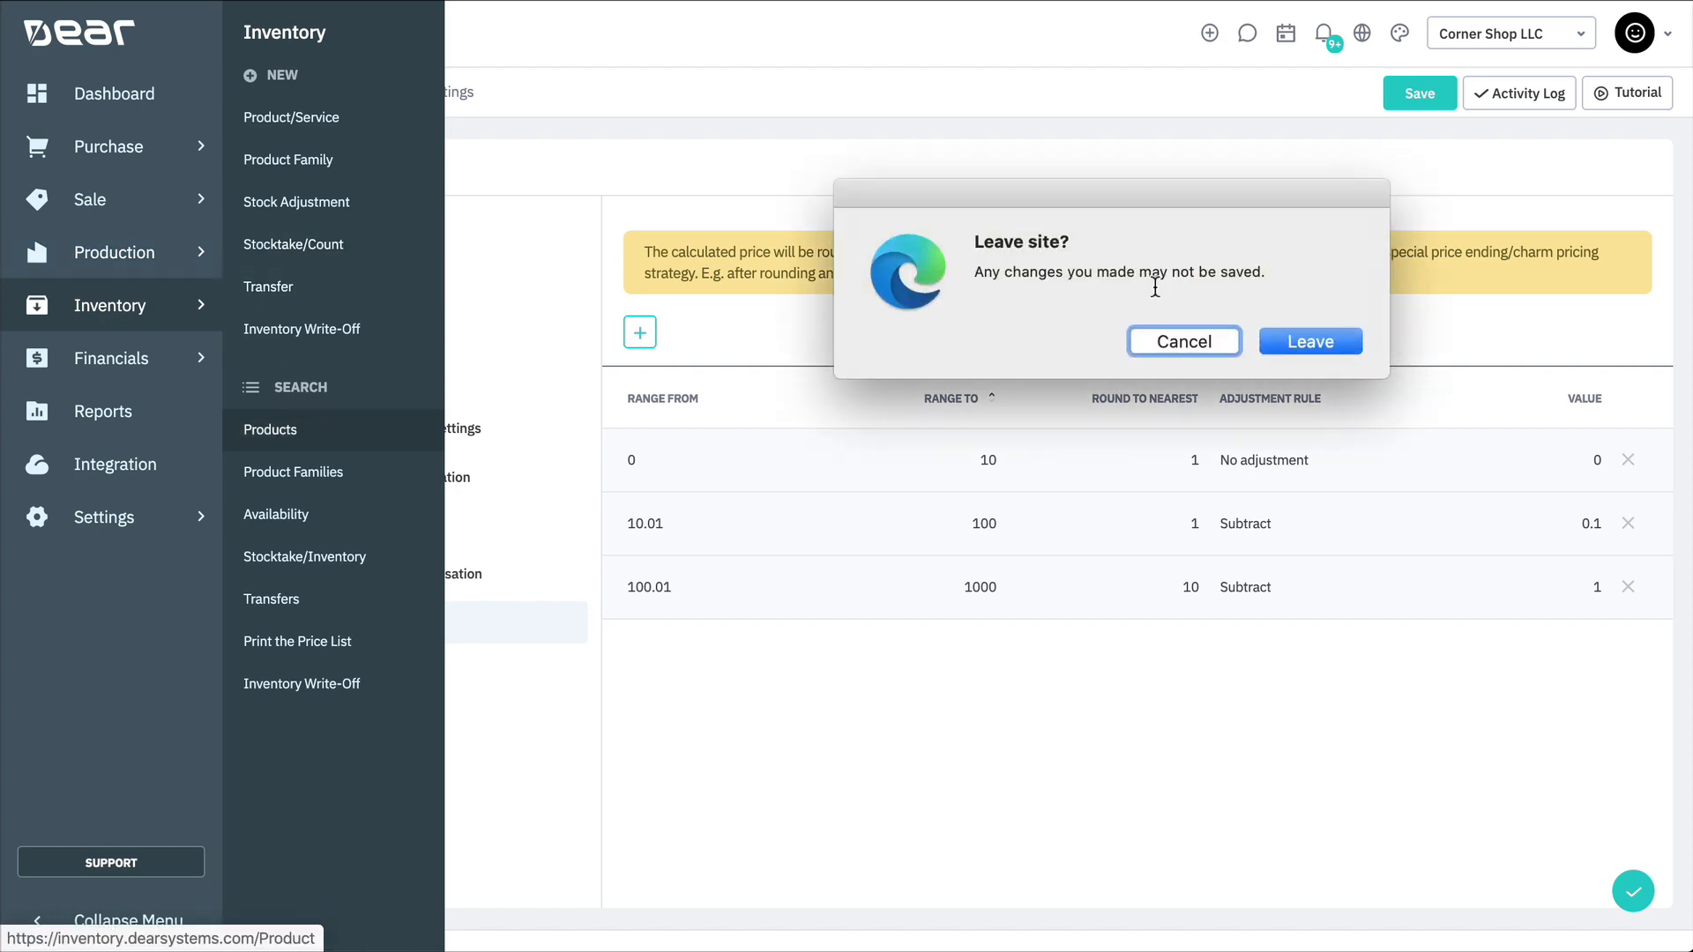
{"action": "left_click", "coordinate": [1320, 342]}
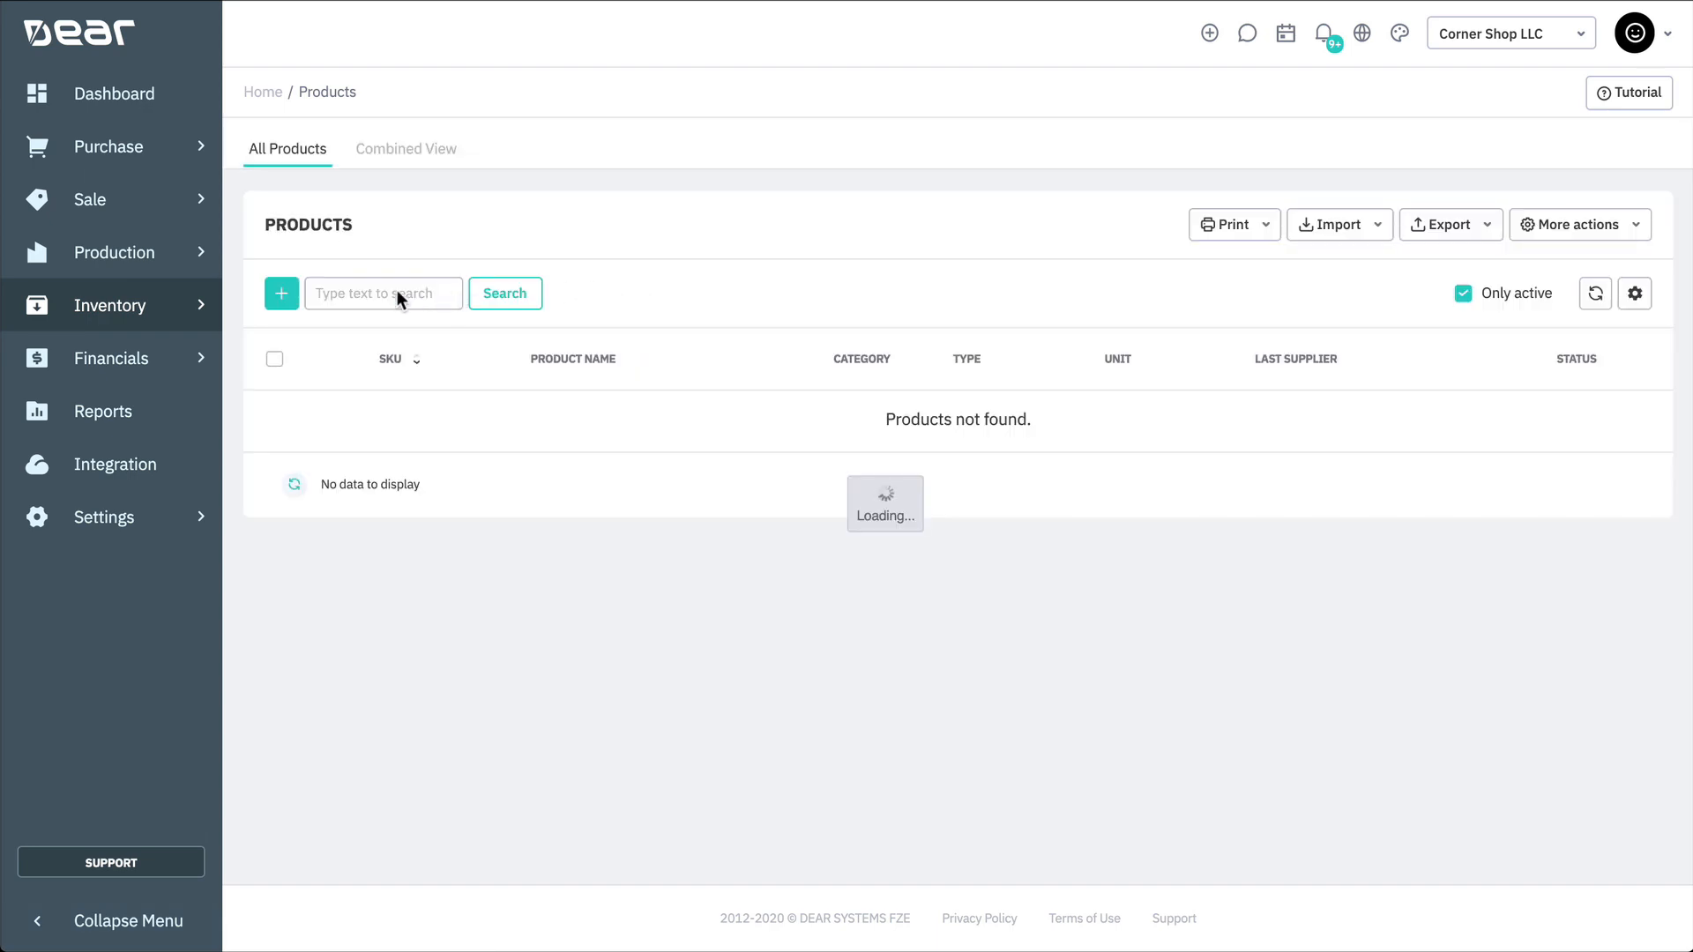
{"action": "left_click", "coordinate": [397, 291]}
{"action": "type", "text": "g"}
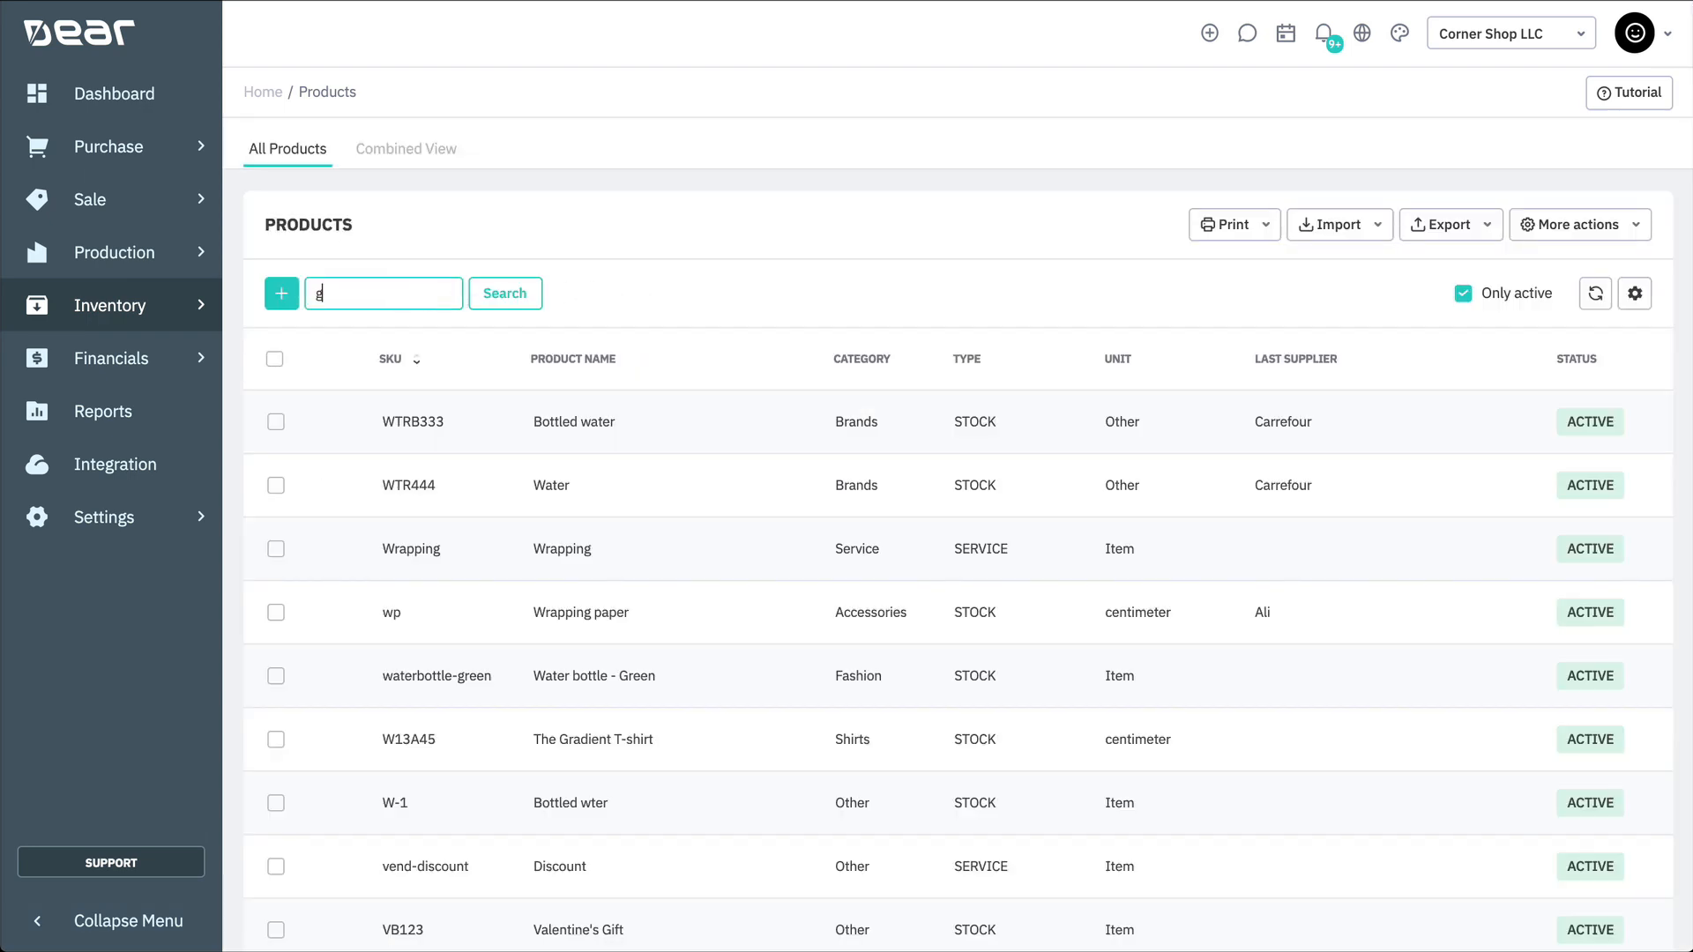
{"action": "type", "text": "olf"}
{"action": "key", "text": "Return"}
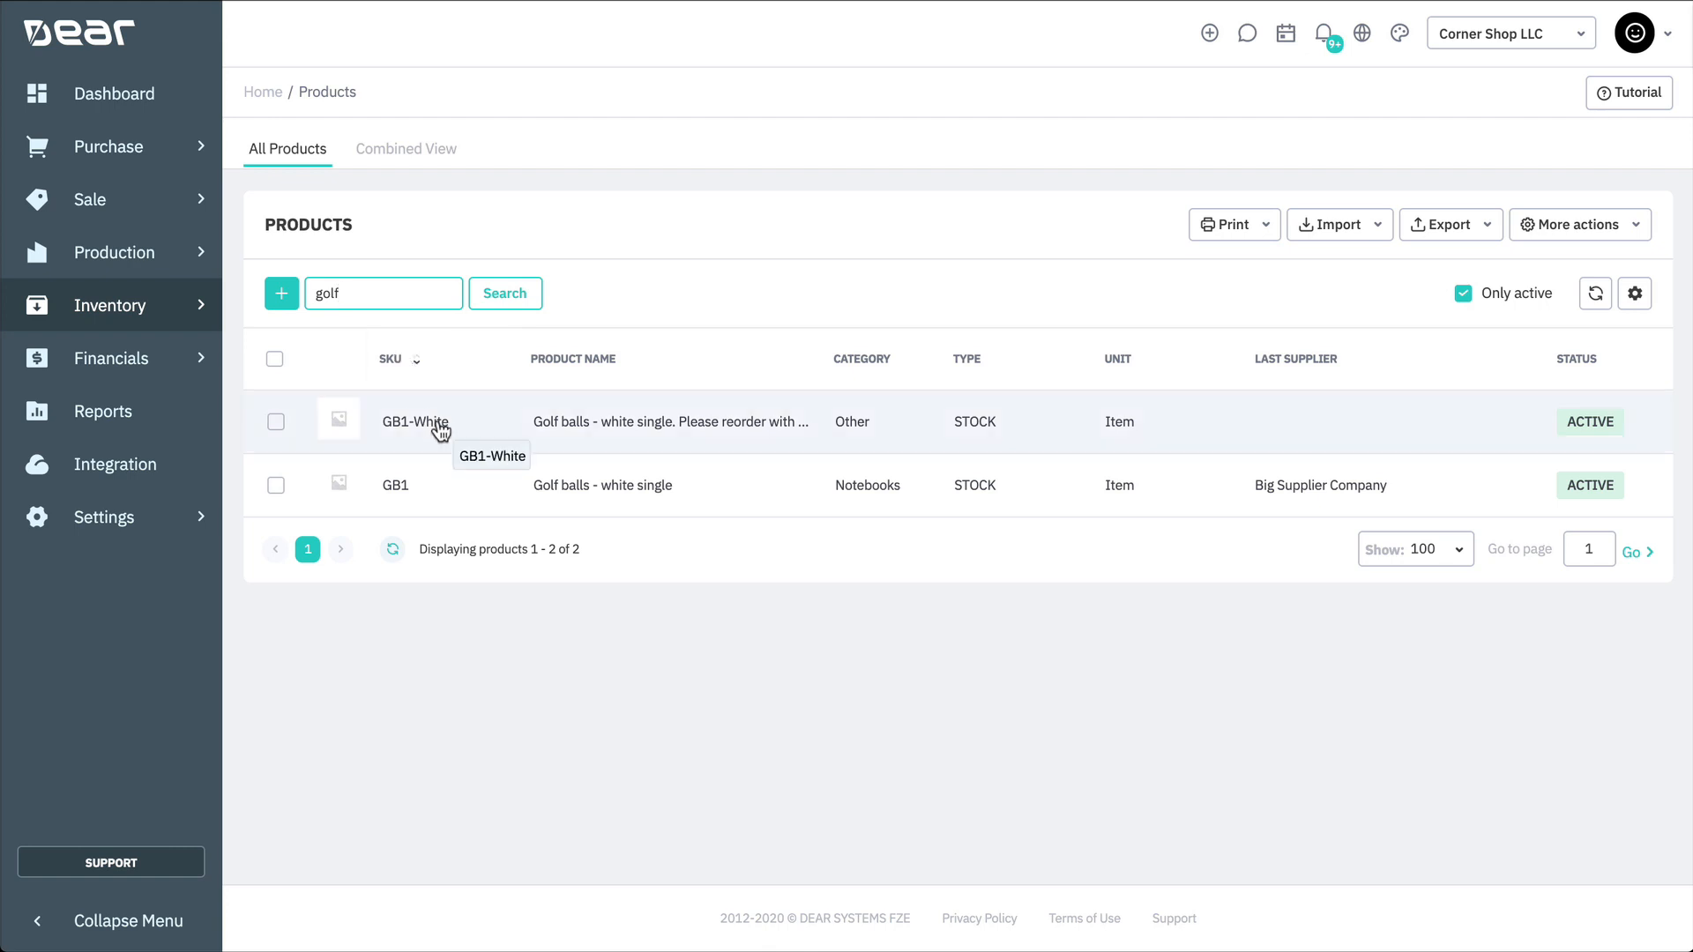
{"action": "left_click", "coordinate": [427, 476]}
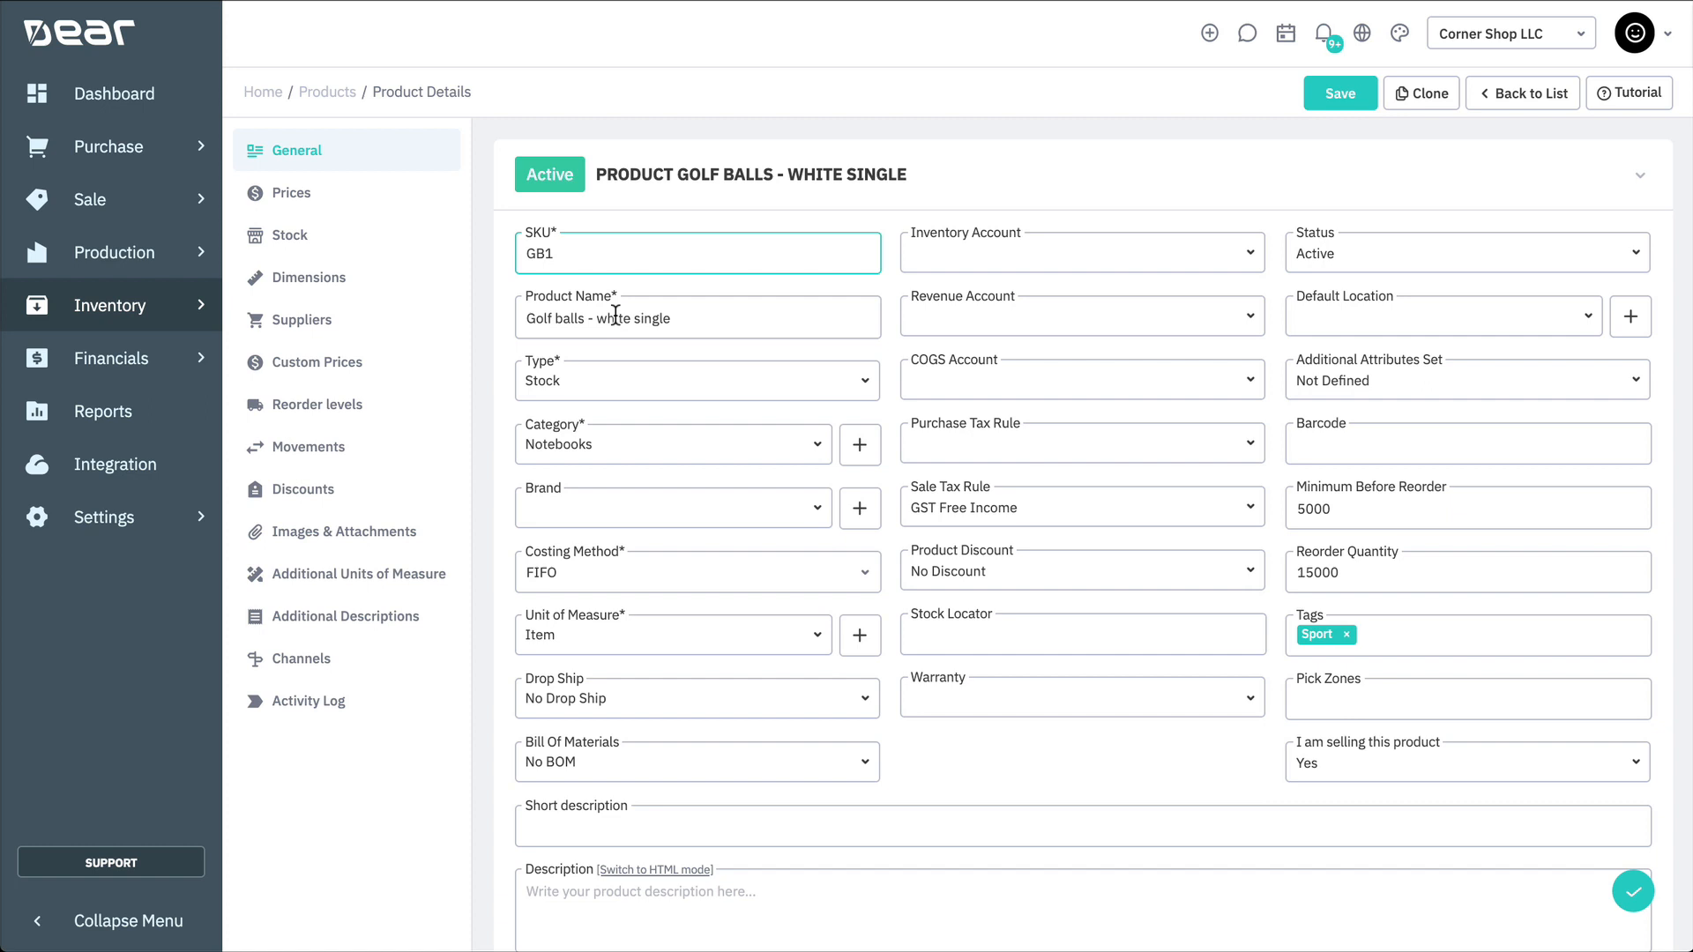
- Add a custom price of 3.75 for the customer Bob the Builder Pty Ltd to the golf balls product
{"action": "left_click", "coordinate": [388, 369]}
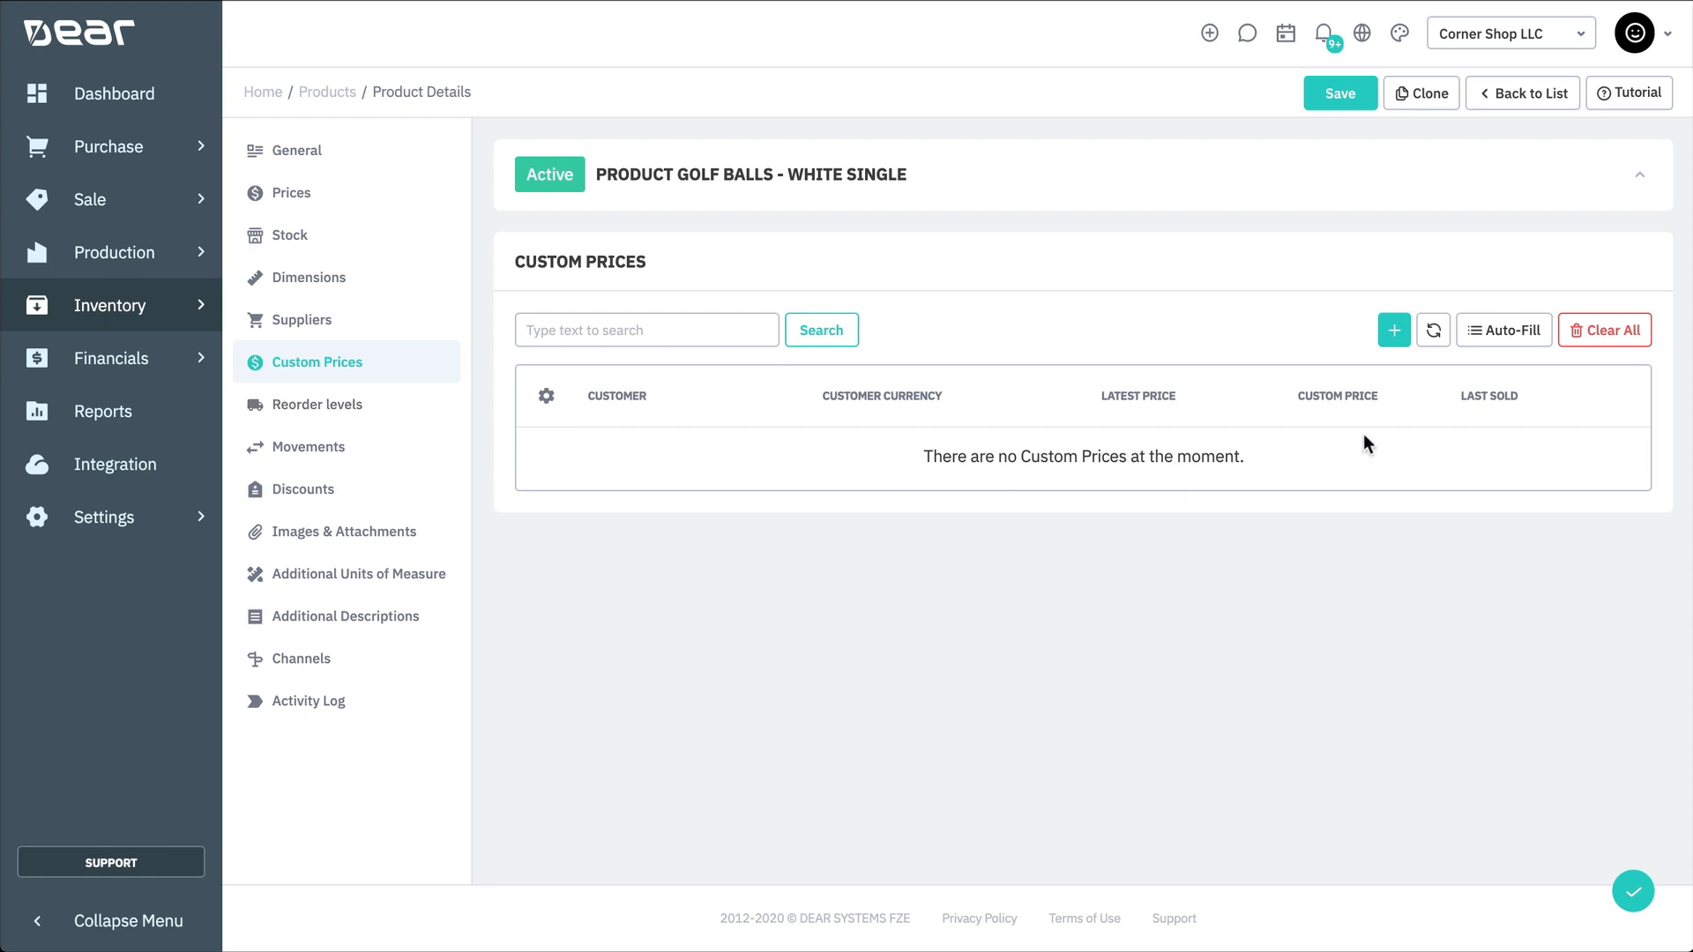
{"action": "left_click", "coordinate": [1384, 342]}
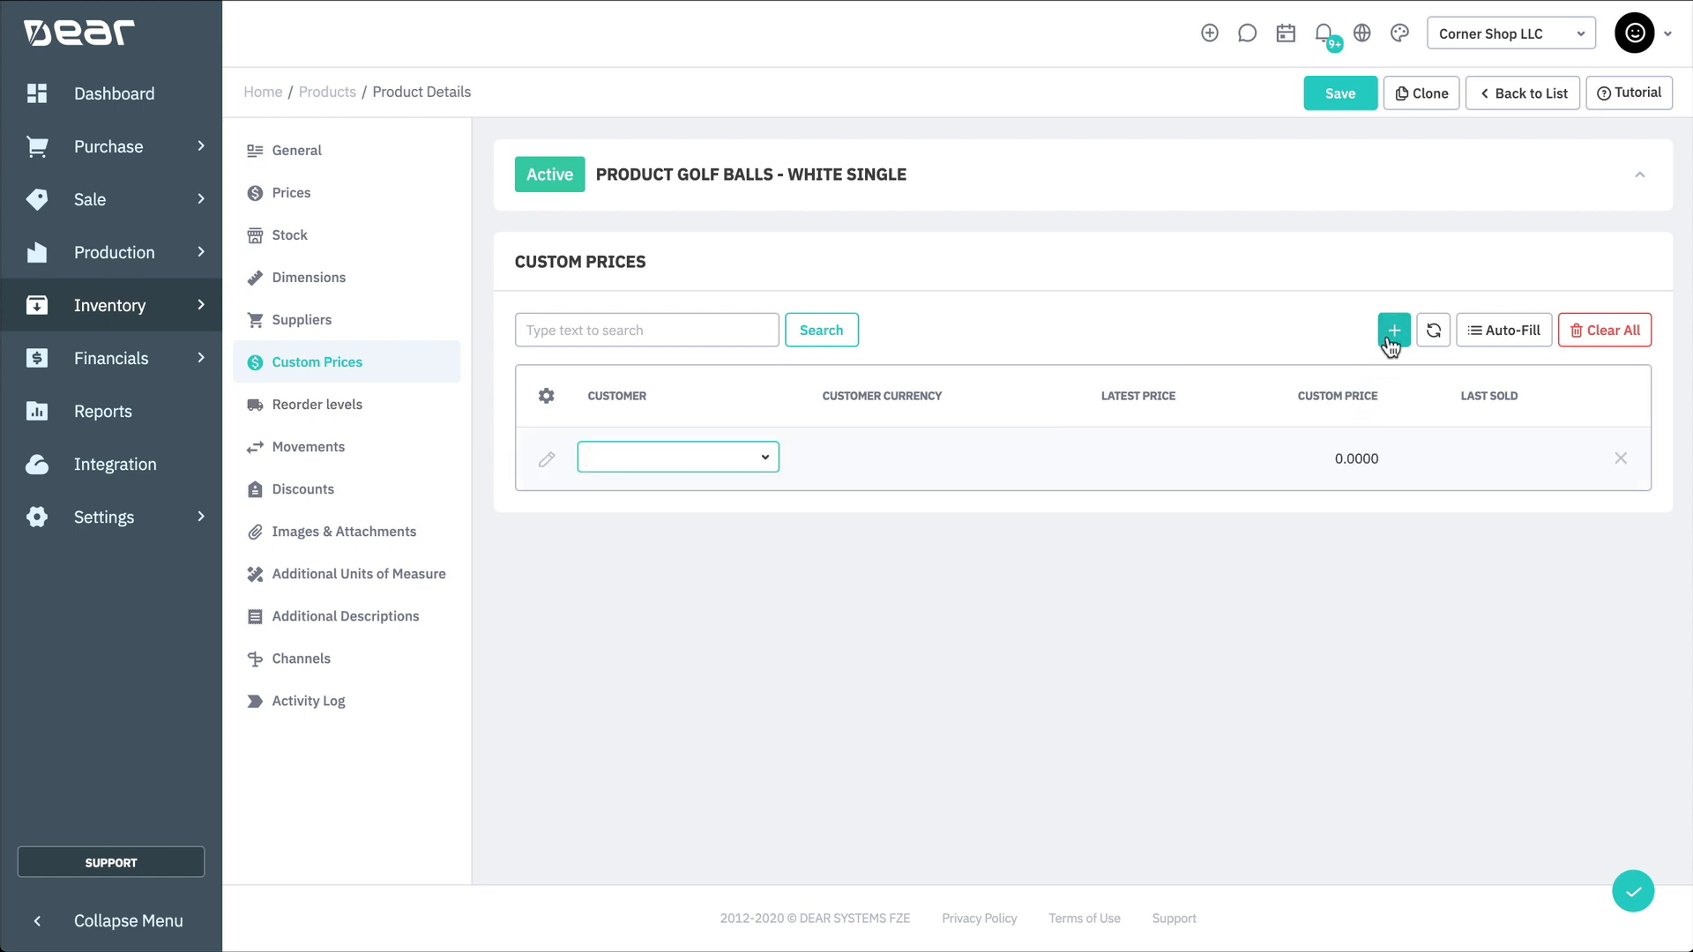
{"action": "type", "text": "bob"}
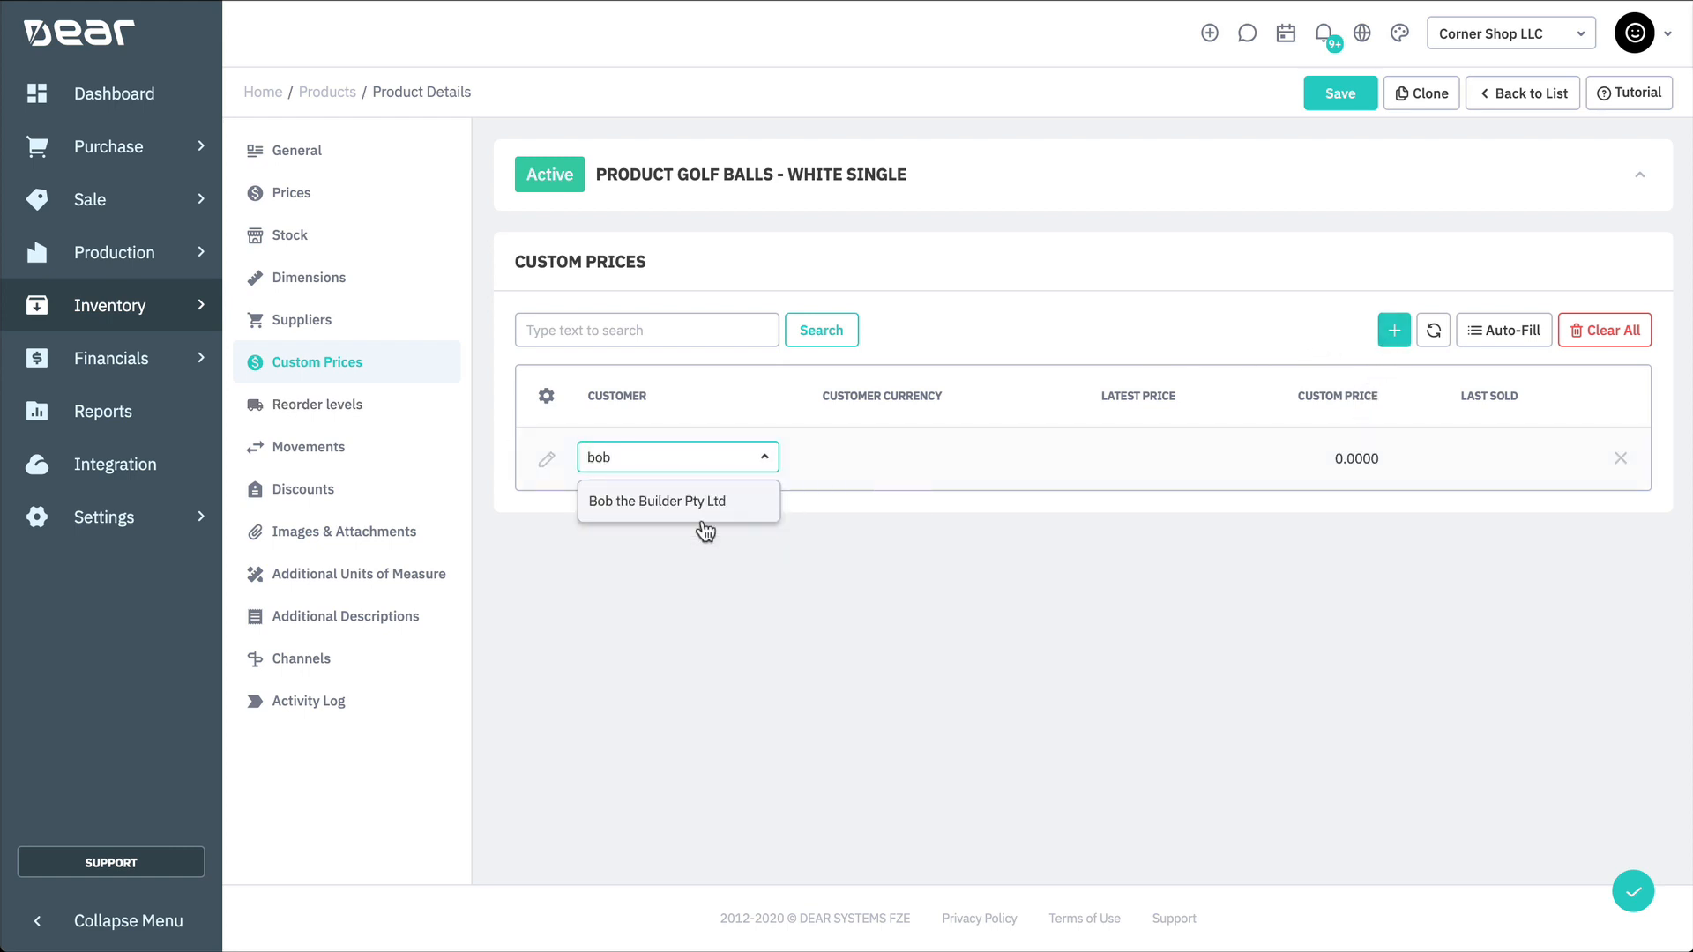
{"action": "left_click", "coordinate": [683, 501]}
{"action": "left_click", "coordinate": [724, 575]}
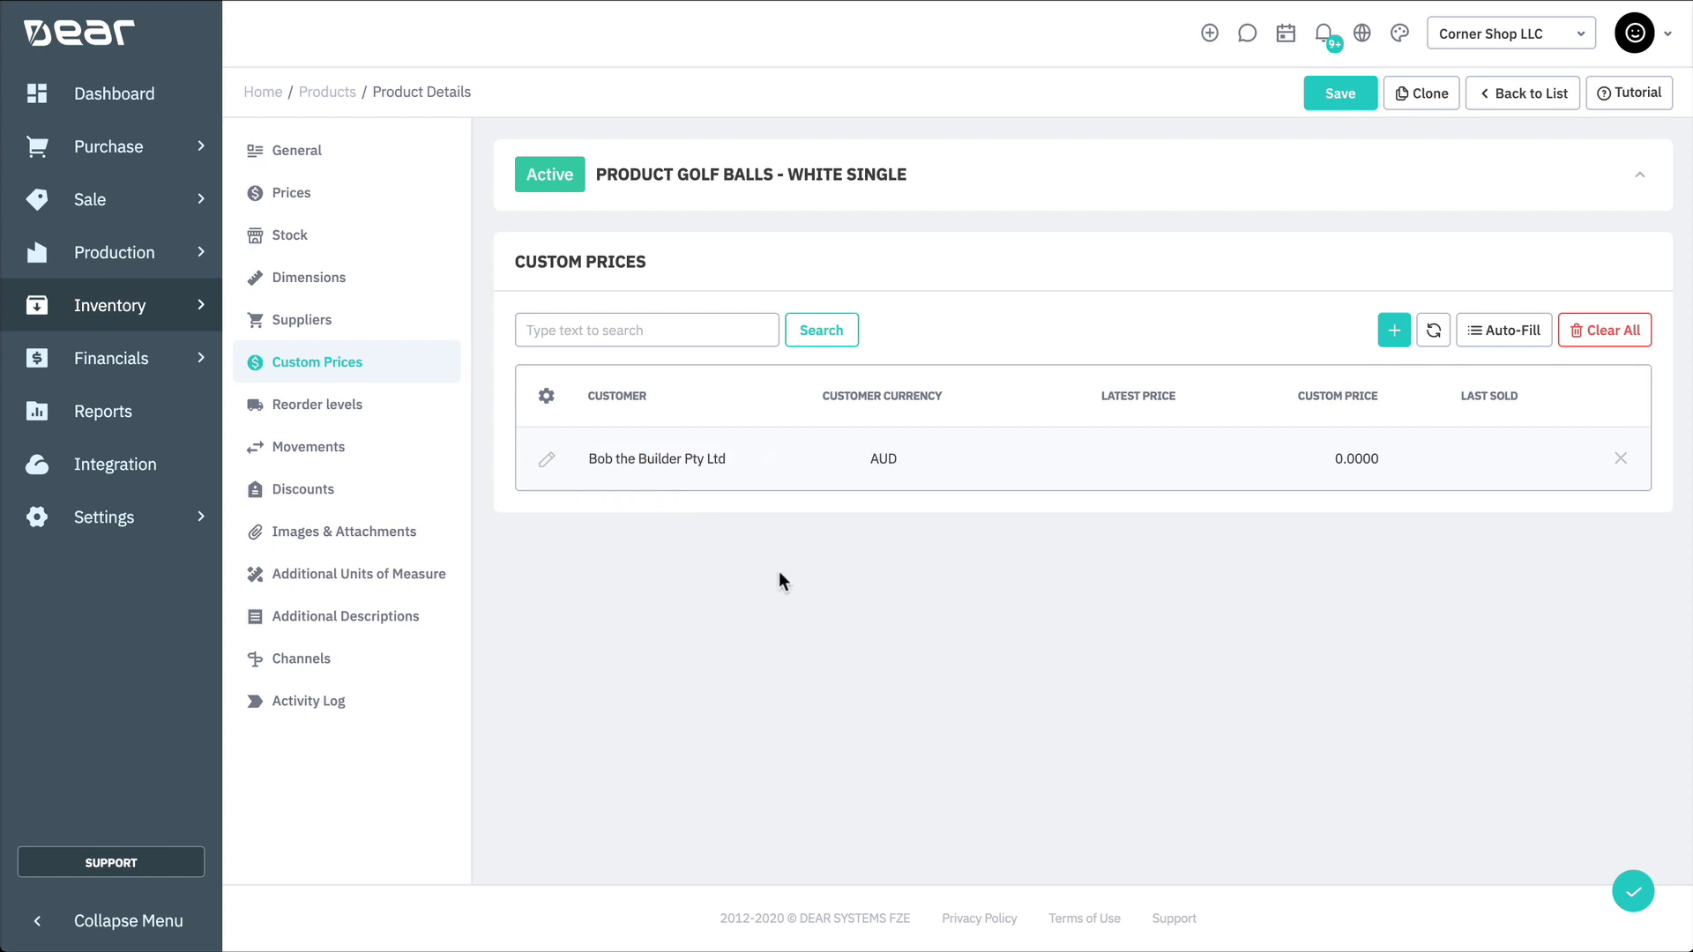
{"action": "left_click", "coordinate": [1356, 468]}
{"action": "type", "text": "3.75"}
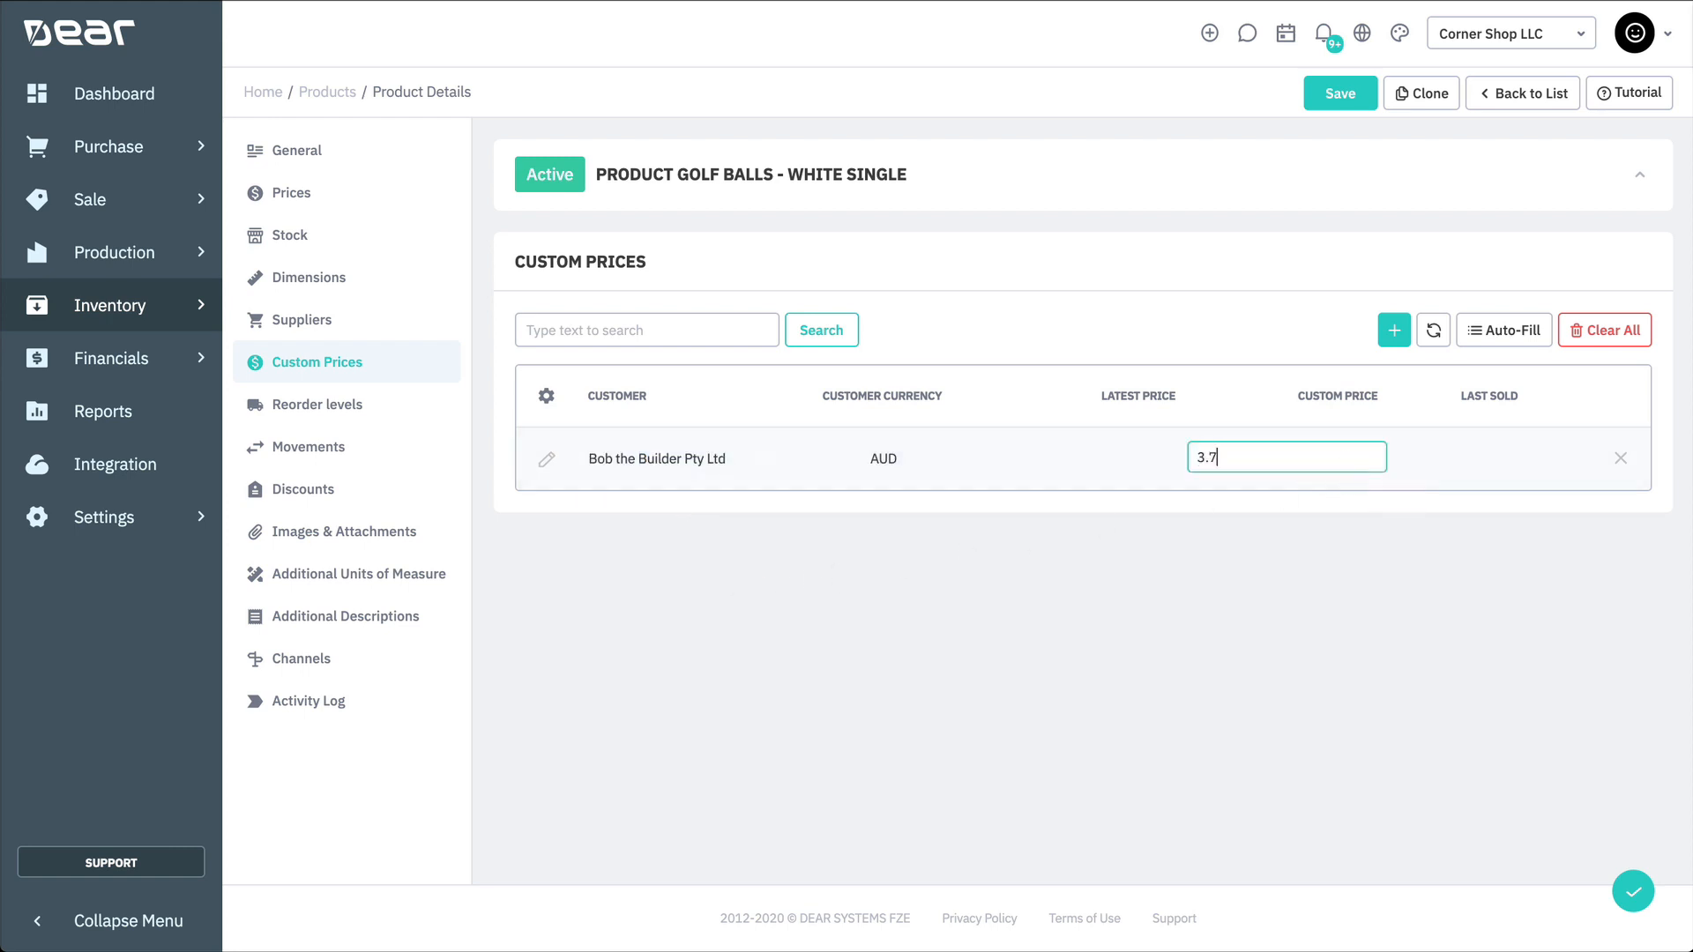
{"action": "left_click", "coordinate": [1321, 580]}
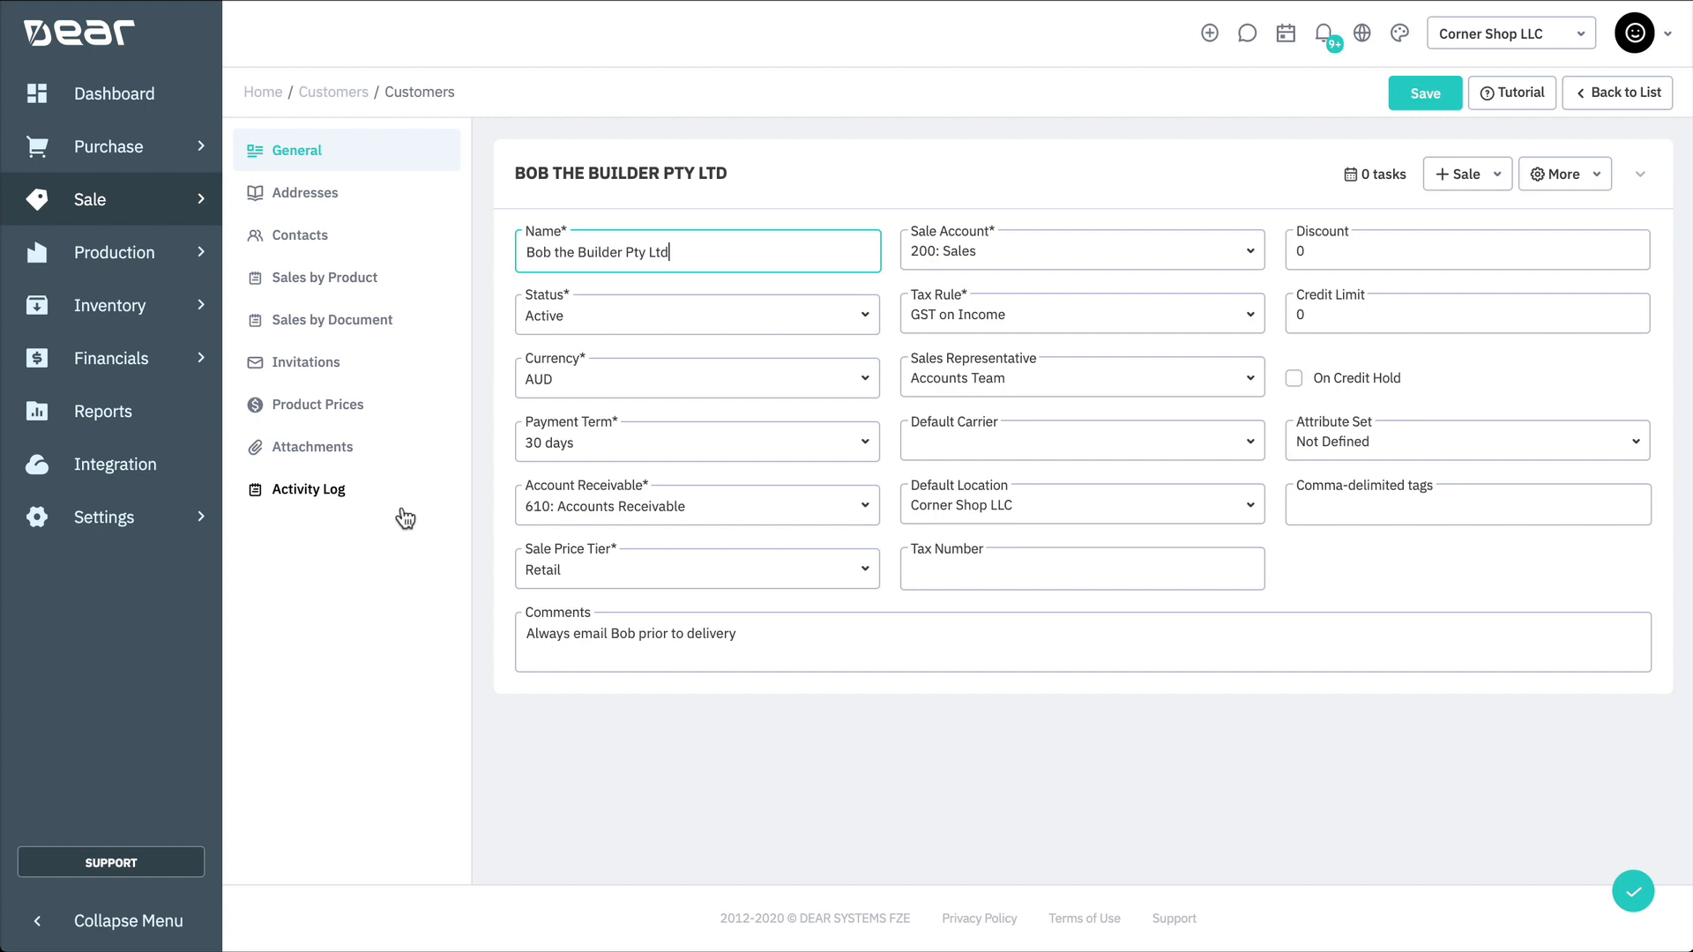
- Add 001shirt - 008 to the product prices of Bob the Builder Pty Ltd with a custom price of 13.25
{"action": "left_click", "coordinate": [420, 415]}
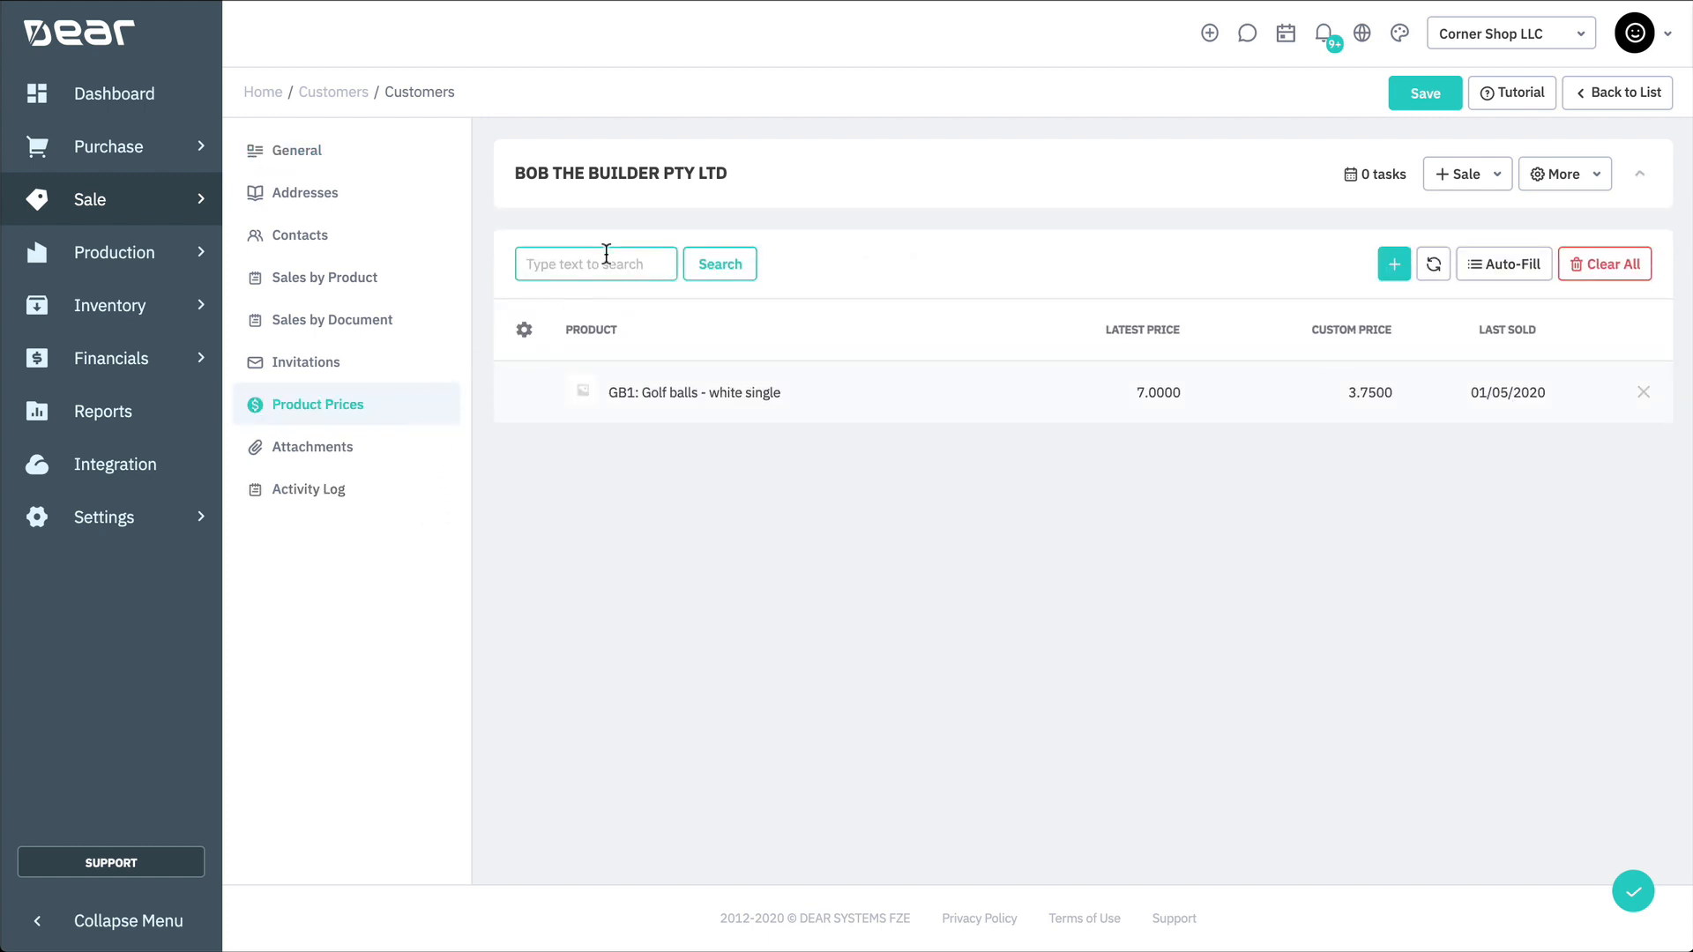
{"action": "left_click", "coordinate": [1395, 265]}
{"action": "type", "text": "shirt"}
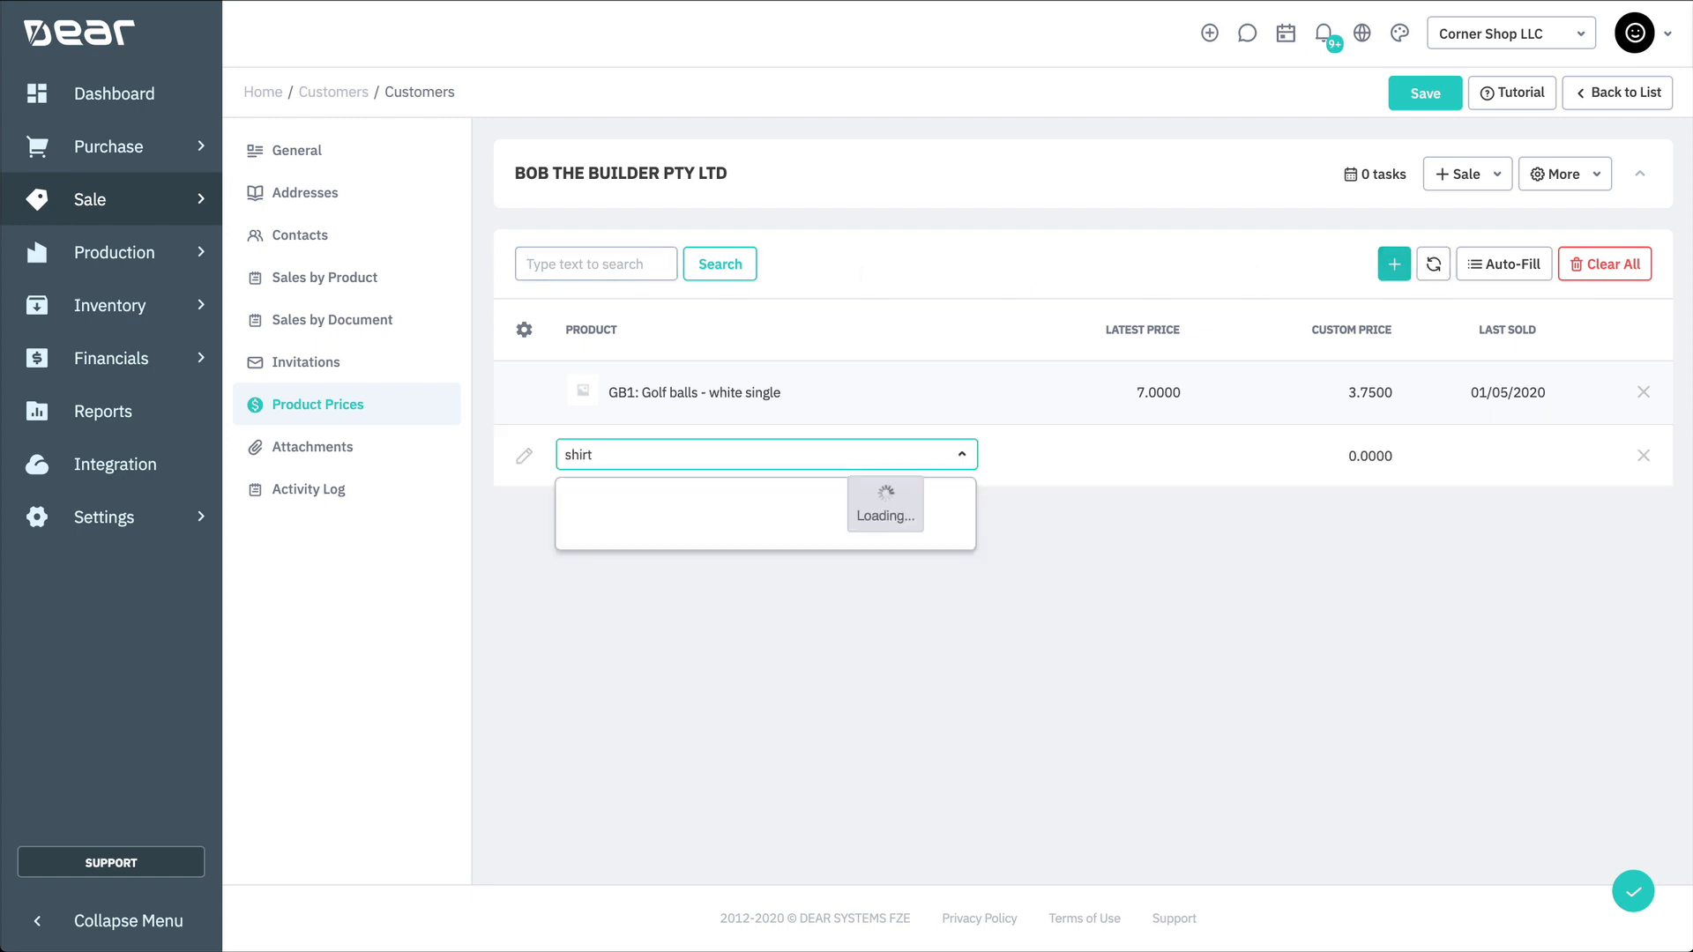
{"action": "left_click", "coordinate": [829, 533]}
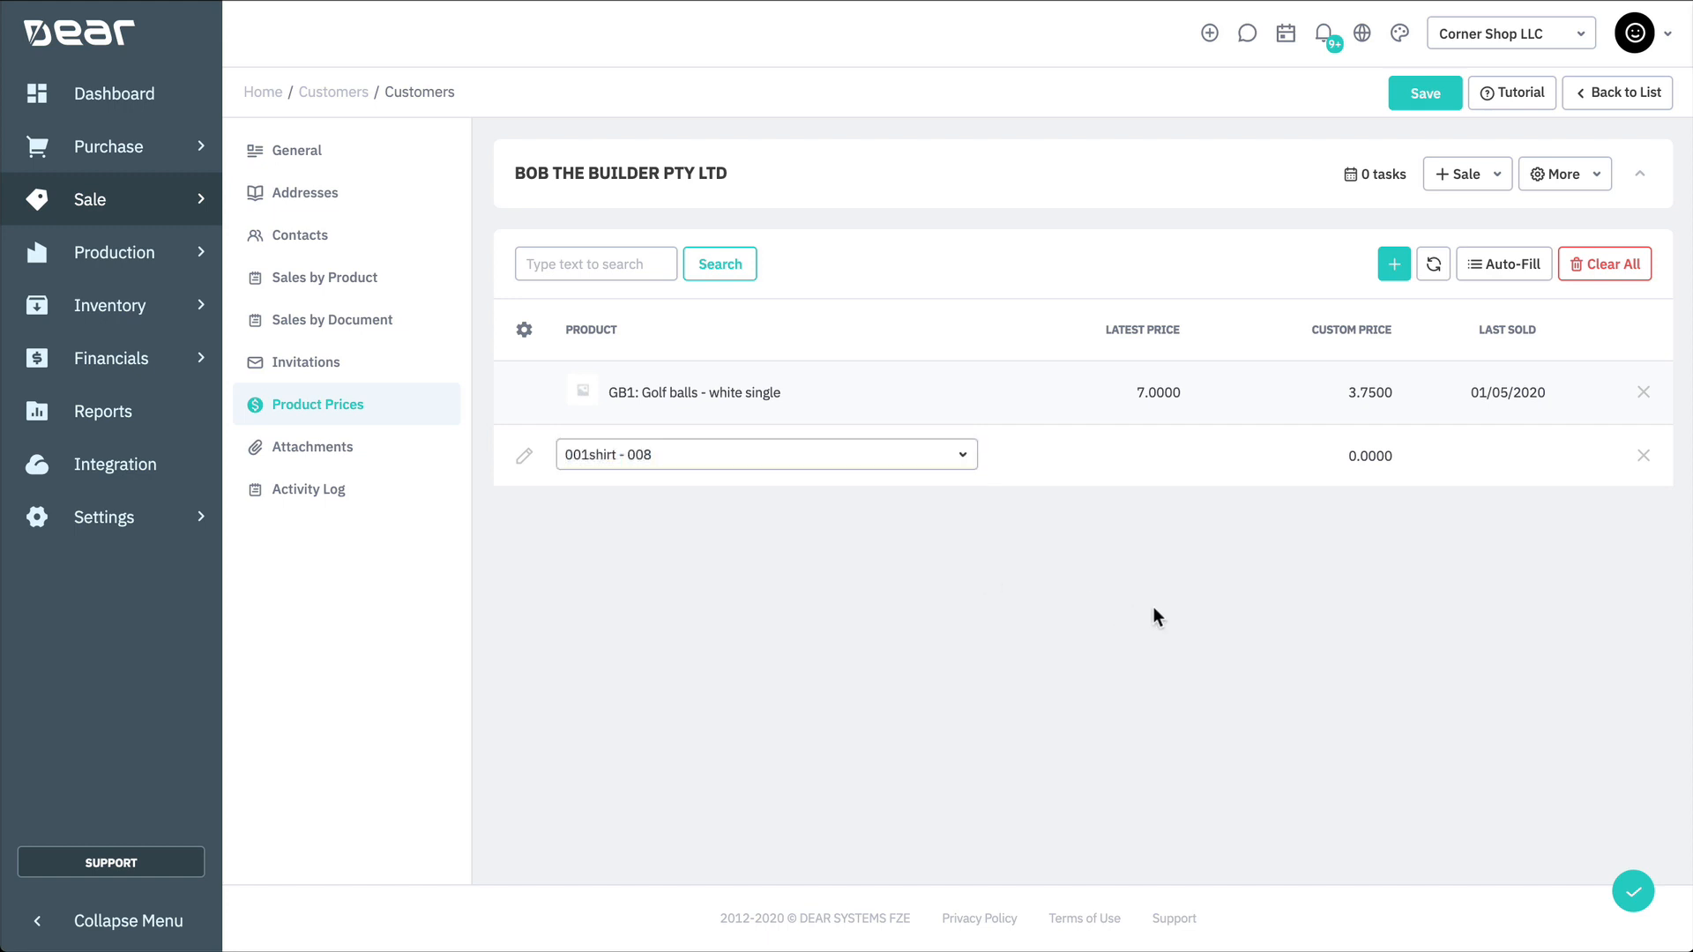
{"action": "left_click", "coordinate": [1367, 459]}
{"action": "type", "text": "13"}
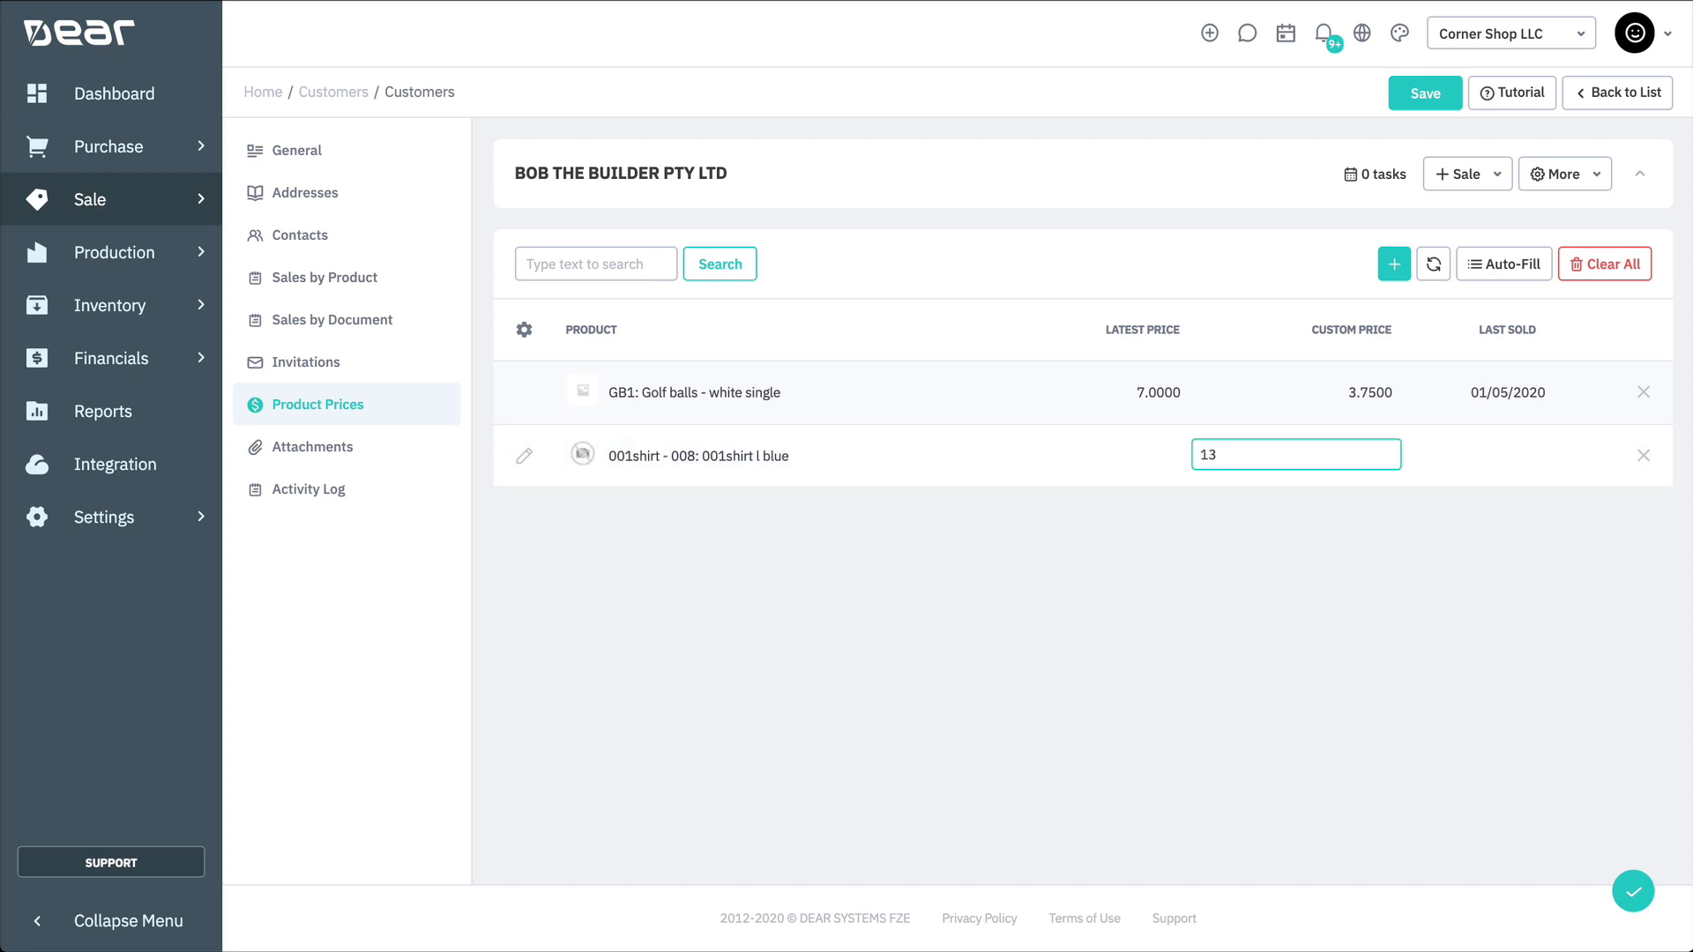
{"action": "type", "text": ".25"}
{"action": "left_click", "coordinate": [1199, 717]}
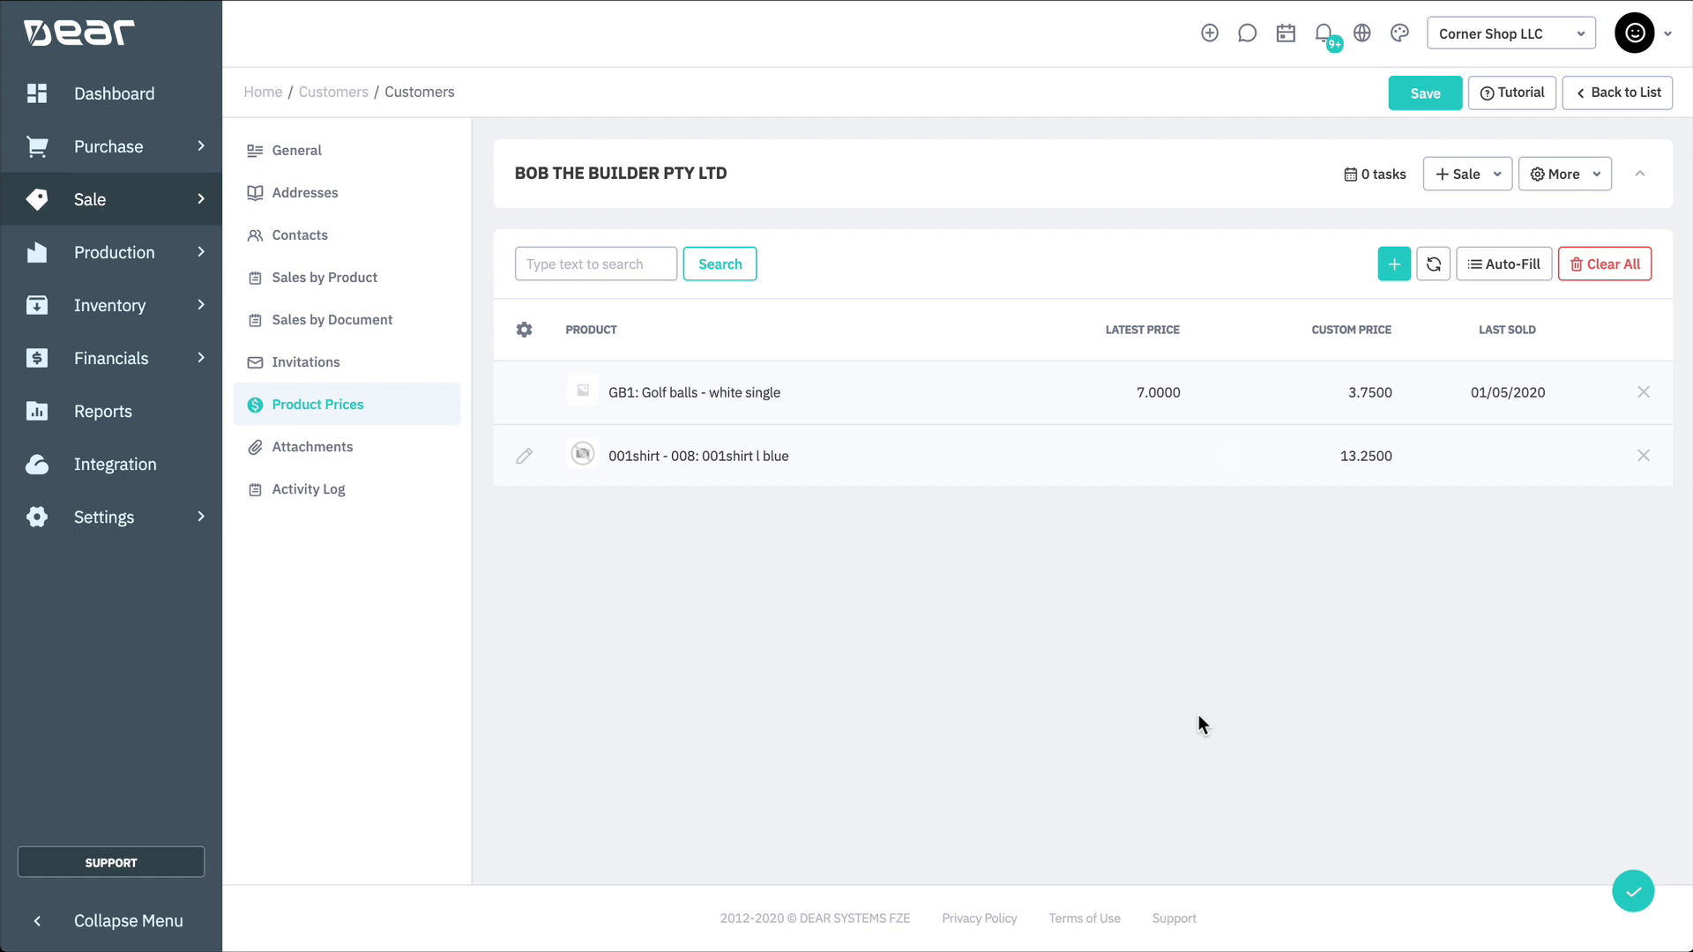
- Go to the product list and export the Inventory List
{"action": "left_click", "coordinate": [158, 317]}
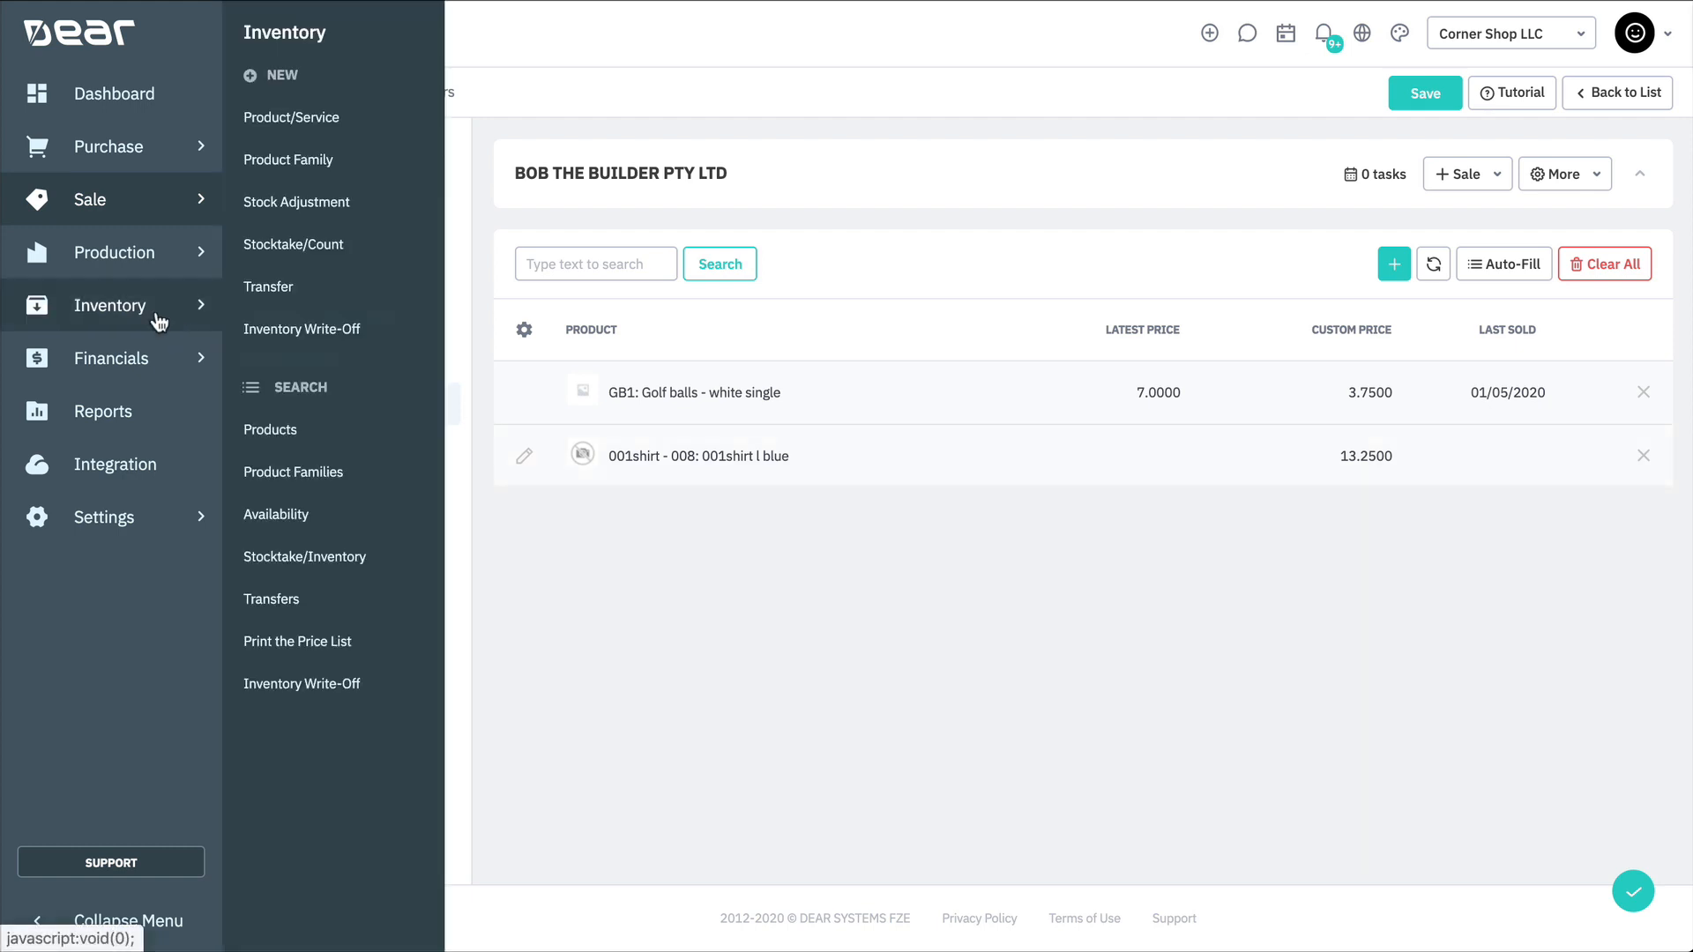
{"action": "left_click", "coordinate": [333, 432]}
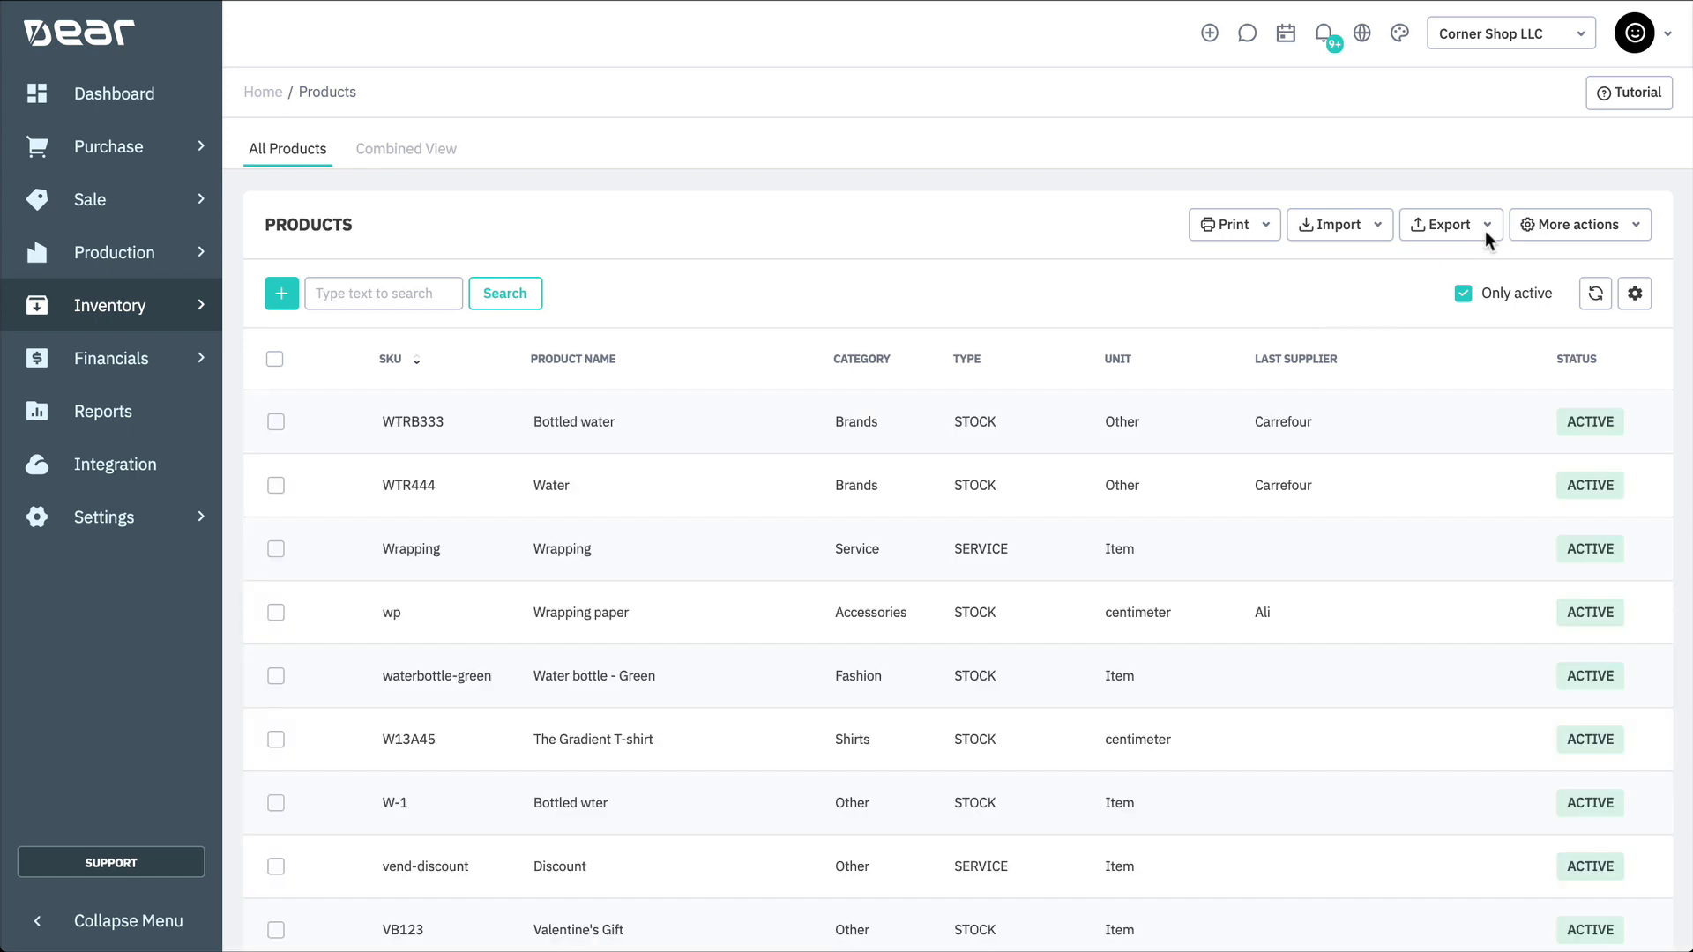
{"action": "left_click", "coordinate": [1485, 233]}
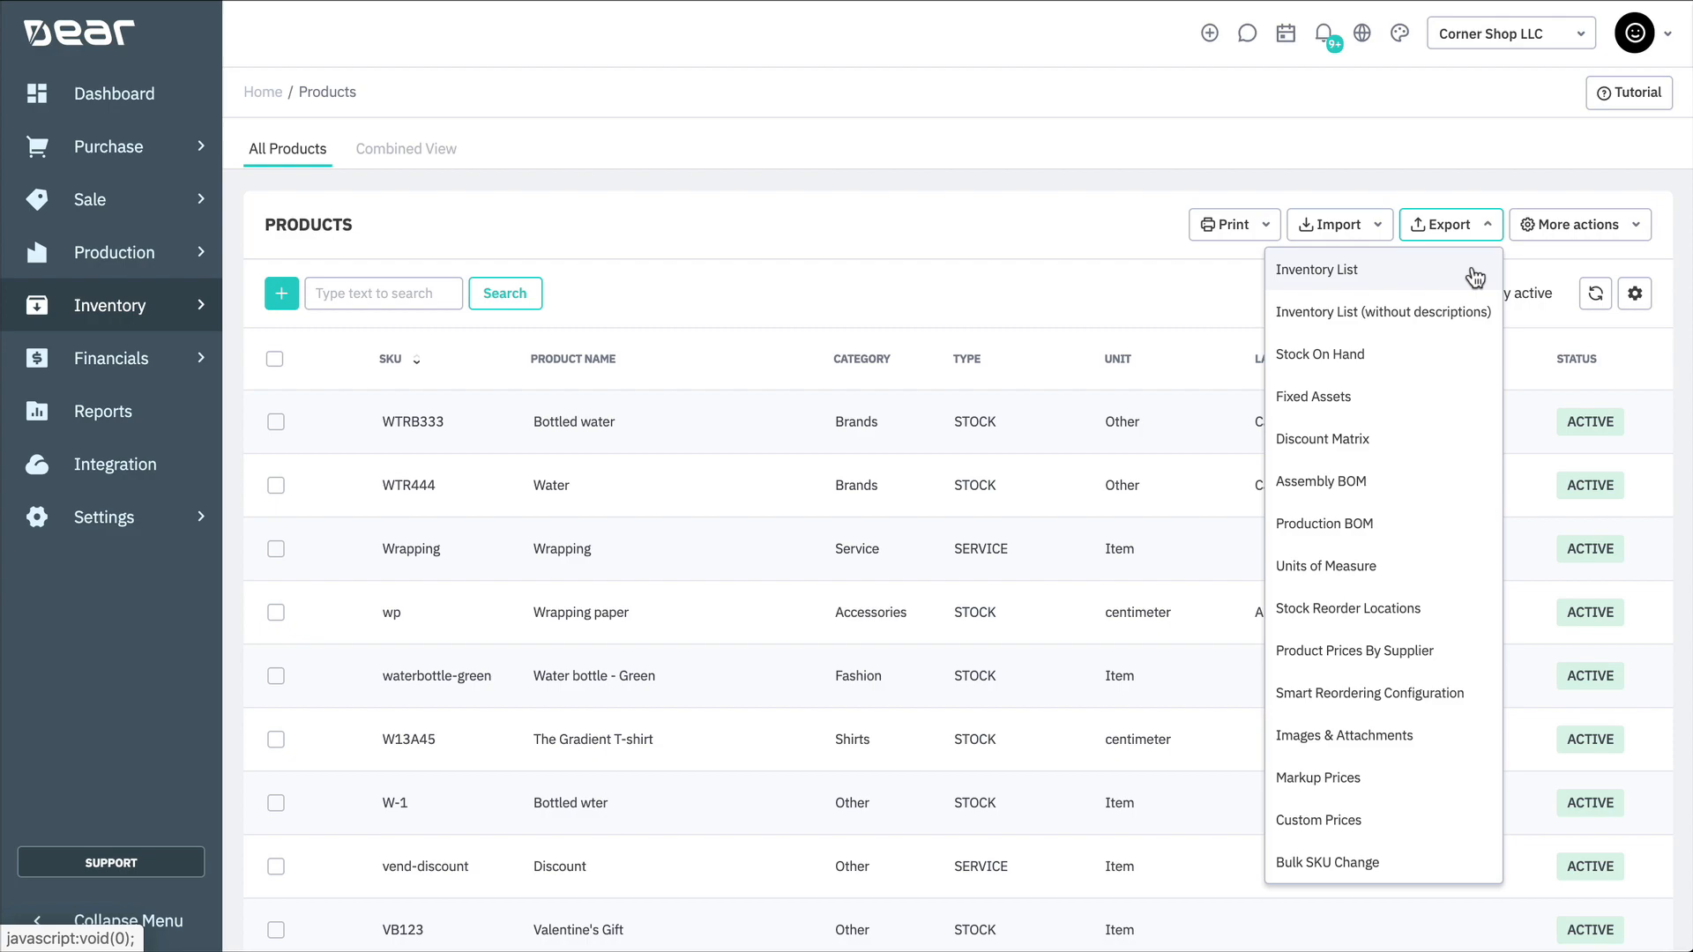
{"action": "left_click", "coordinate": [1475, 279]}
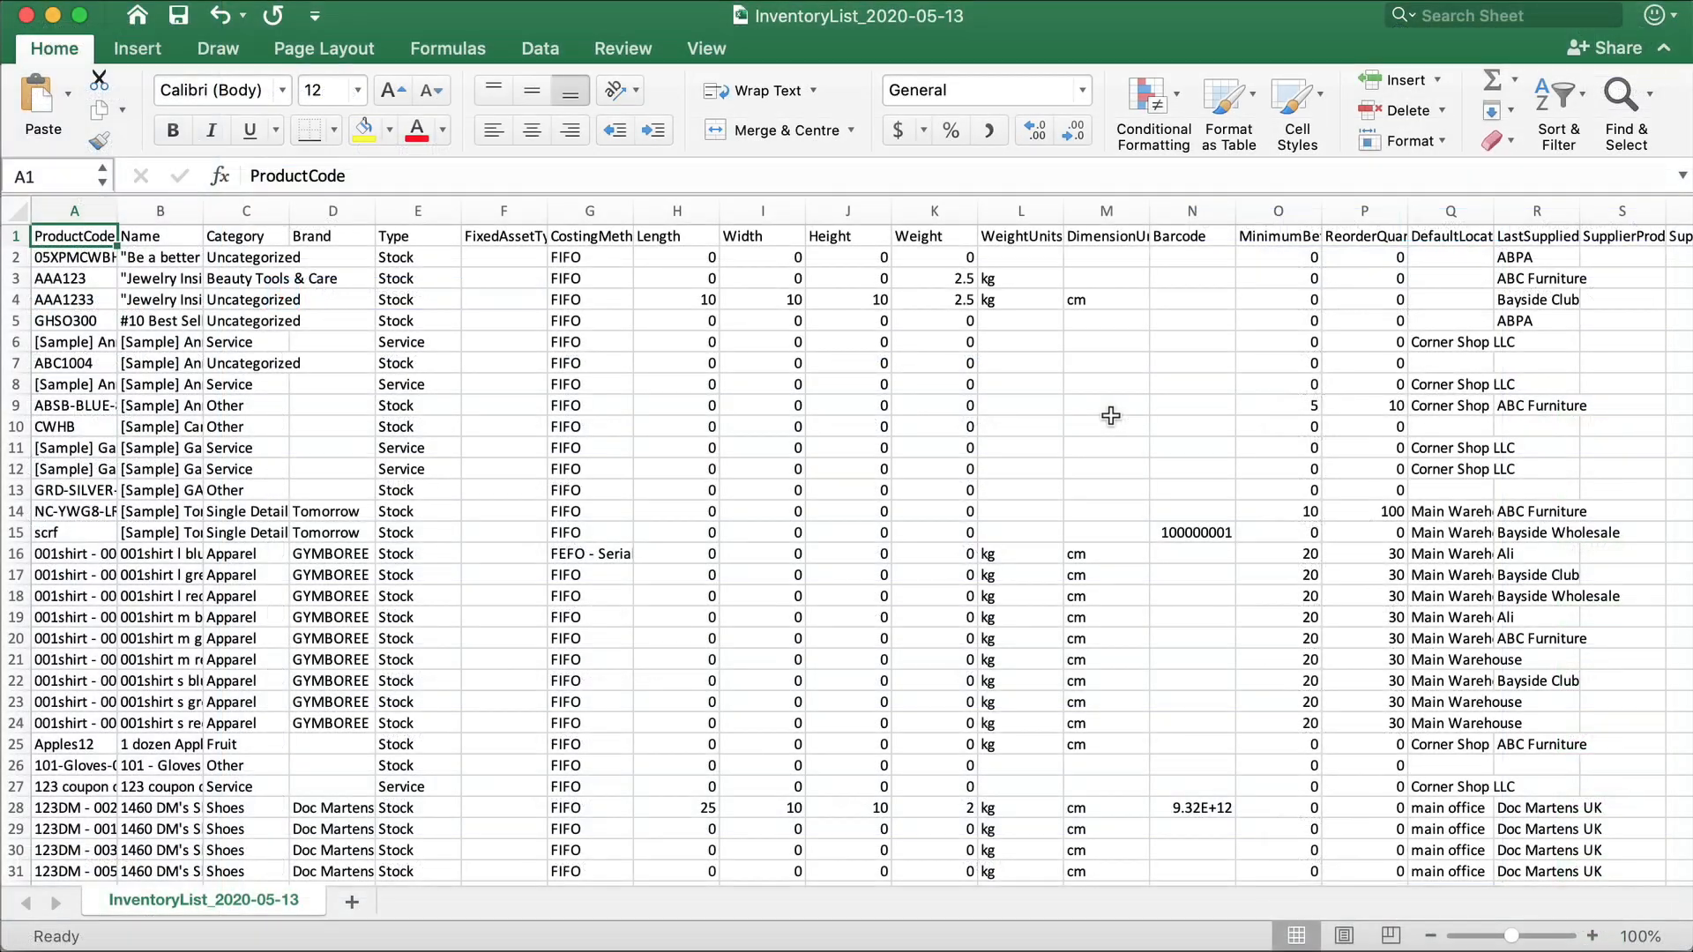
- In the exported inventory list in Excel, set row 13's PriceTier2 to 90, PriceTier3 to 50 and PriceTier4 to 55
{"action": "scroll", "coordinate": [1076, 417], "scroll_direction": "right", "scroll_amount": 8}
{"action": "scroll", "coordinate": [1076, 417], "scroll_direction": "right", "scroll_amount": 1}
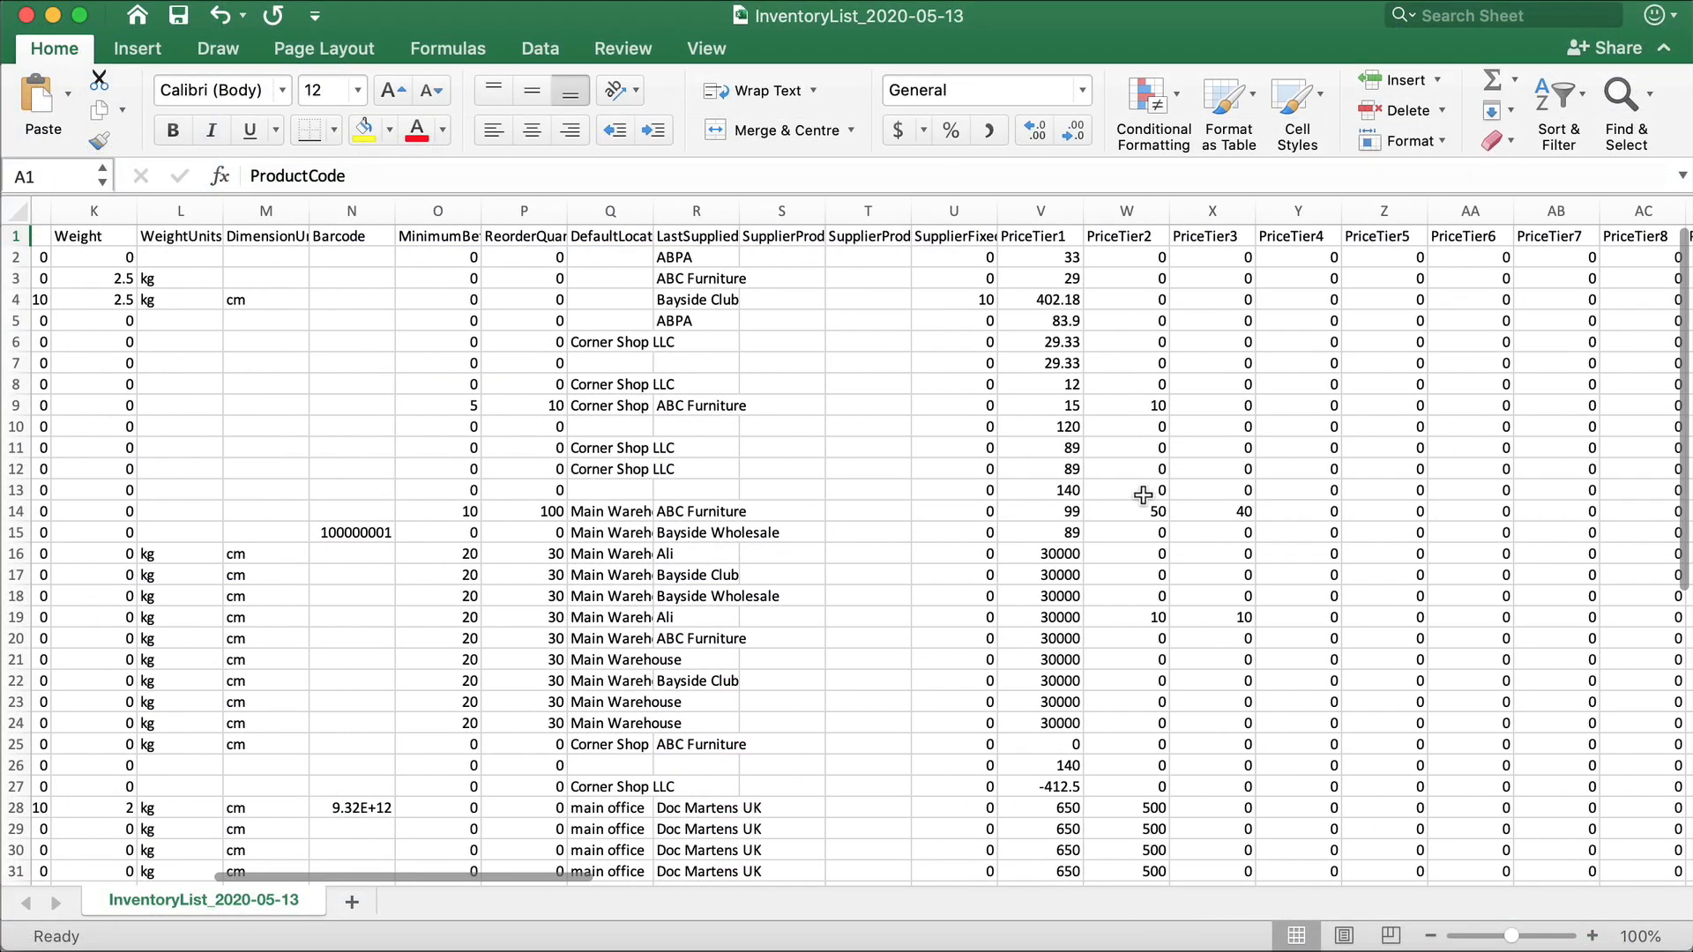
{"action": "left_click", "coordinate": [1144, 491]}
{"action": "type", "text": "90"}
{"action": "key", "text": "Tab"}
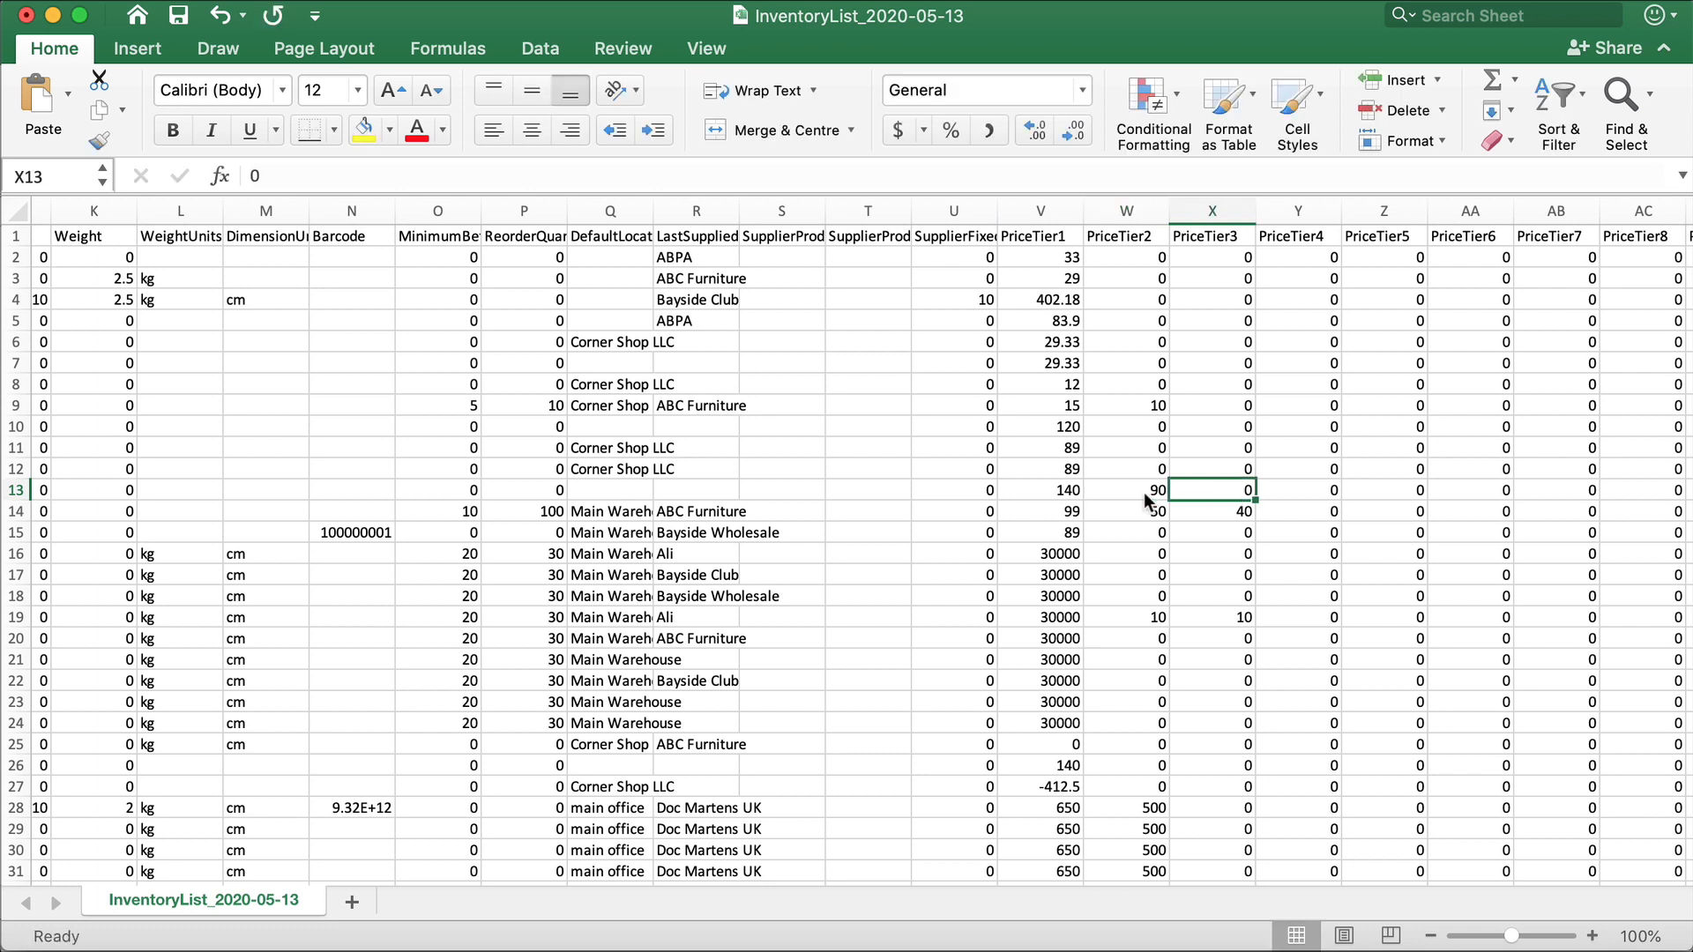
{"action": "type", "text": "50"}
{"action": "key", "text": "Tab"}
{"action": "type", "text": "55"}
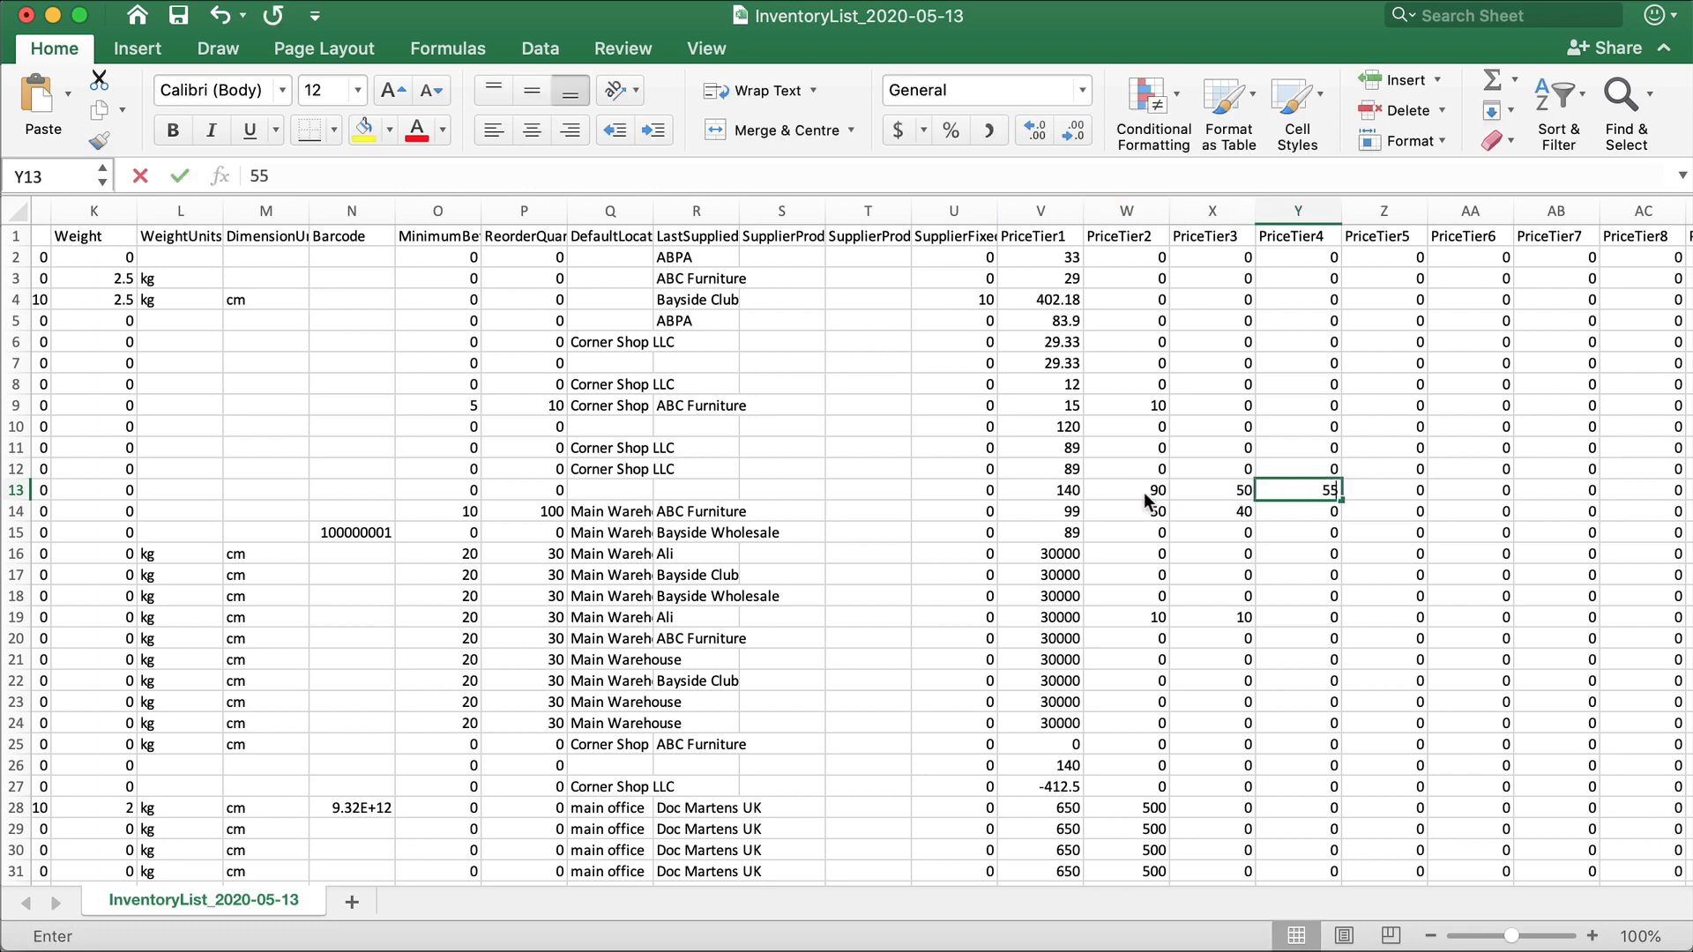
- Set PriceTier1 in row 18 to 29000 and fill it down through the remaining 001shirt rows
{"action": "left_click", "coordinate": [1079, 599]}
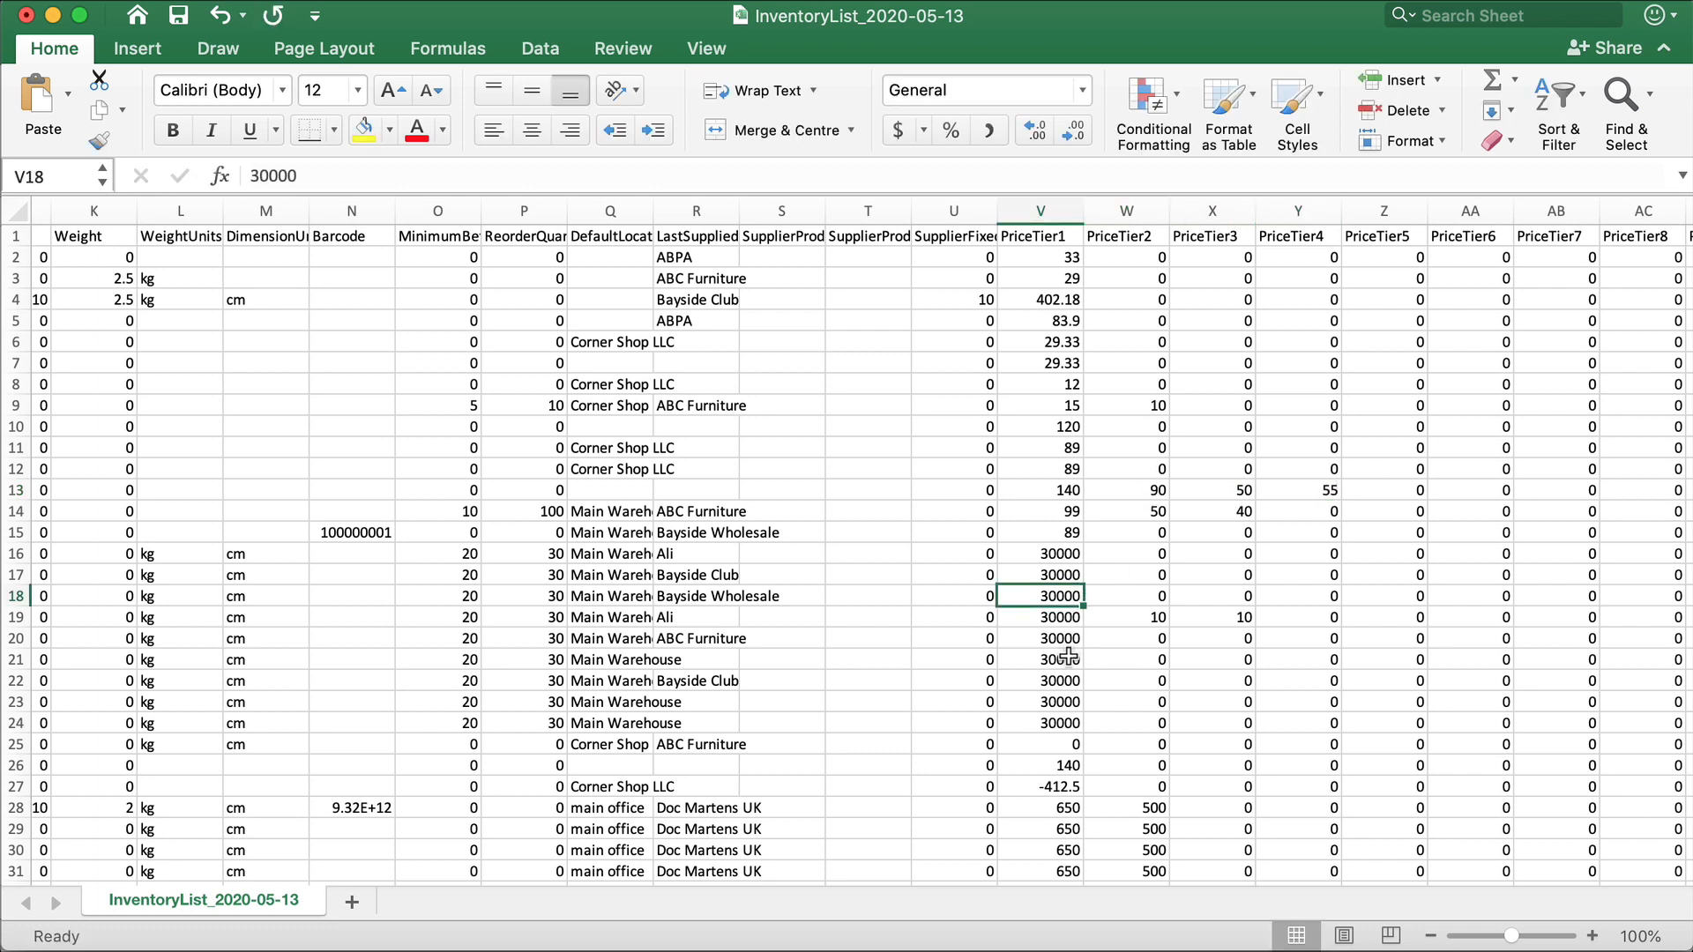
{"action": "type", "text": "29000"}
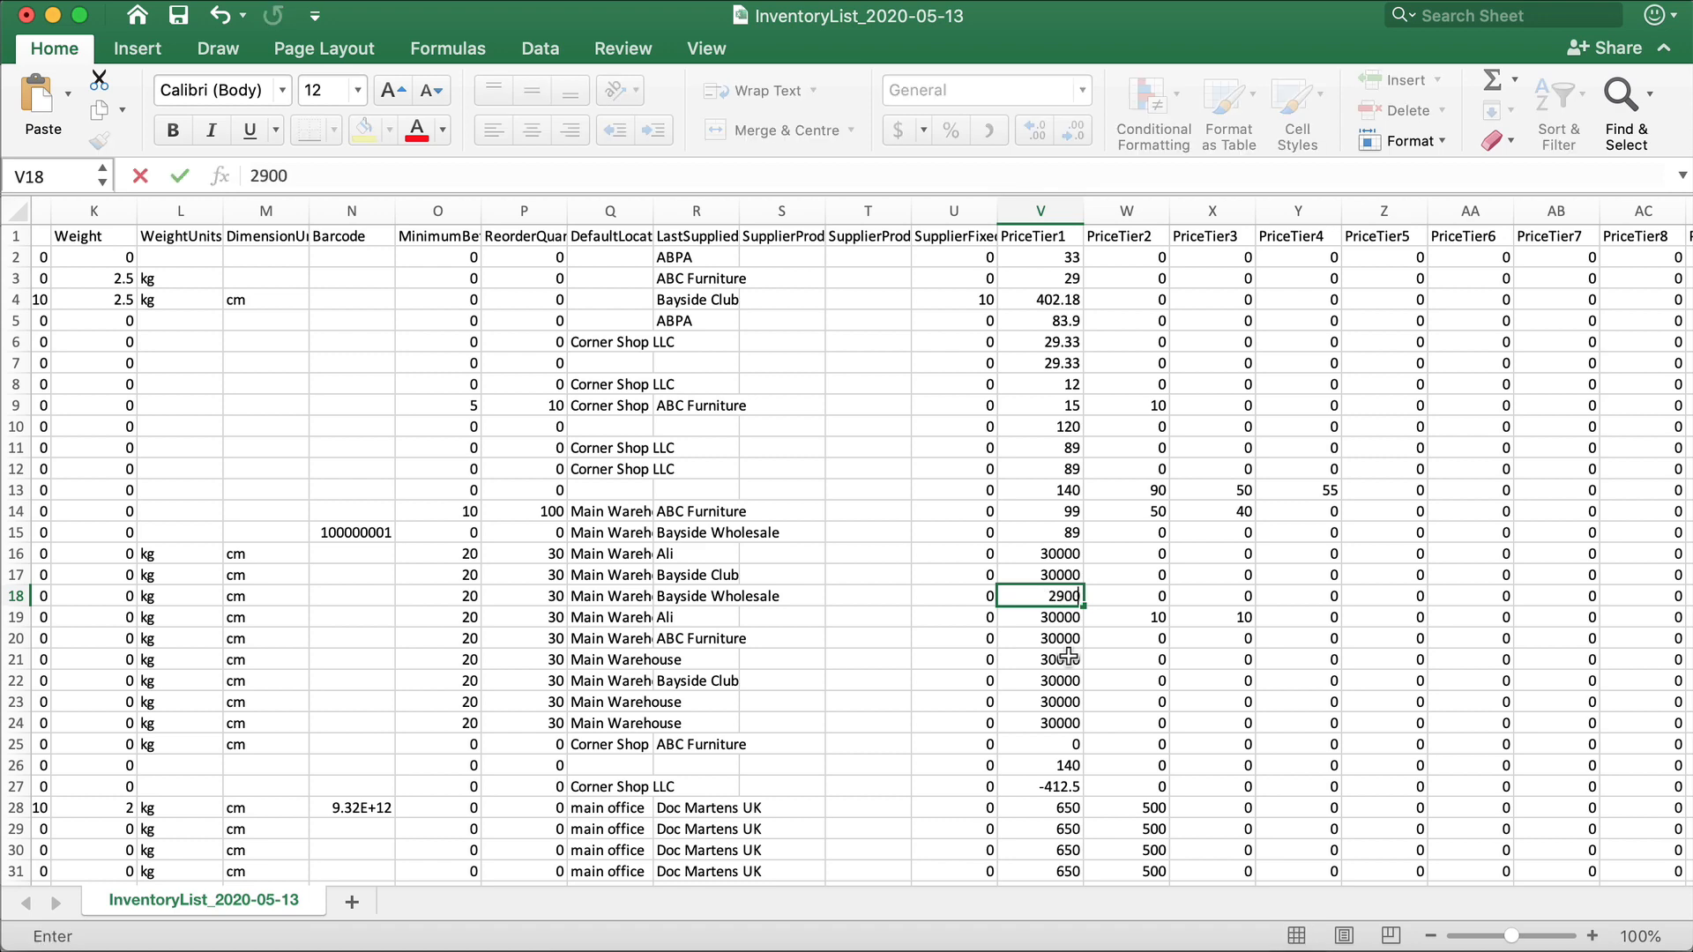
{"action": "left_click_drag", "start_coordinate": [1083, 607], "coordinate": [1093, 745]}
{"action": "left_click_drag", "start_coordinate": [1094, 745], "coordinate": [1094, 724]}
{"action": "left_click", "coordinate": [1102, 688]}
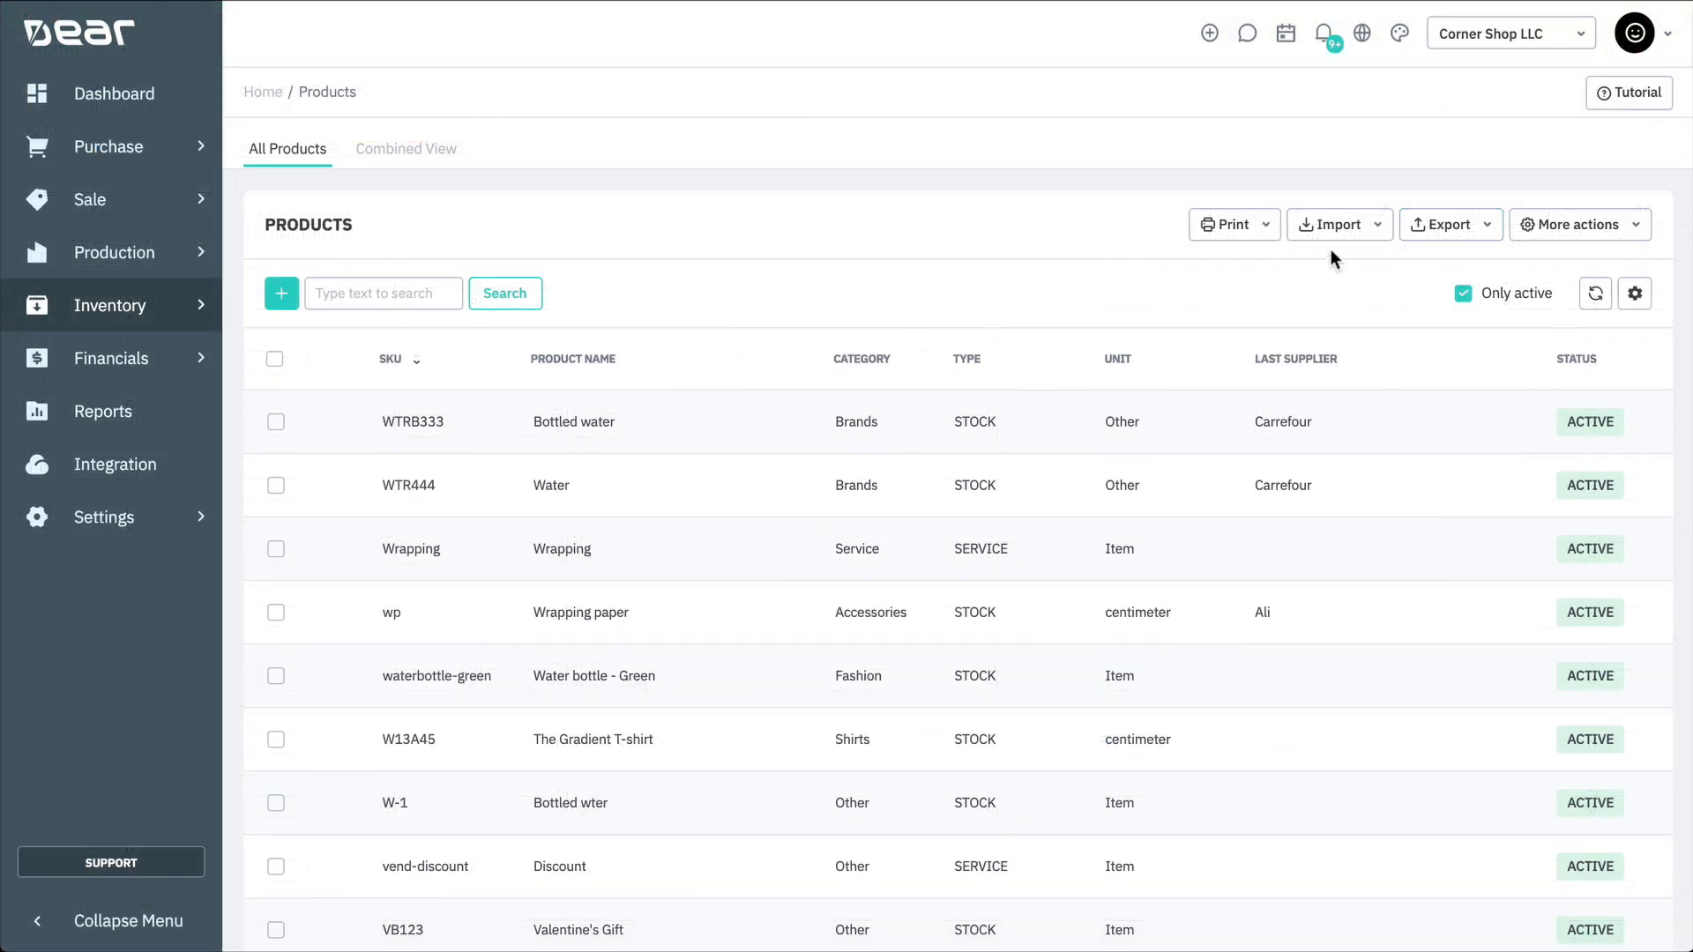
- Open the Custom Prices import in DEAR and enter SKU-11039 as the first ProductSKU in the CustomPrices template in Excel
{"action": "left_click", "coordinate": [1370, 228]}
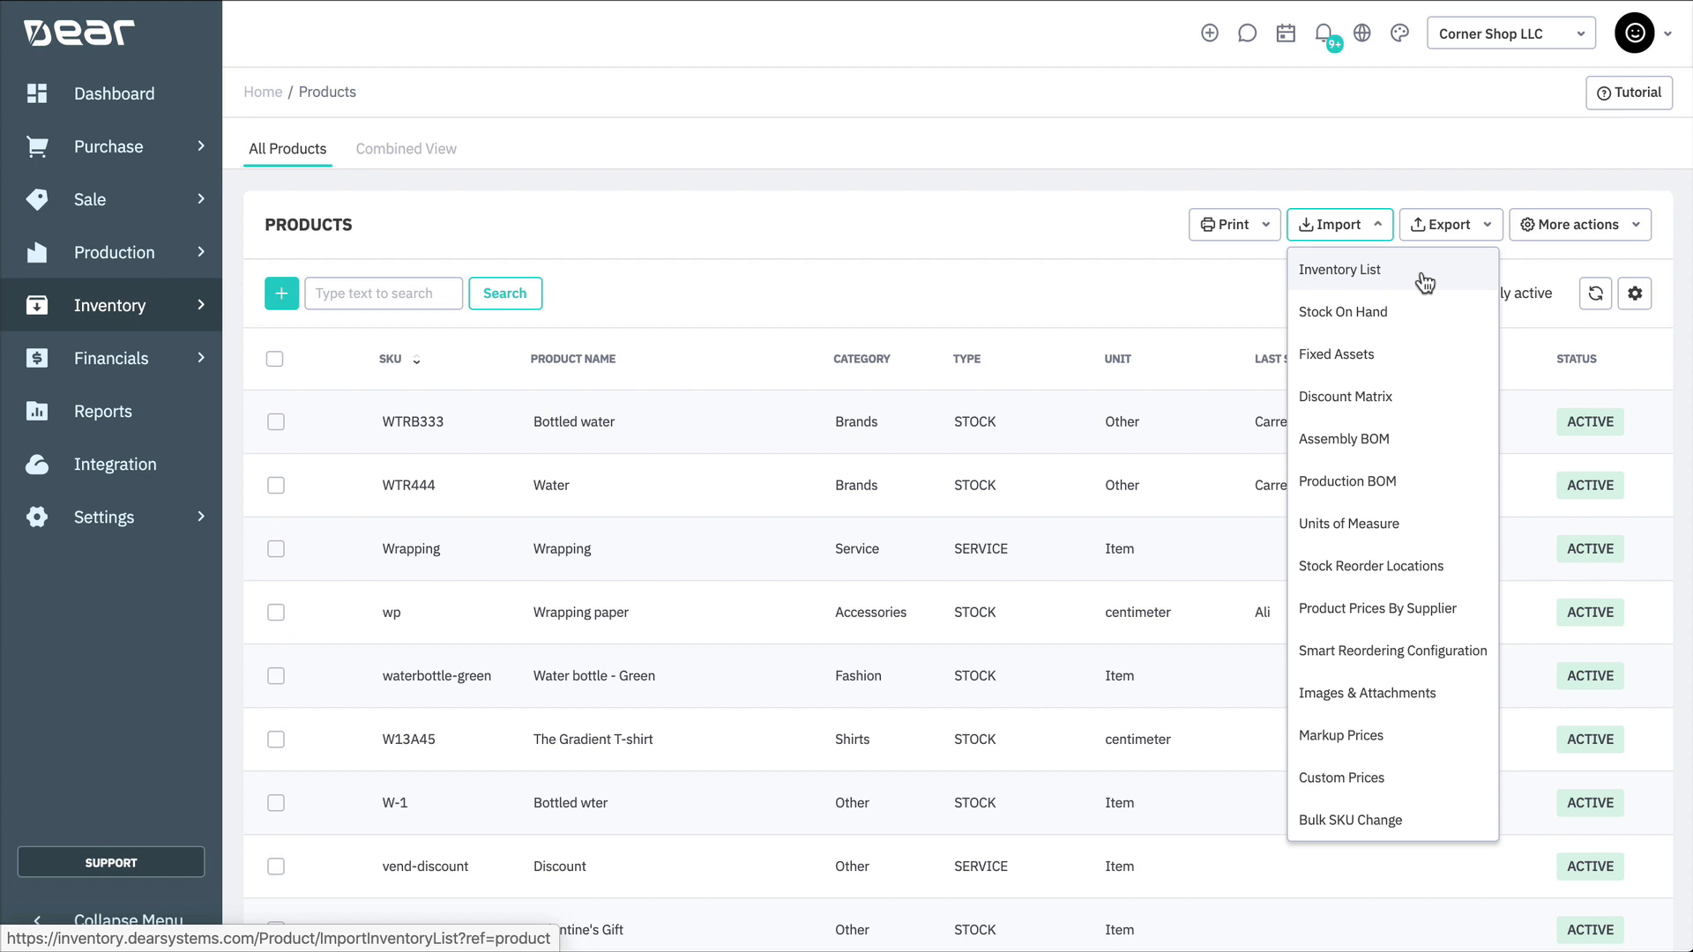
{"action": "left_click", "coordinate": [1460, 777]}
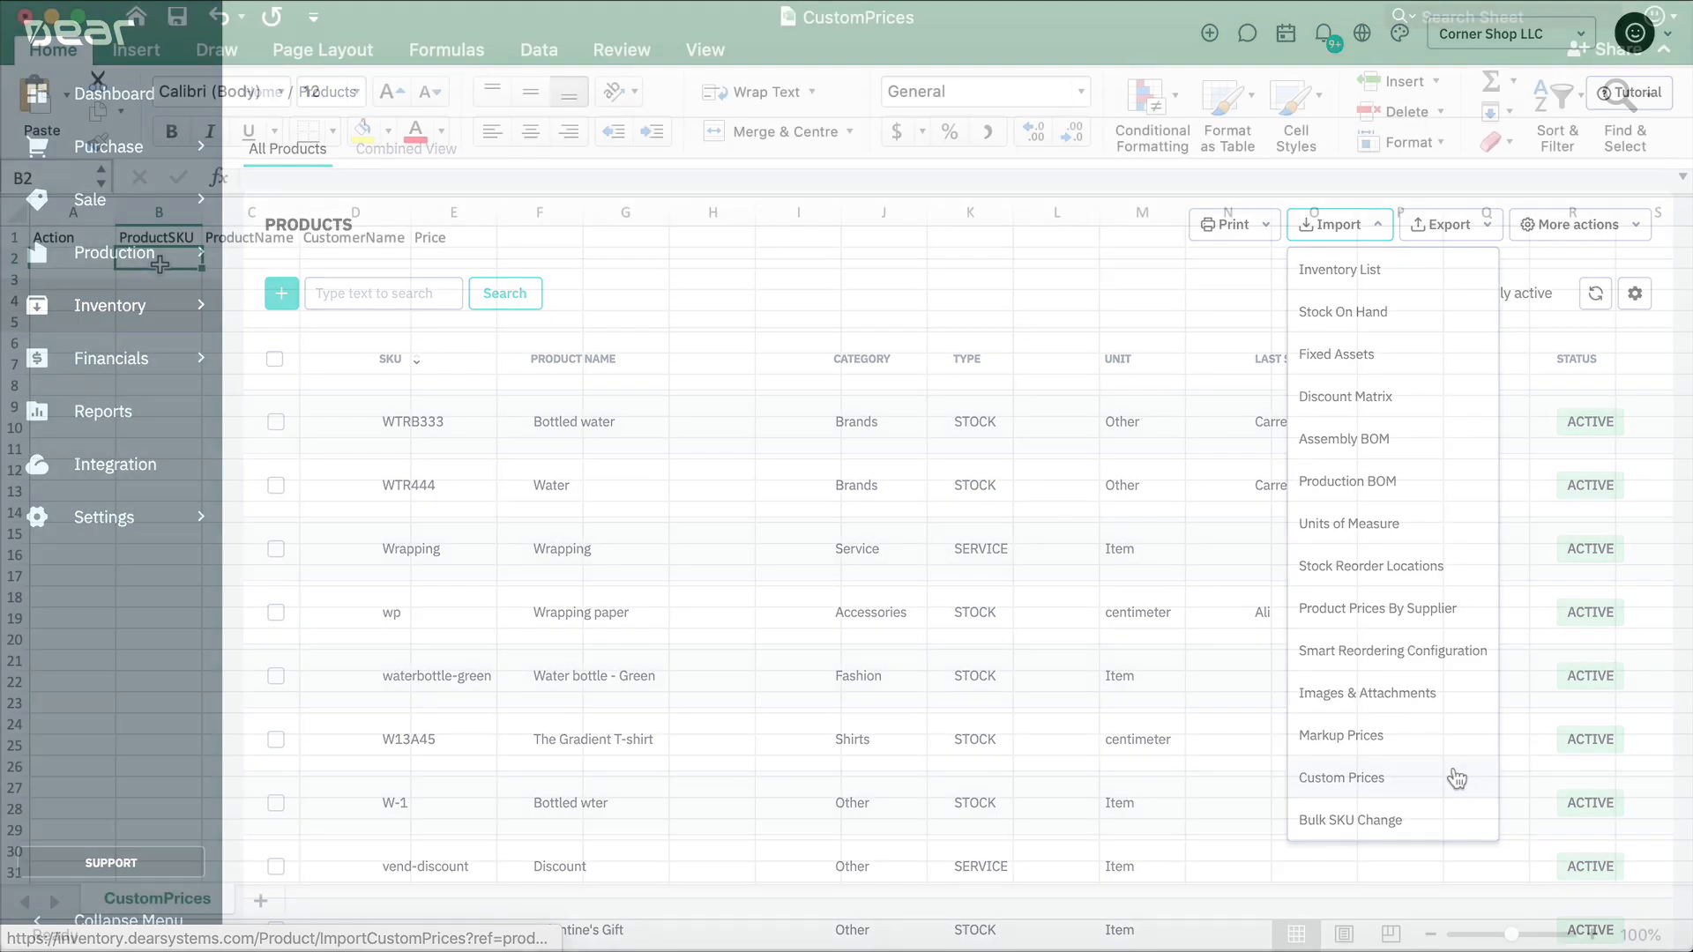
{"action": "type", "text": "SKU"}
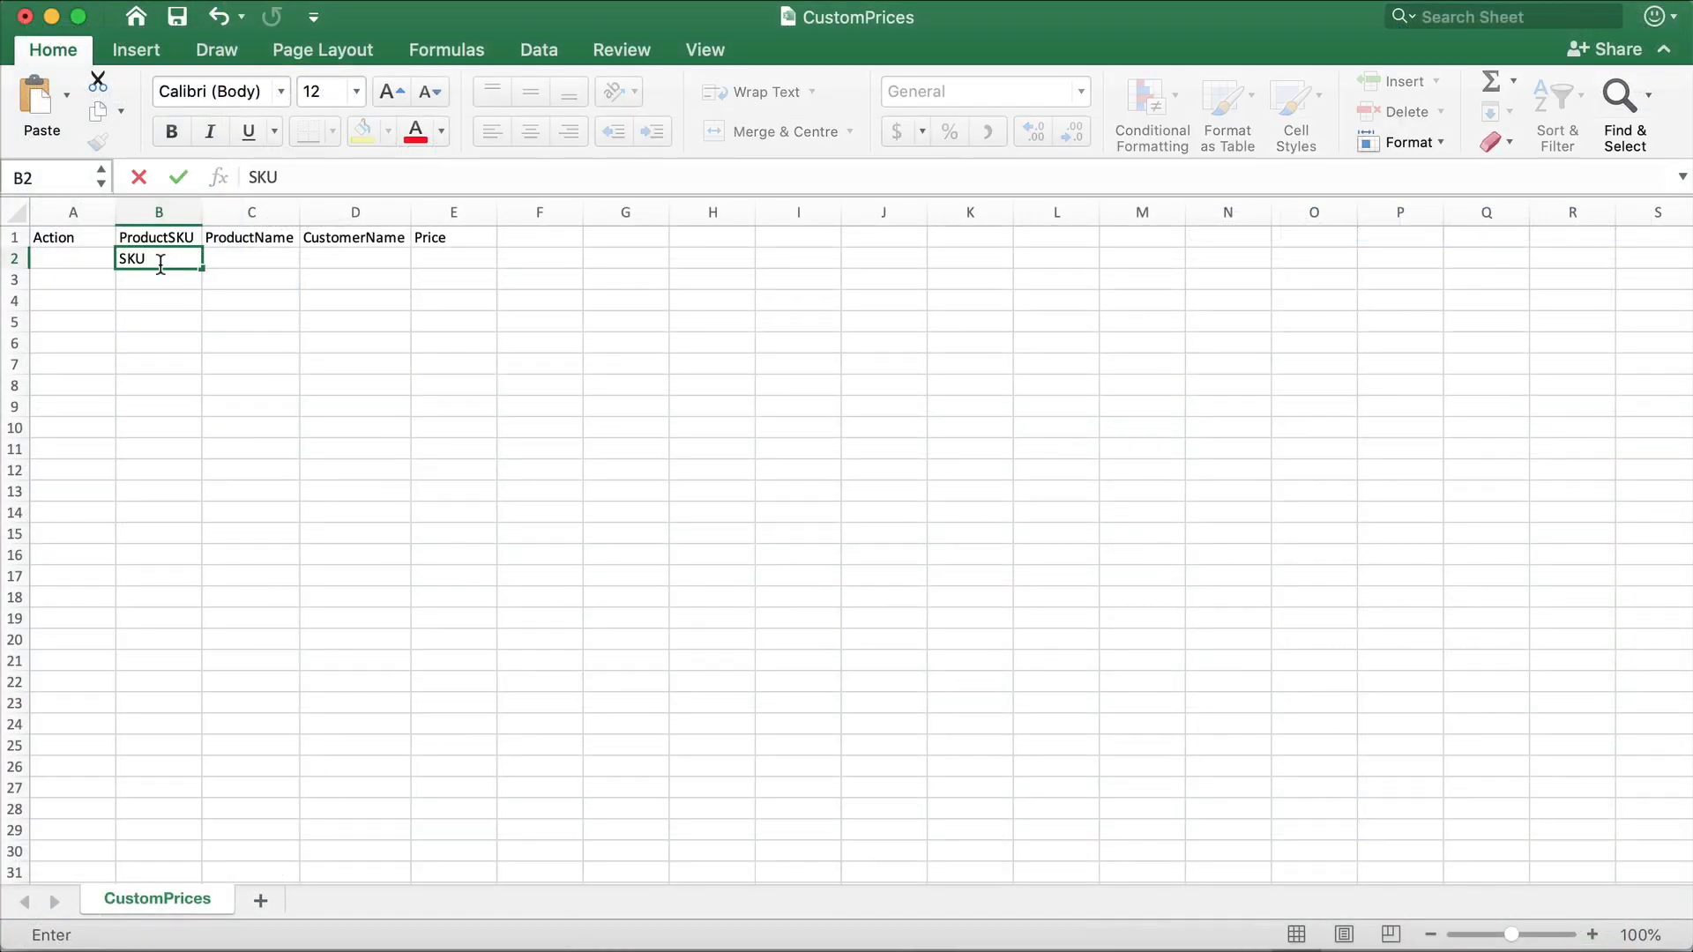
{"action": "type", "text": "-11039"}
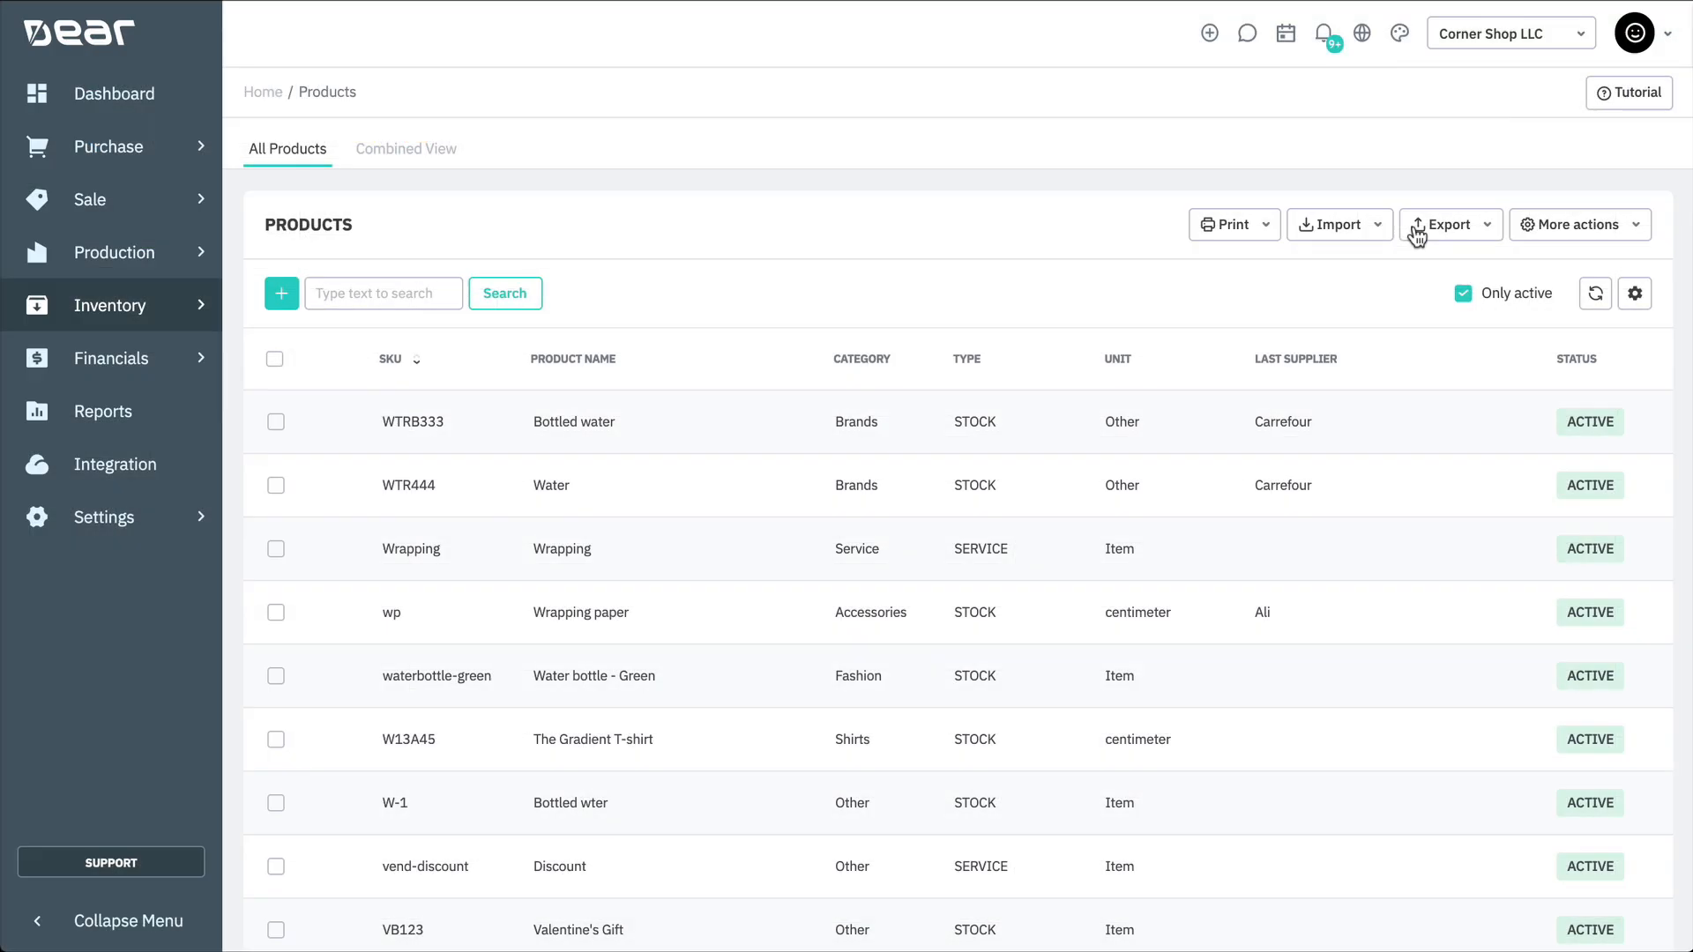
- Export the Markup Prices from DEAR's product list and select the first entry's Value cell in the exported sheet
{"action": "left_click", "coordinate": [1444, 225]}
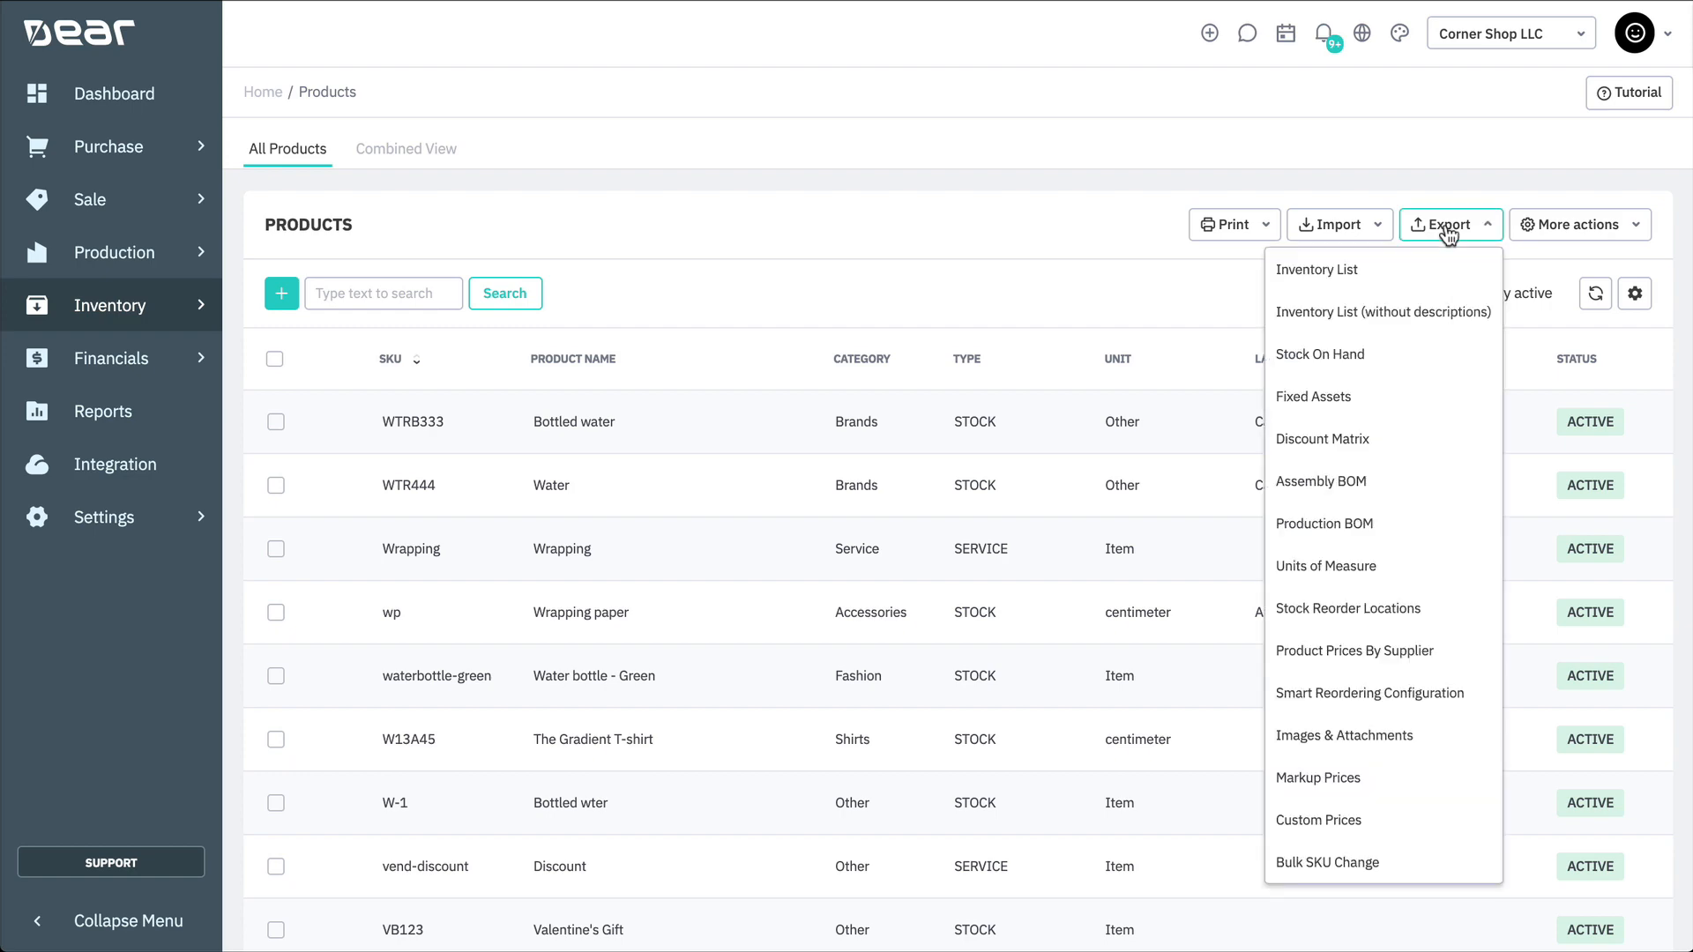
{"action": "scroll", "coordinate": [1425, 776], "scroll_direction": "down", "scroll_amount": 1}
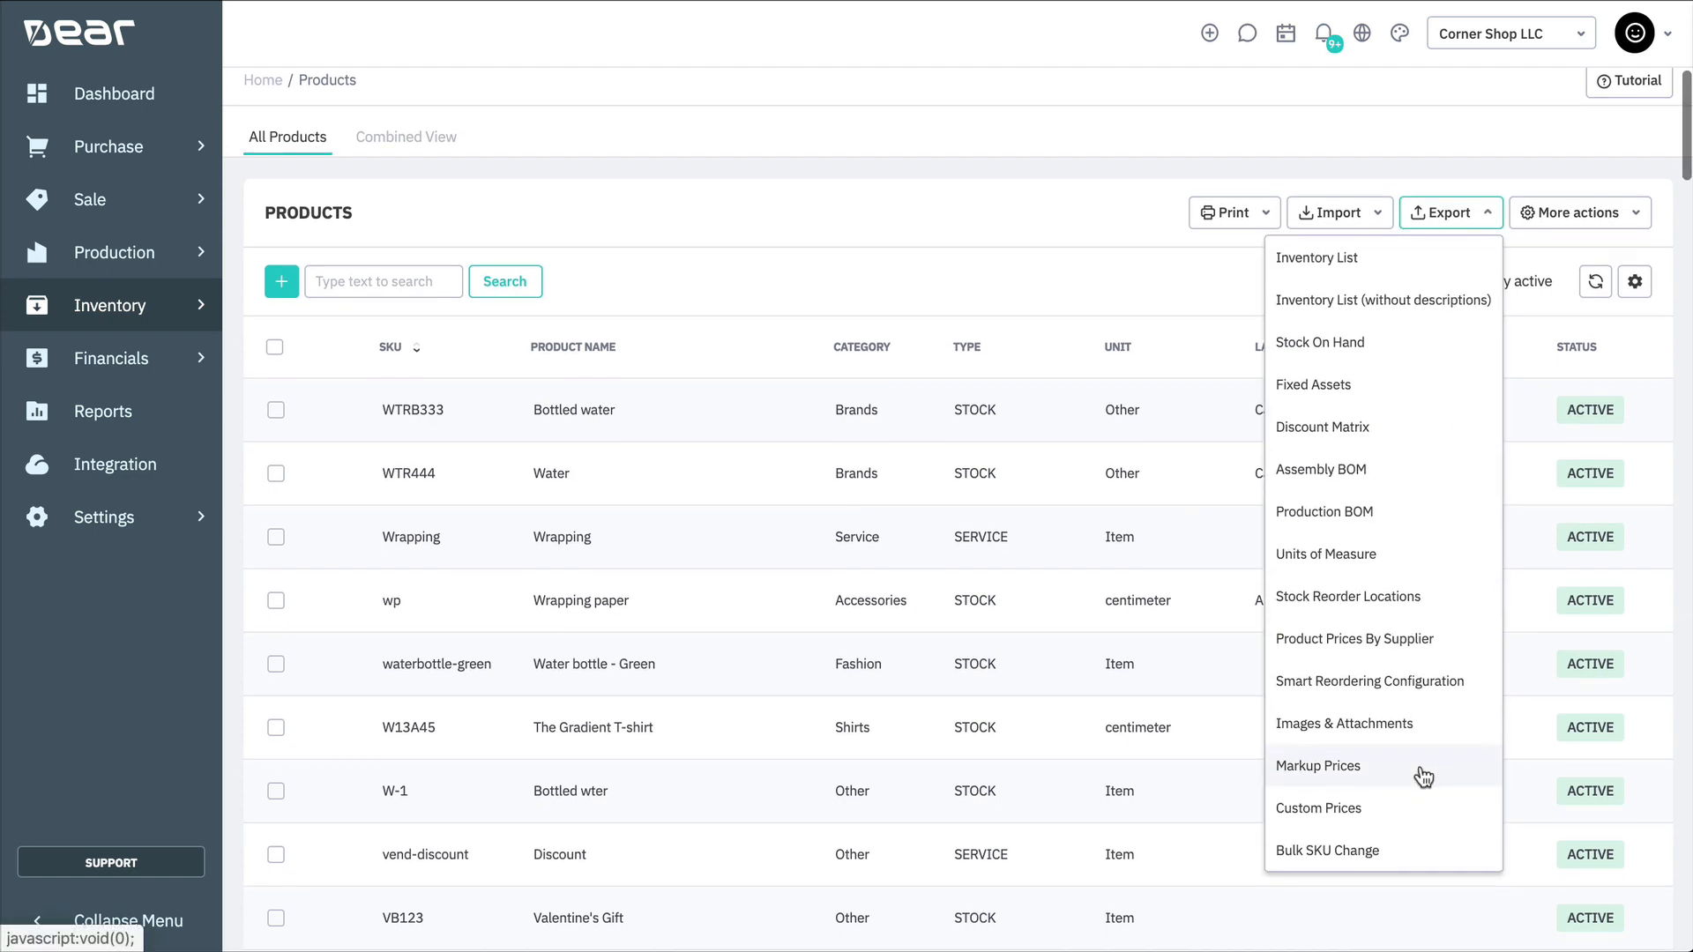
{"action": "left_click", "coordinate": [1423, 776]}
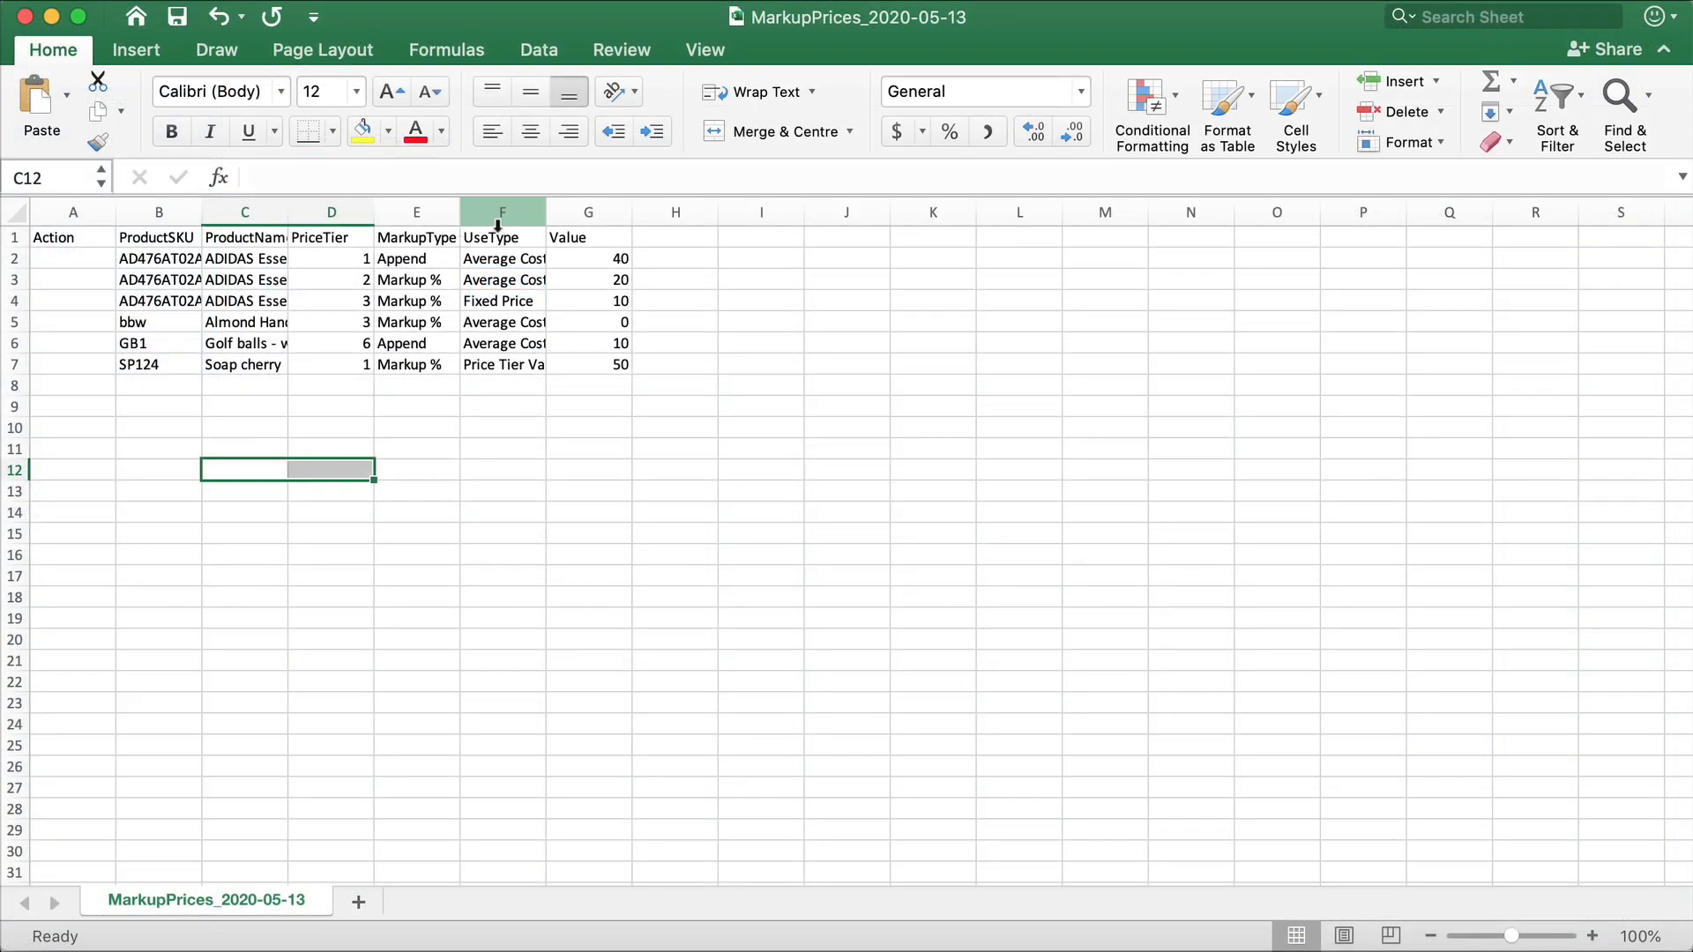
{"action": "left_click", "coordinate": [614, 261]}
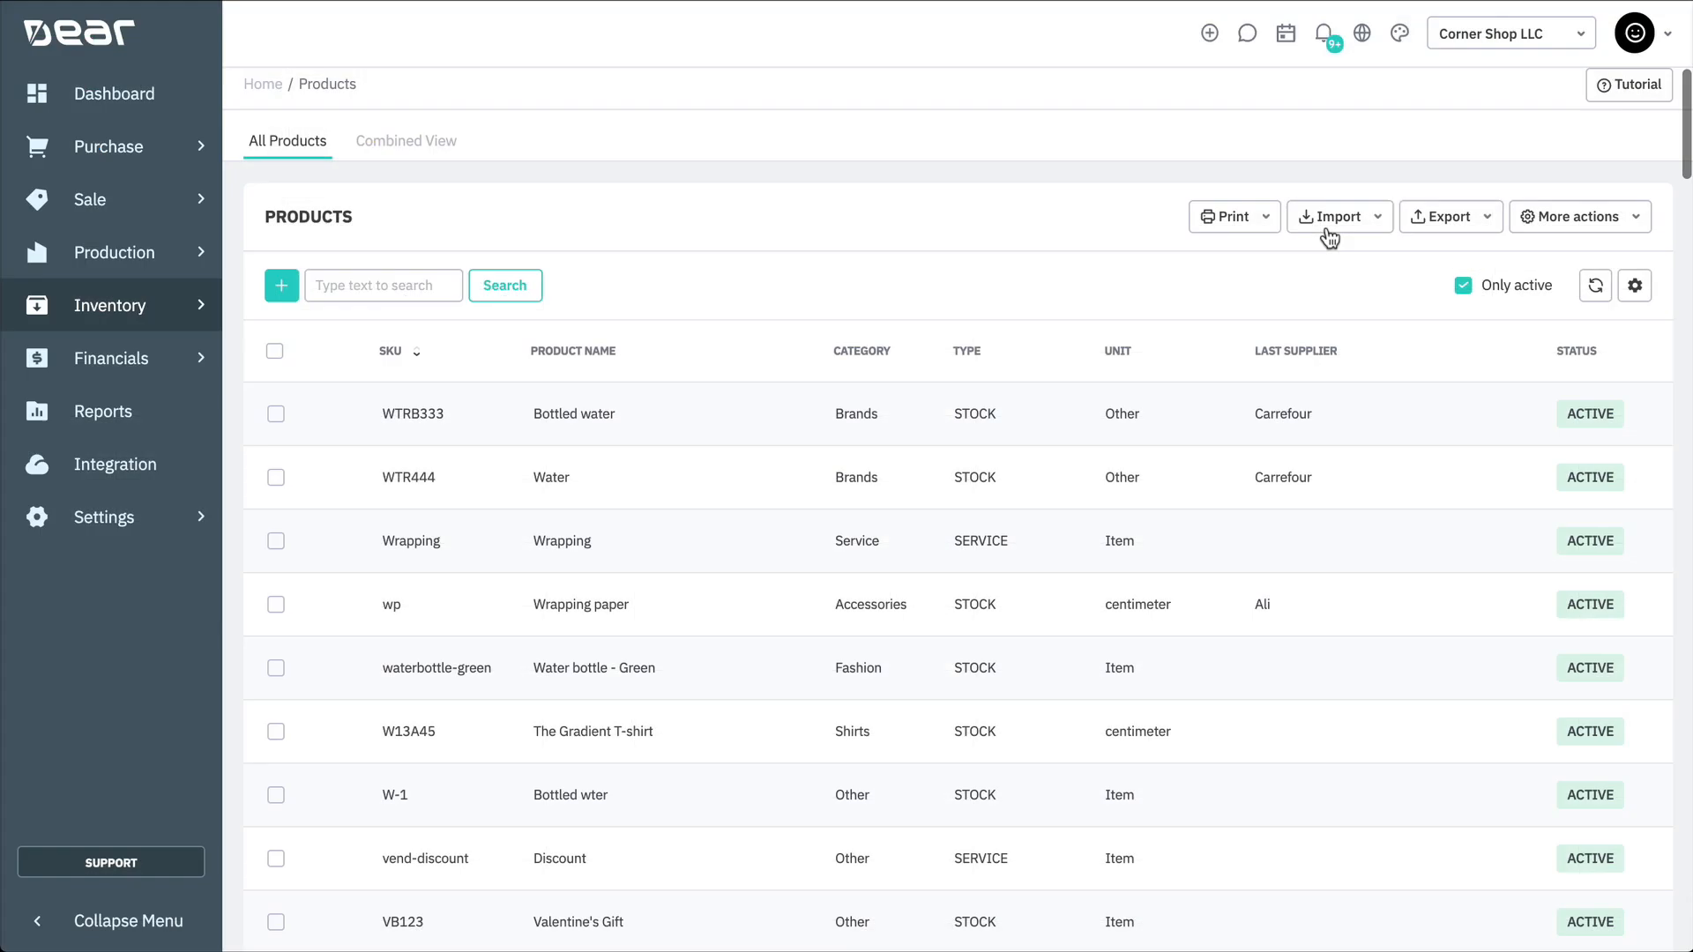
- Download the CSV template from DEAR's Markup Prices import and paste the copied product SKUs into its ProductSKU column in Excel, starting at B2
{"action": "left_click", "coordinate": [1329, 220]}
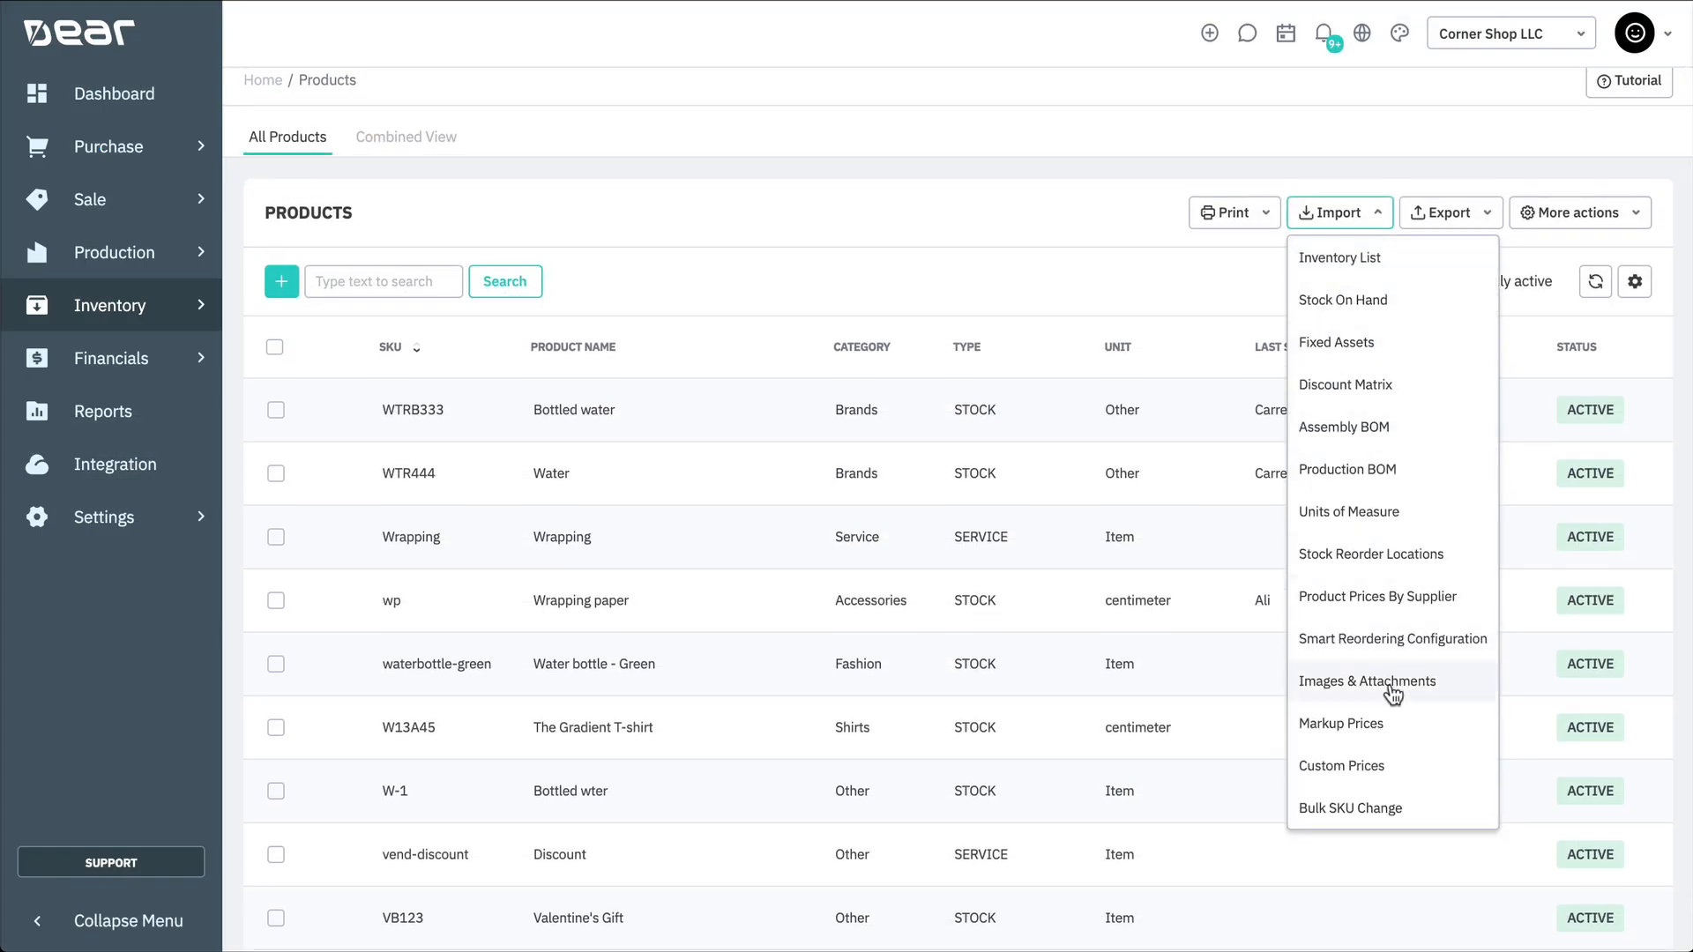
{"action": "scroll", "coordinate": [1406, 725], "scroll_direction": "down", "scroll_amount": 1}
{"action": "left_click", "coordinate": [1406, 725]}
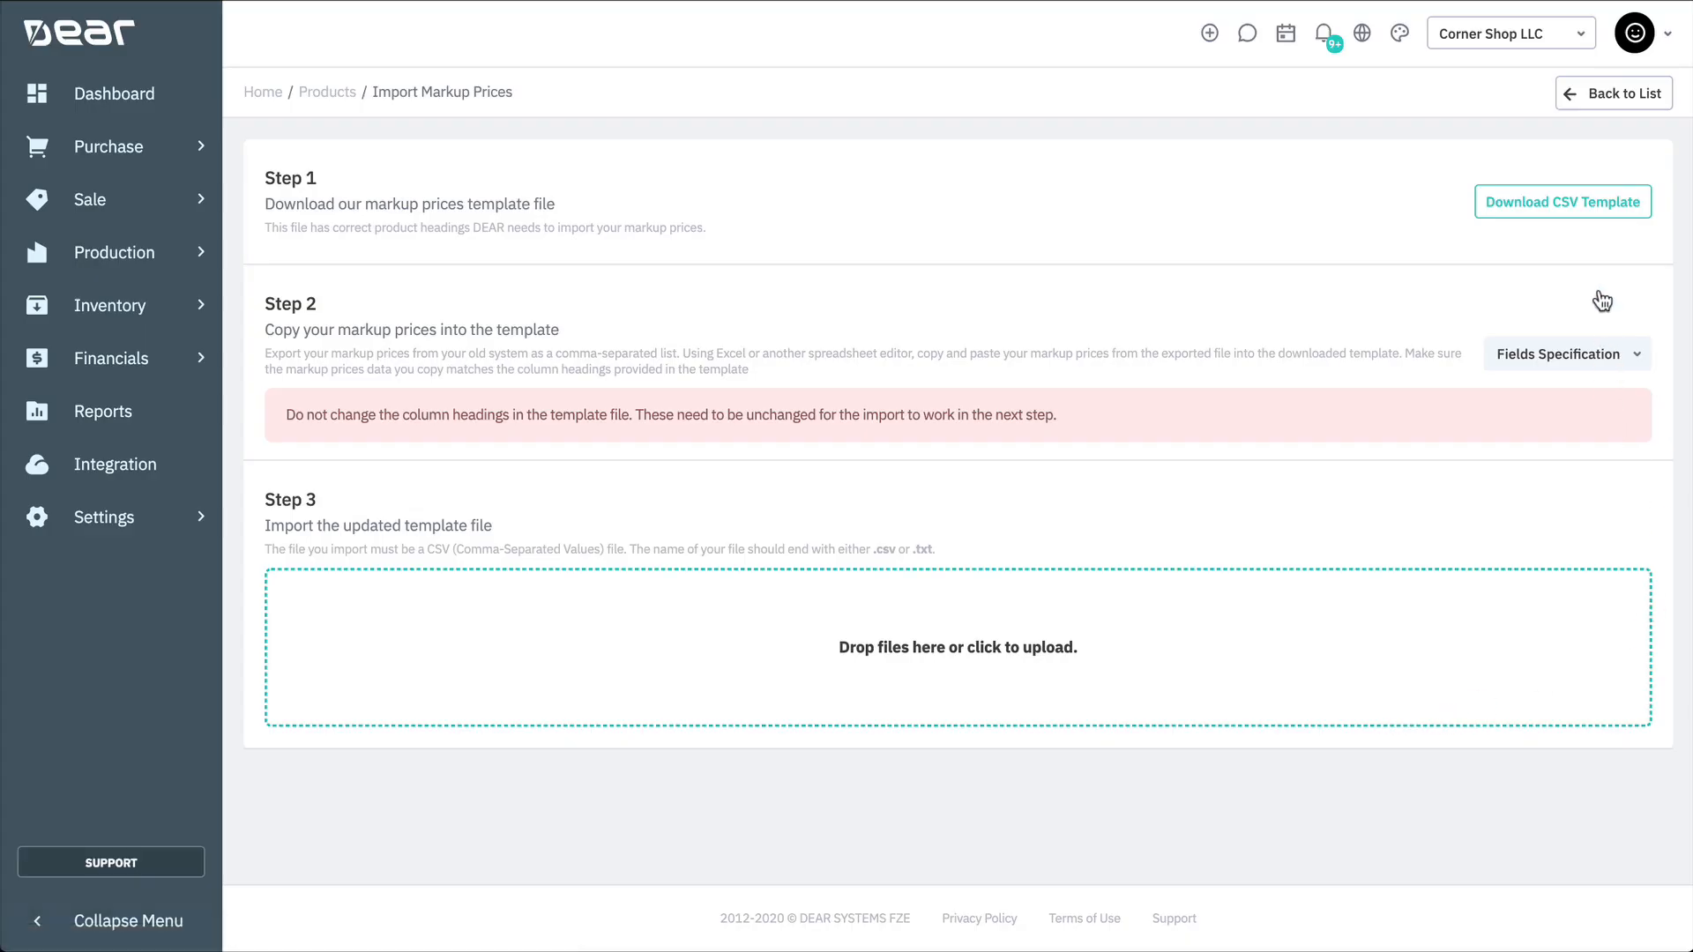
{"action": "left_click", "coordinate": [1570, 222]}
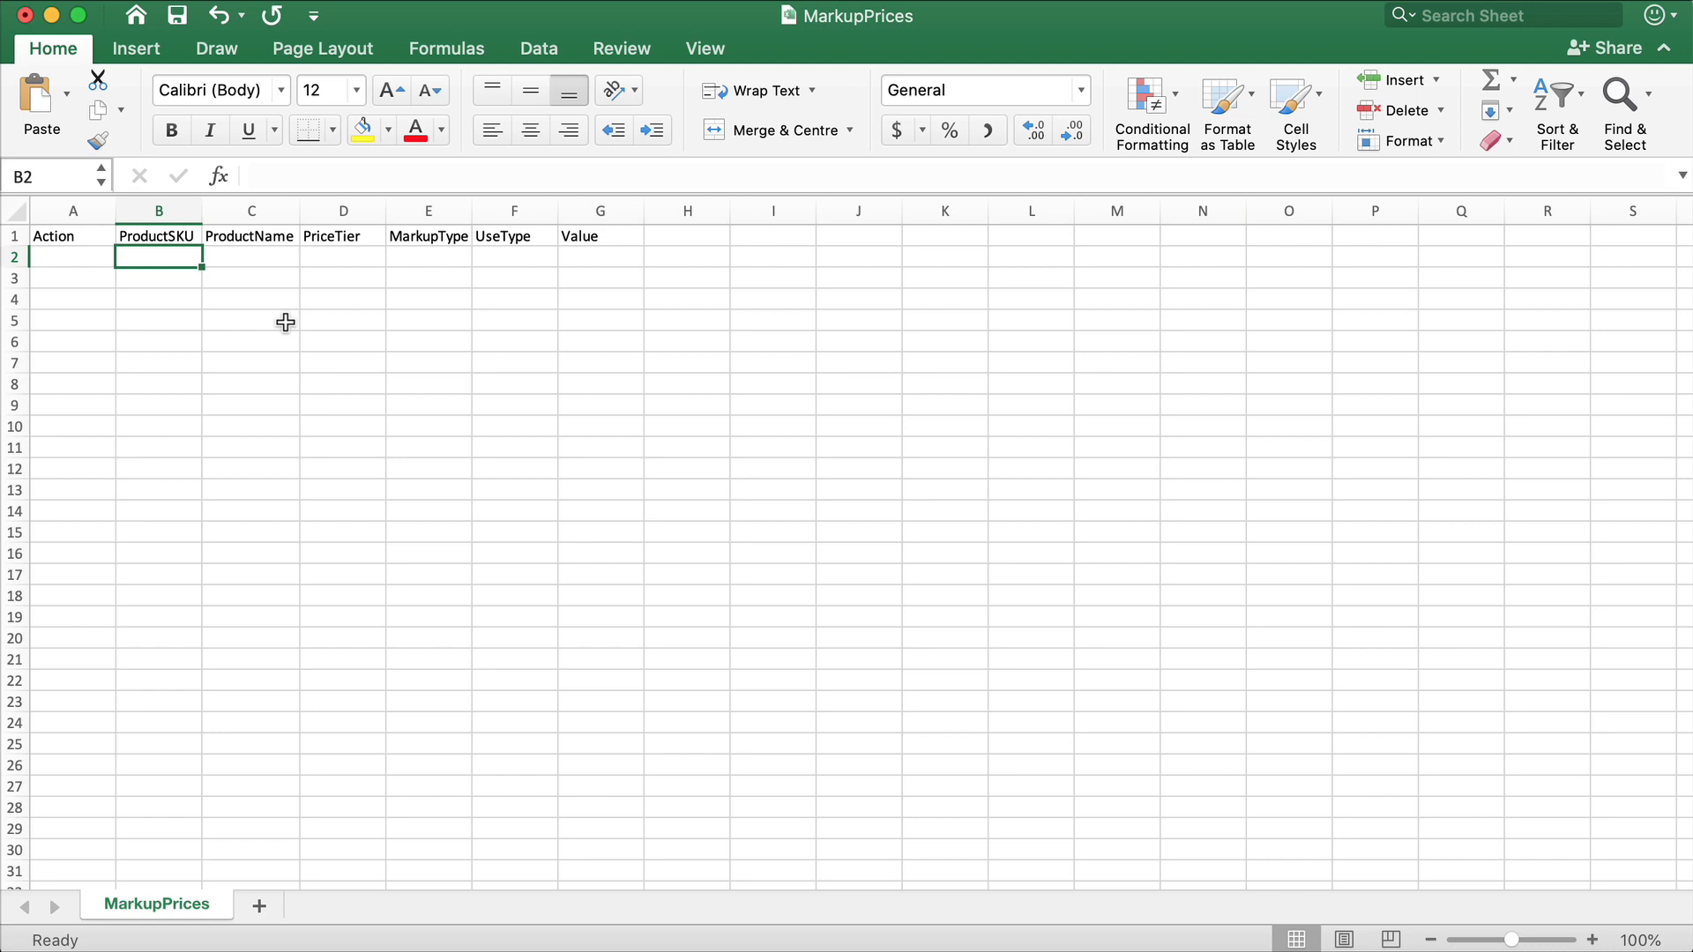
{"action": "key", "text": "super+v"}
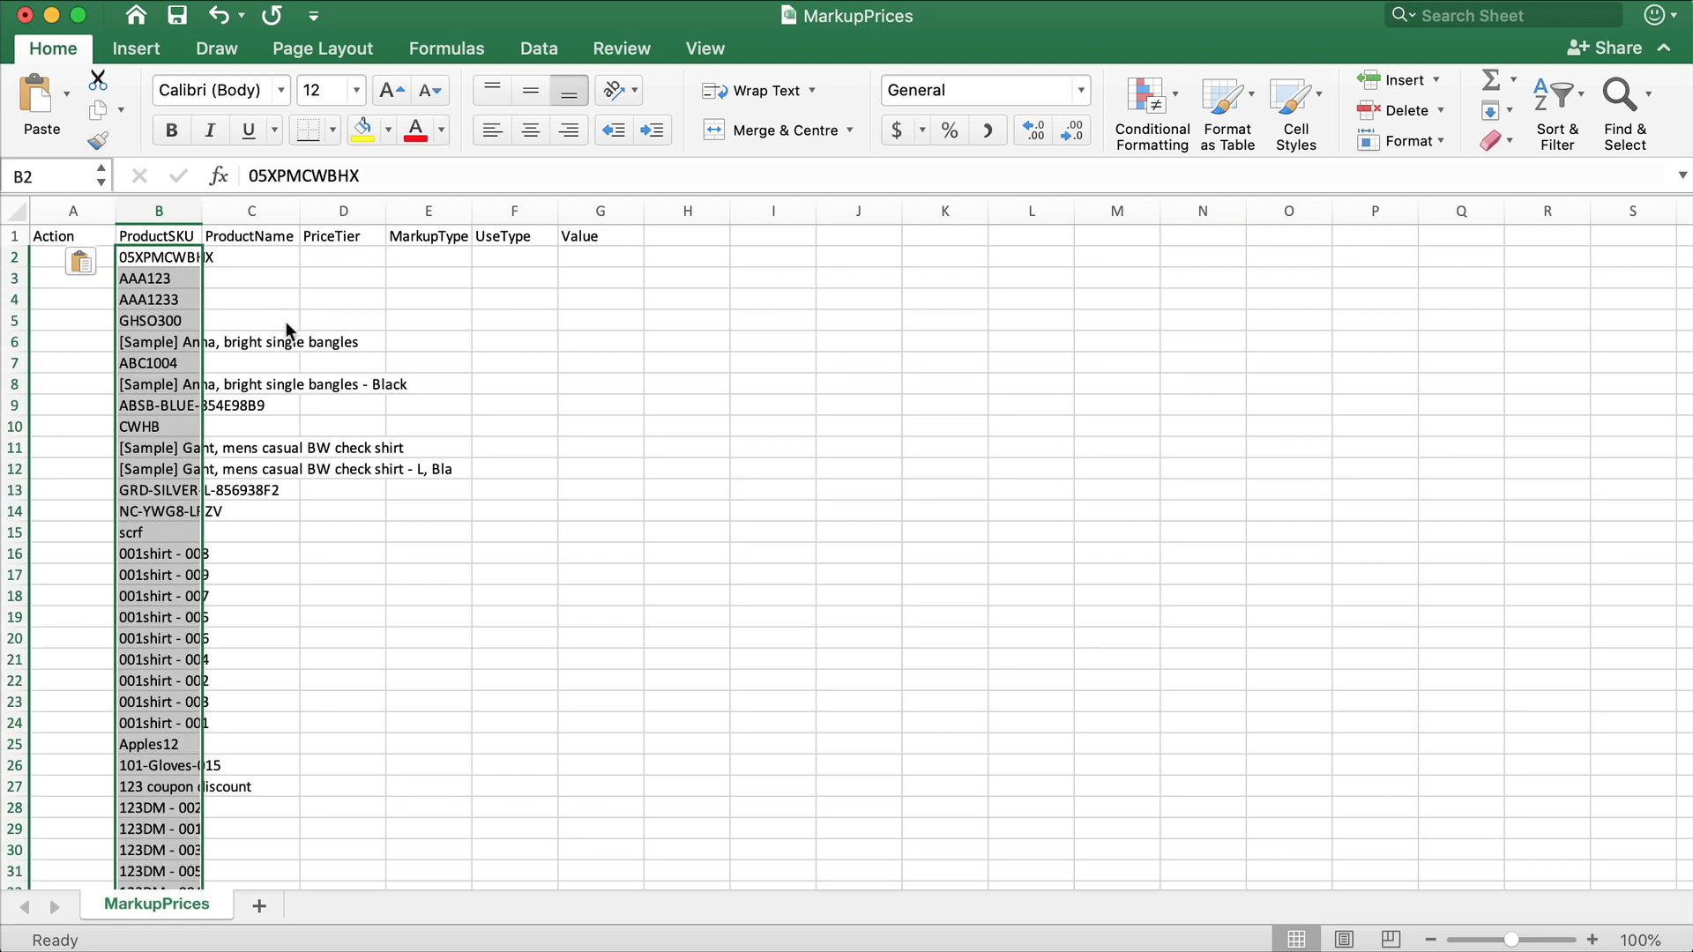
{"action": "left_click", "coordinate": [297, 304]}
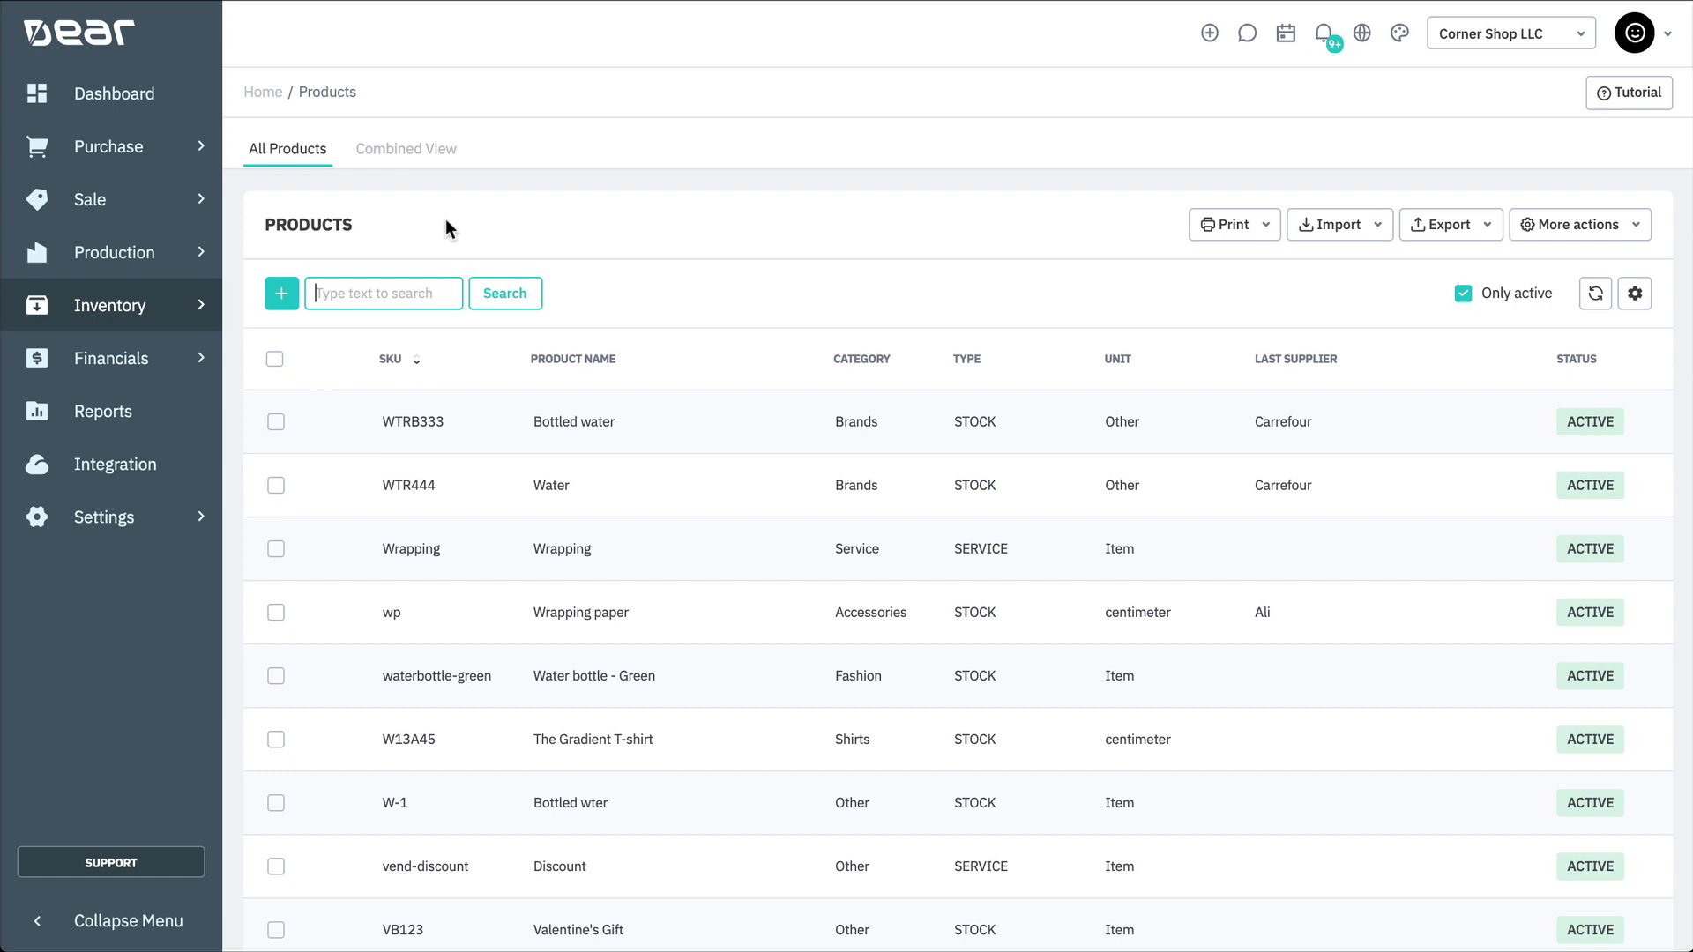
- Switch to DEAR's Sale Reports and locate the Sales Price History report
{"action": "left_click", "coordinate": [156, 427]}
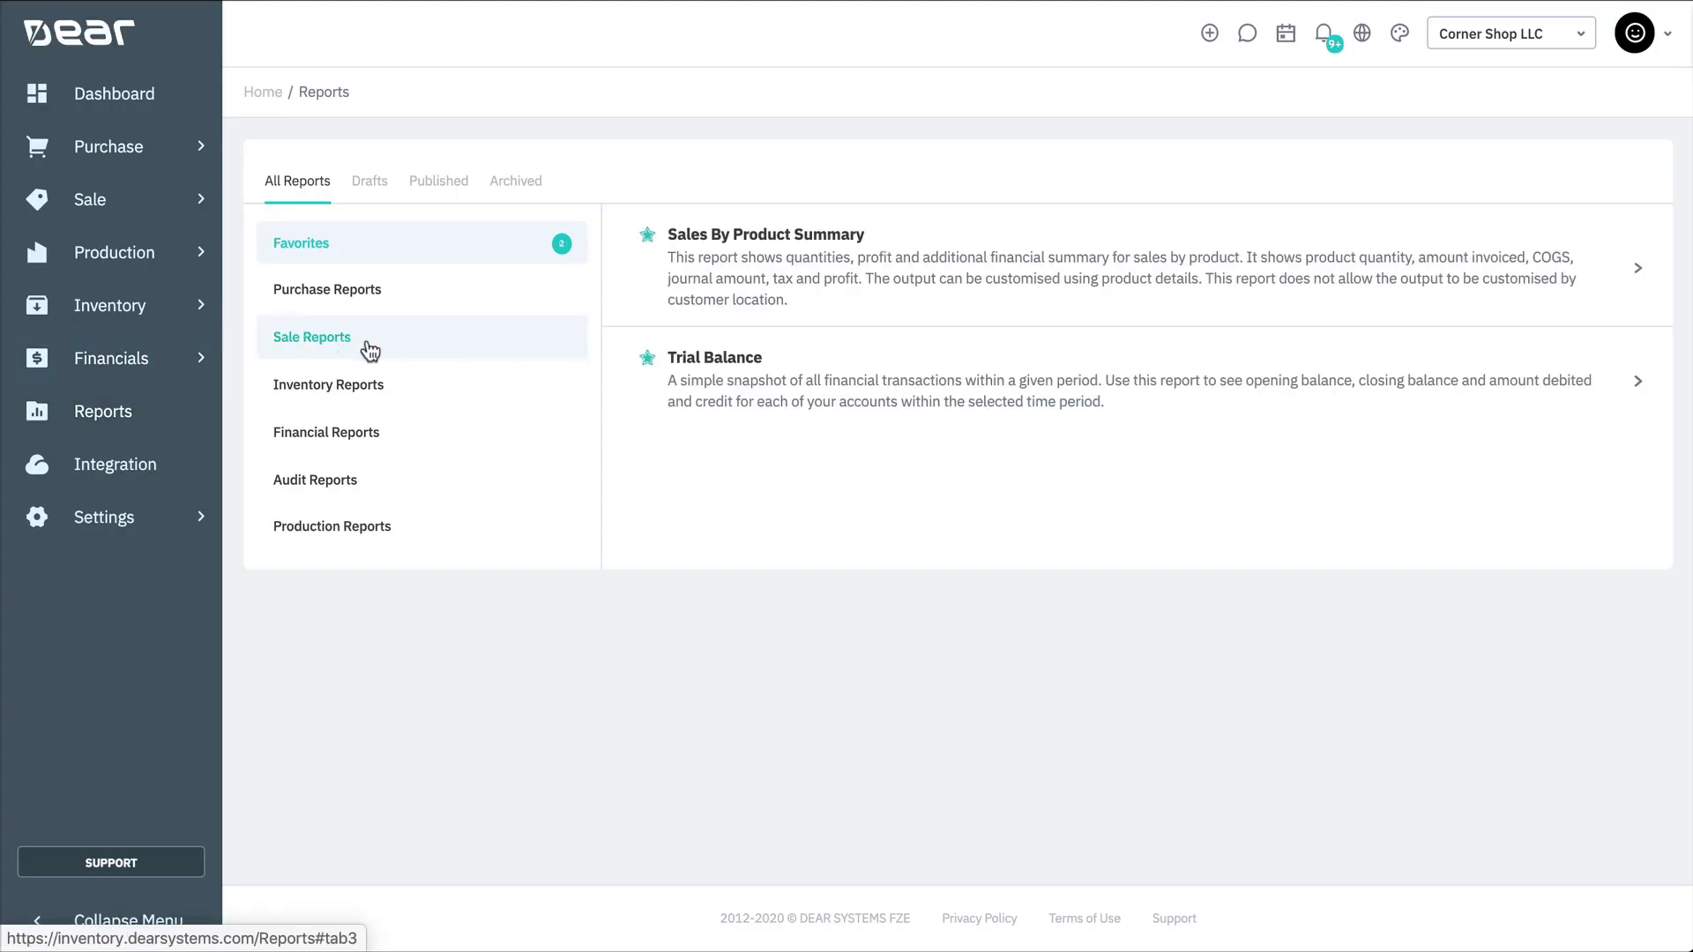
{"action": "left_click", "coordinate": [384, 344]}
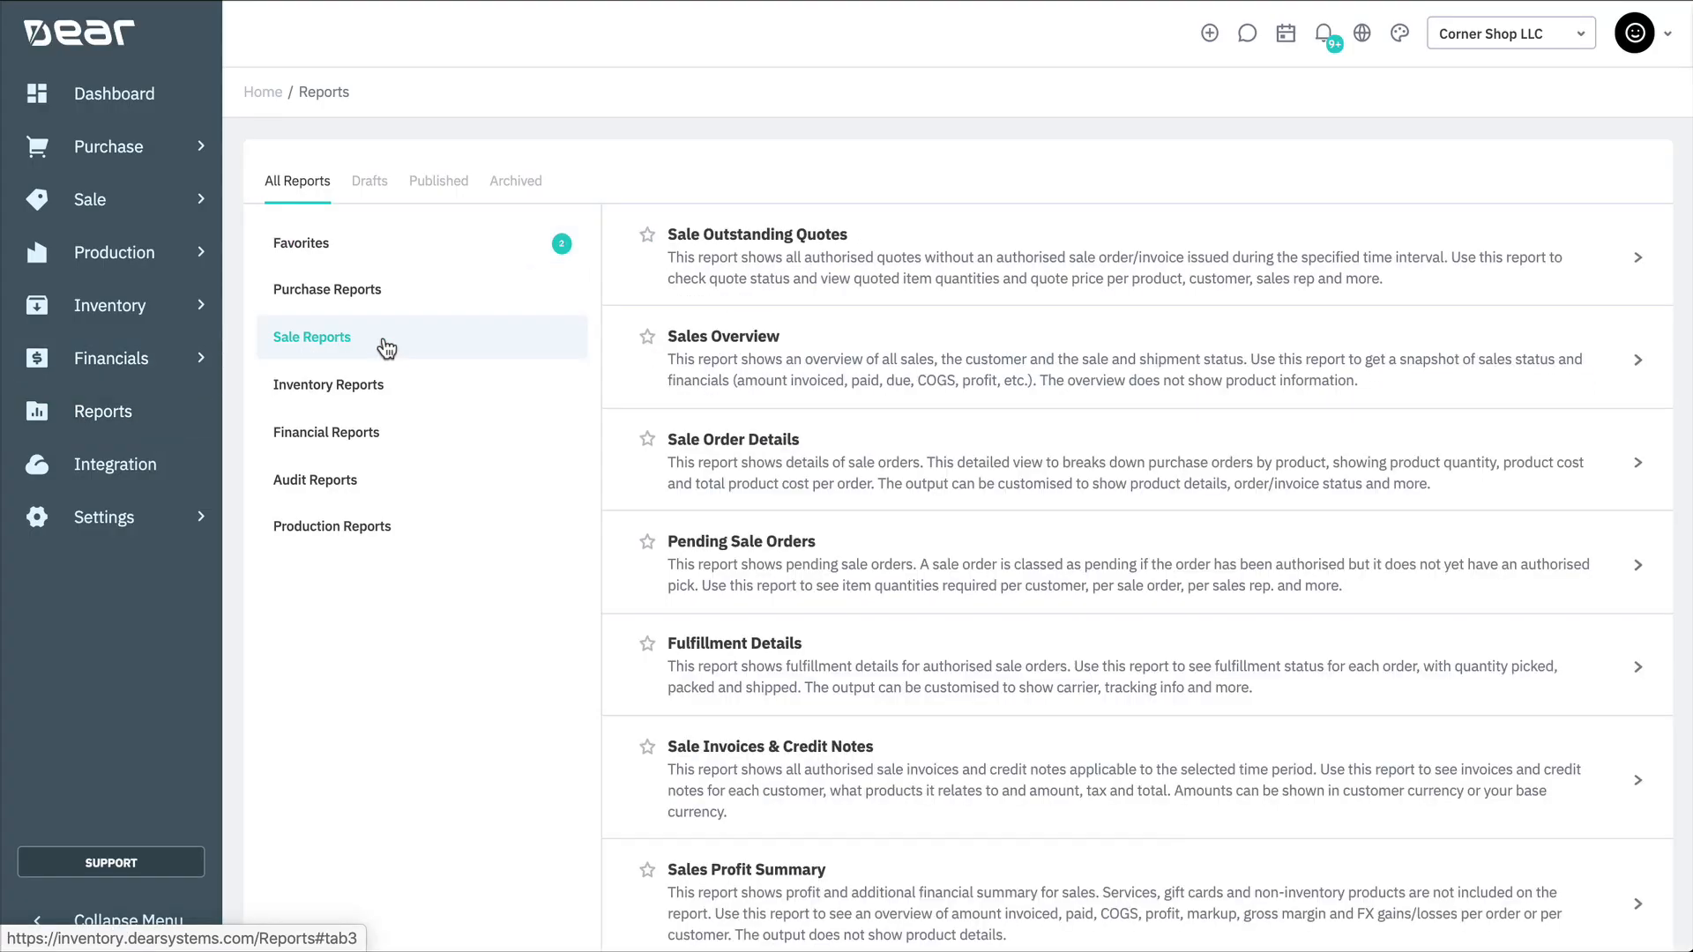
{"action": "scroll", "coordinate": [1233, 459], "scroll_direction": "down", "scroll_amount": 1}
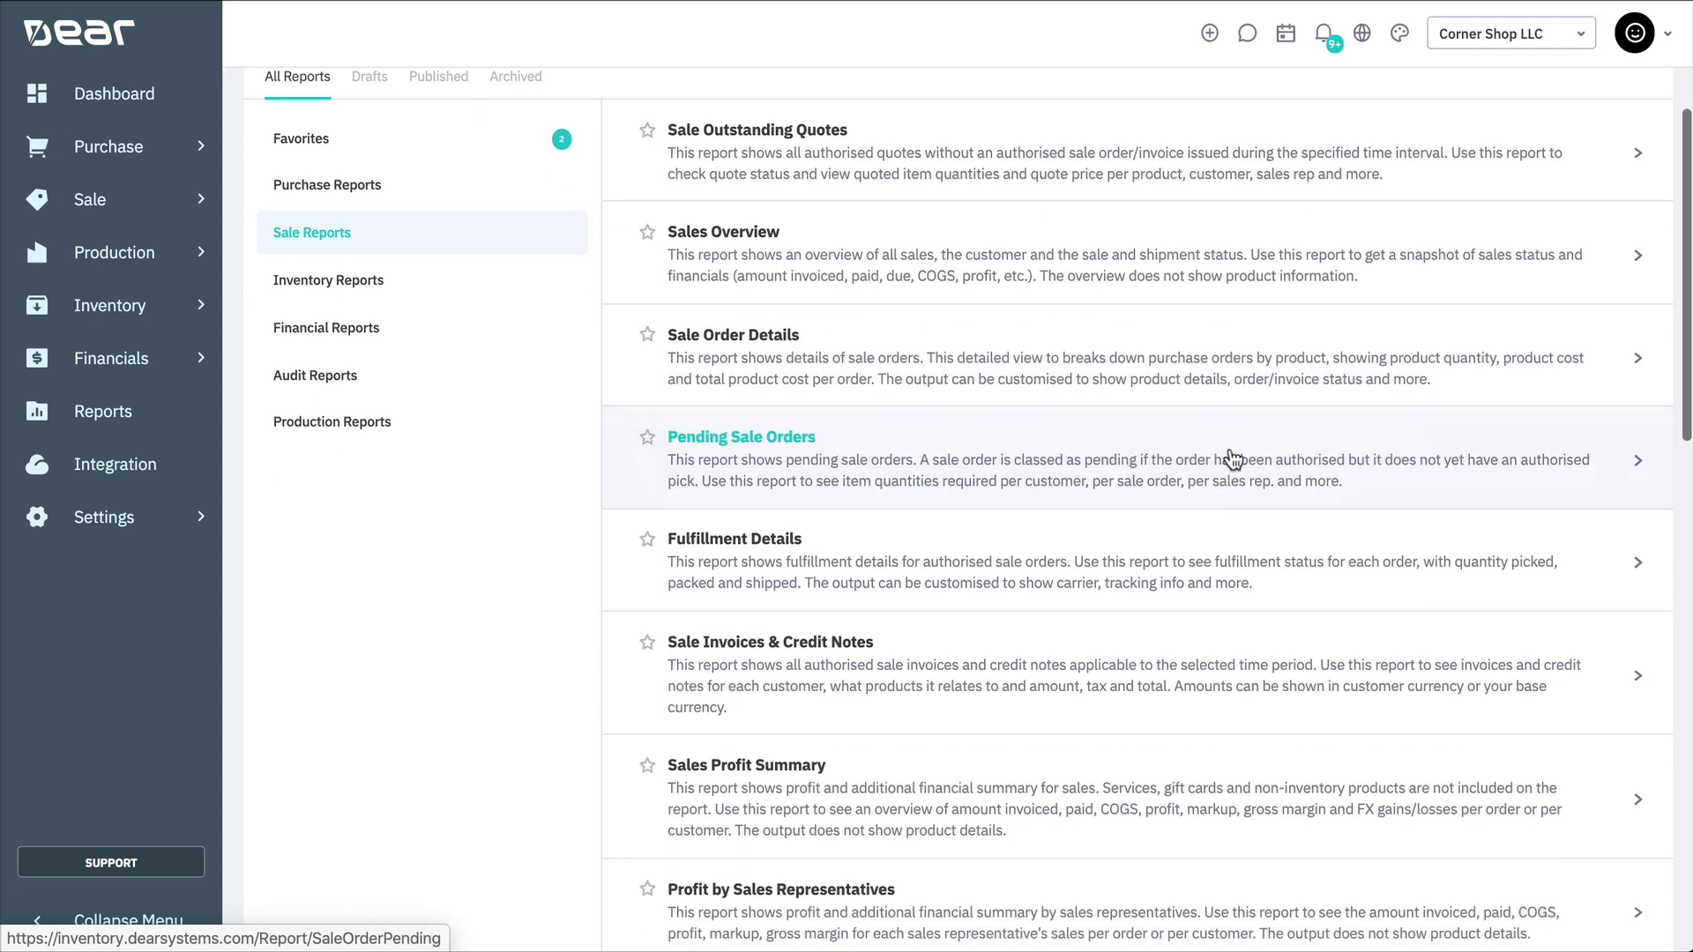
{"action": "scroll", "coordinate": [1233, 457], "scroll_direction": "down", "scroll_amount": 6}
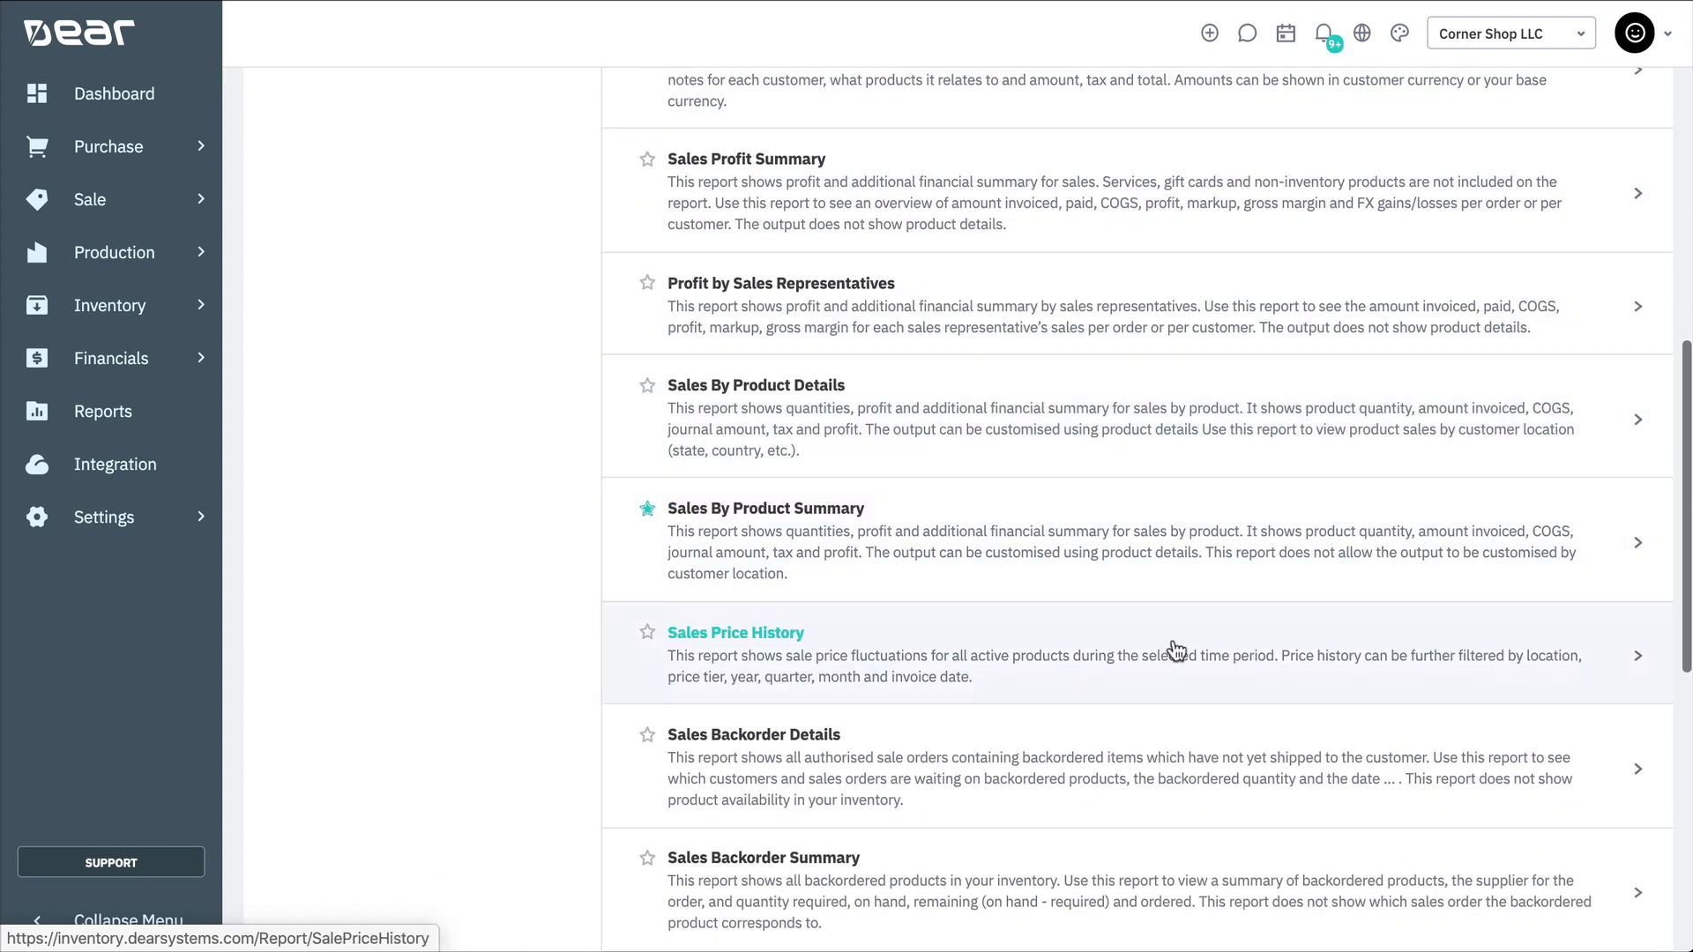